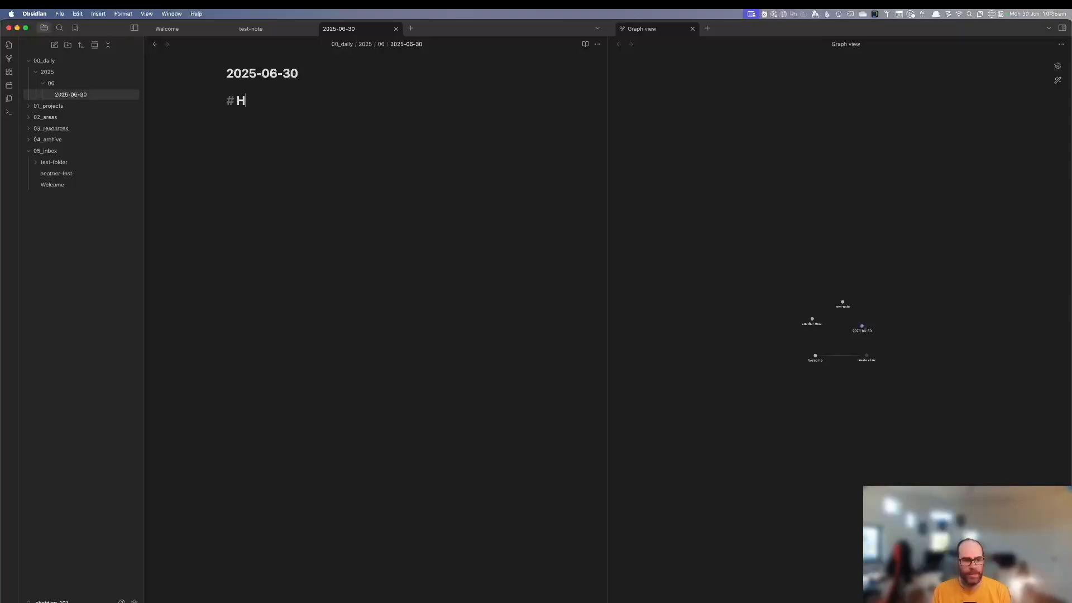
type("4wss")
key("BackSpace")
key("BackSpace")
key("BackSpace")
key("BackSpace")
type("4")
key("BackSpace")
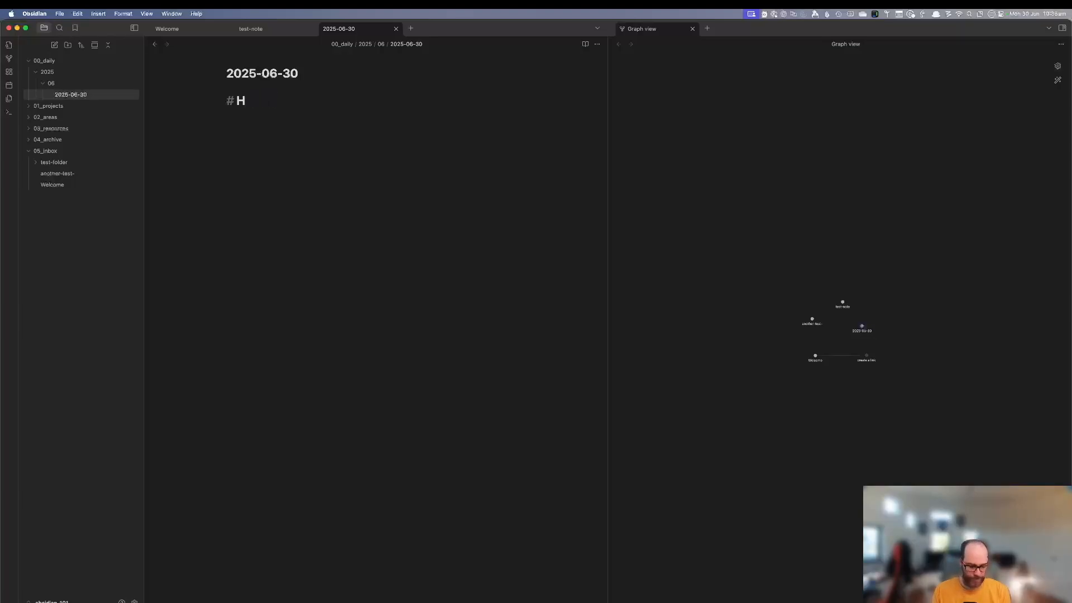
type("w")
key("BackSpace")
Complete the level-one heading in the 2025-06-30 note so that it reads "Header 1".
type("eadw")
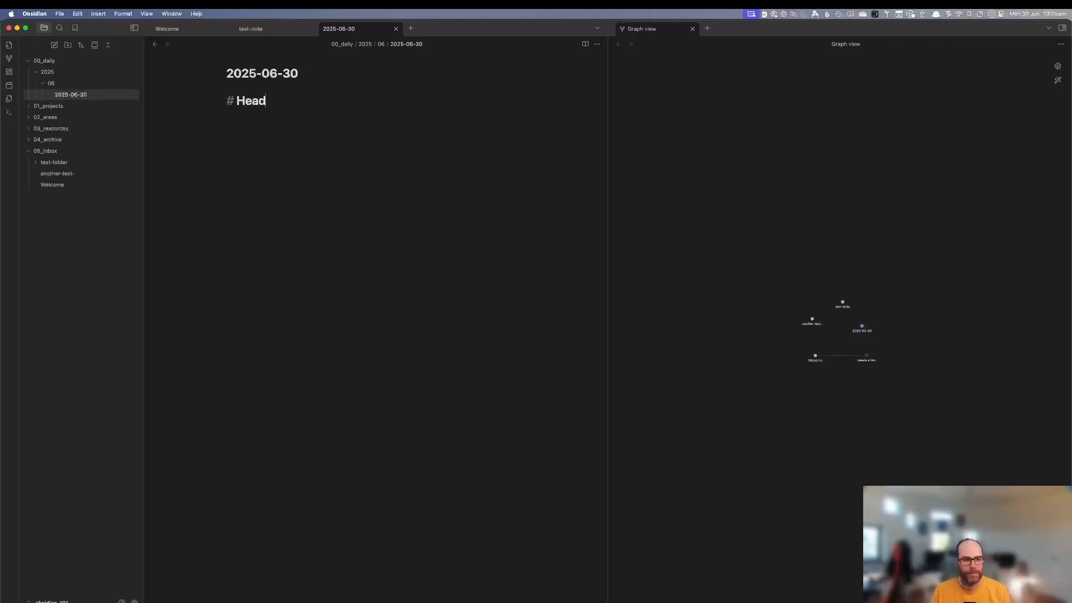
key("Home")
type("er")
key("BackSpace")
key("BackSpace")
key("BackSpace")
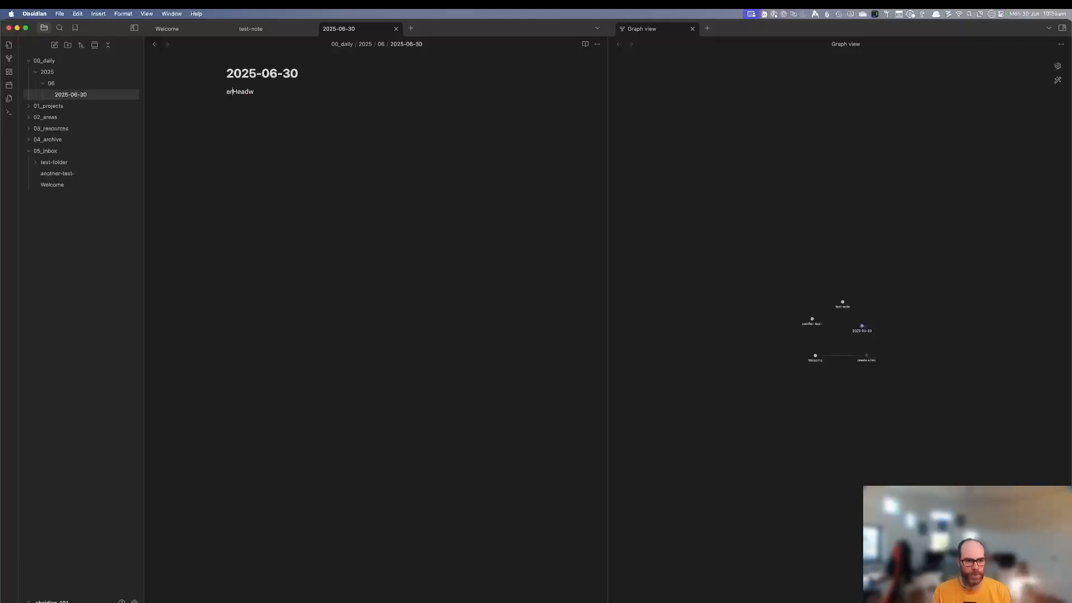
key("BackSpace")
type("@")
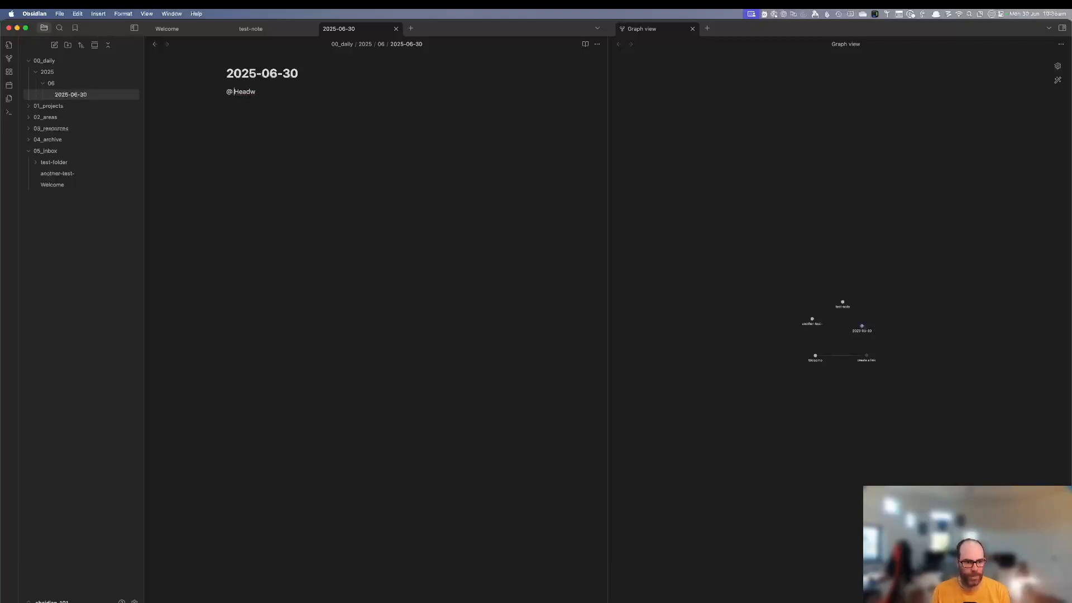
key("BackSpace")
key("BackSpace")
type("#")
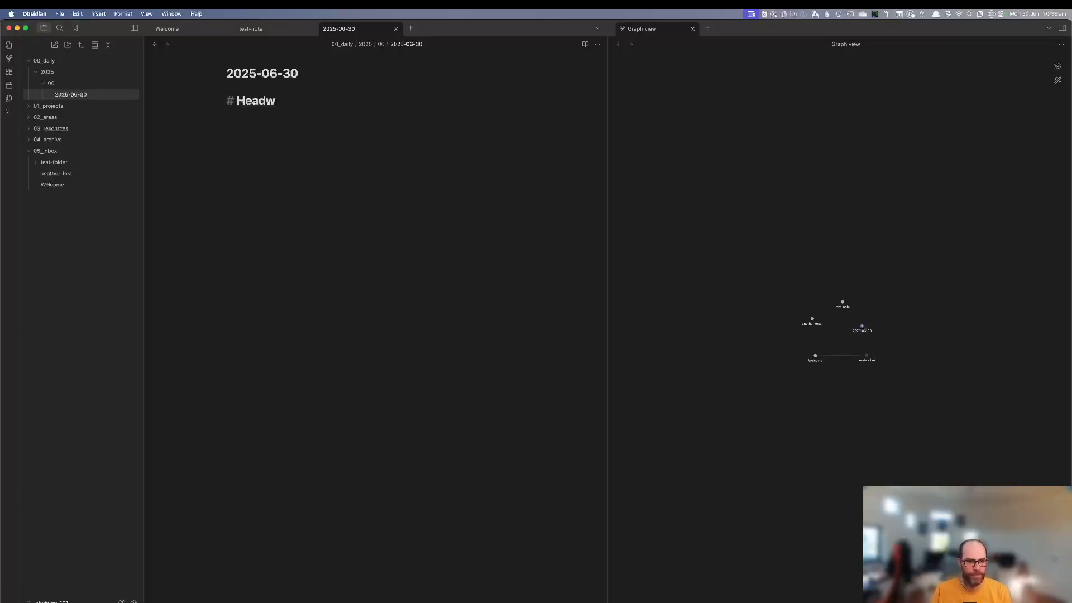
left_click(332, 103)
key("BackSpace")
type("er")
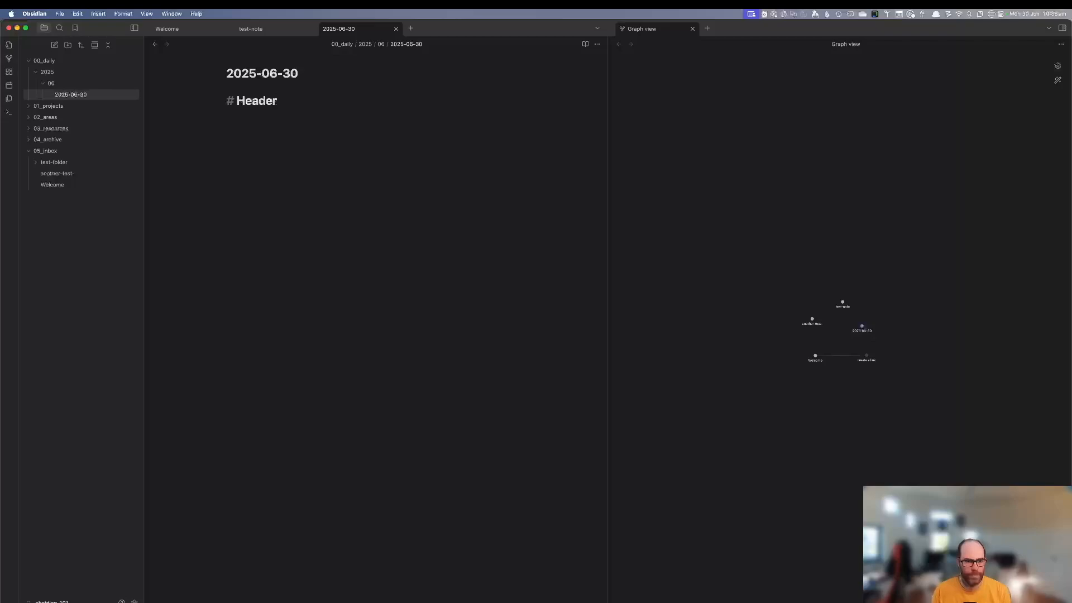
type(" 1")
key("Return")
Add a level-two Markdown heading "Header 2" below Header 1.
type("##")
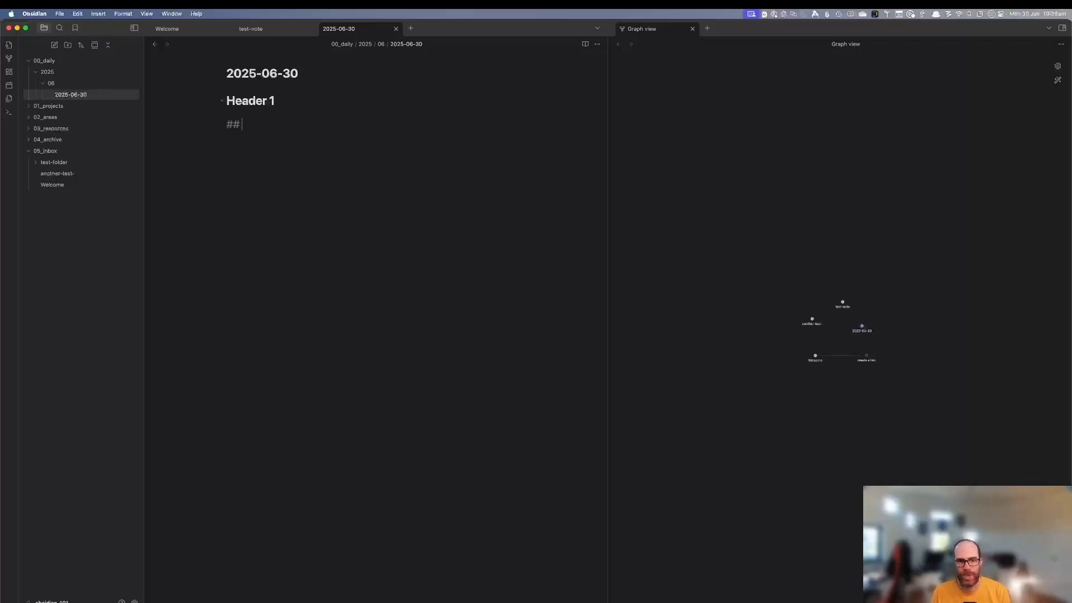
type(" Head")
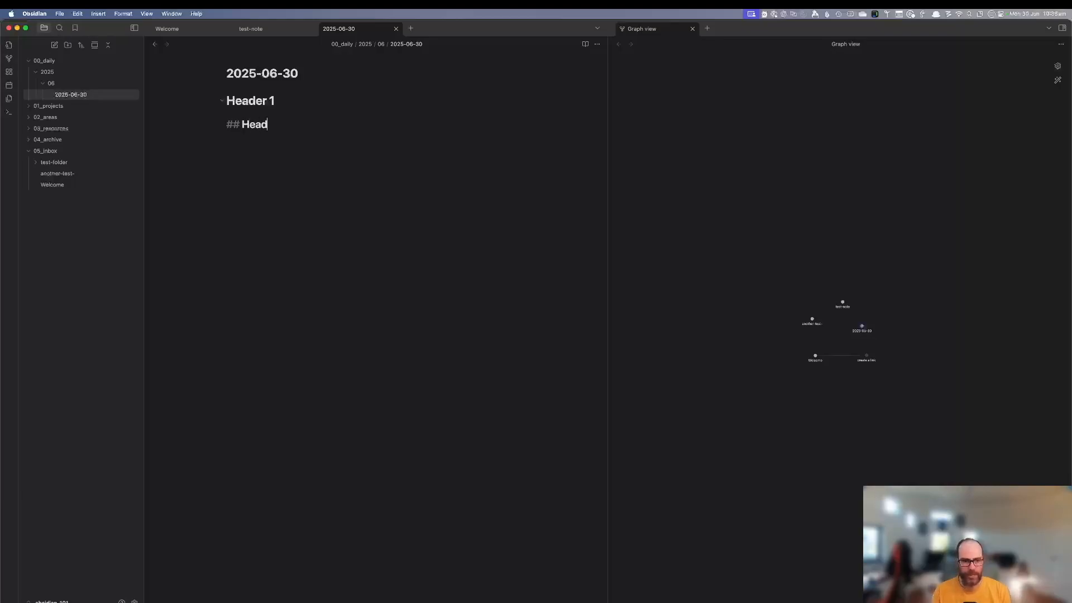
type("er 2")
key("Return")
Add a level-three Markdown heading "Header 3" below Header 2.
type("##")
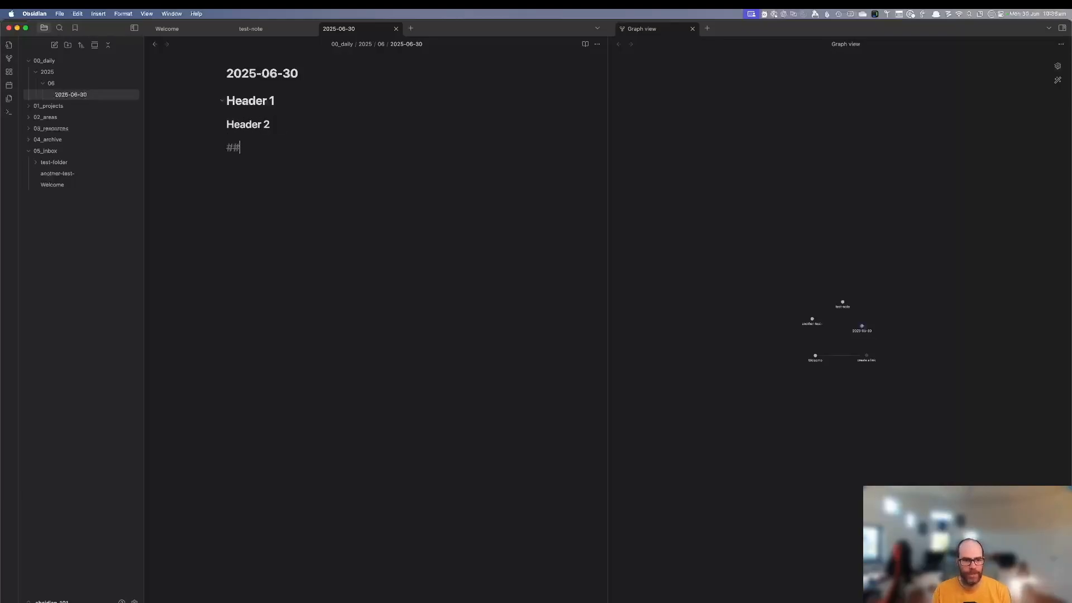
type("# Jus")
key("BackSpace")
key("BackSpace")
key("BackSpace")
type("Header 3")
key("Return")
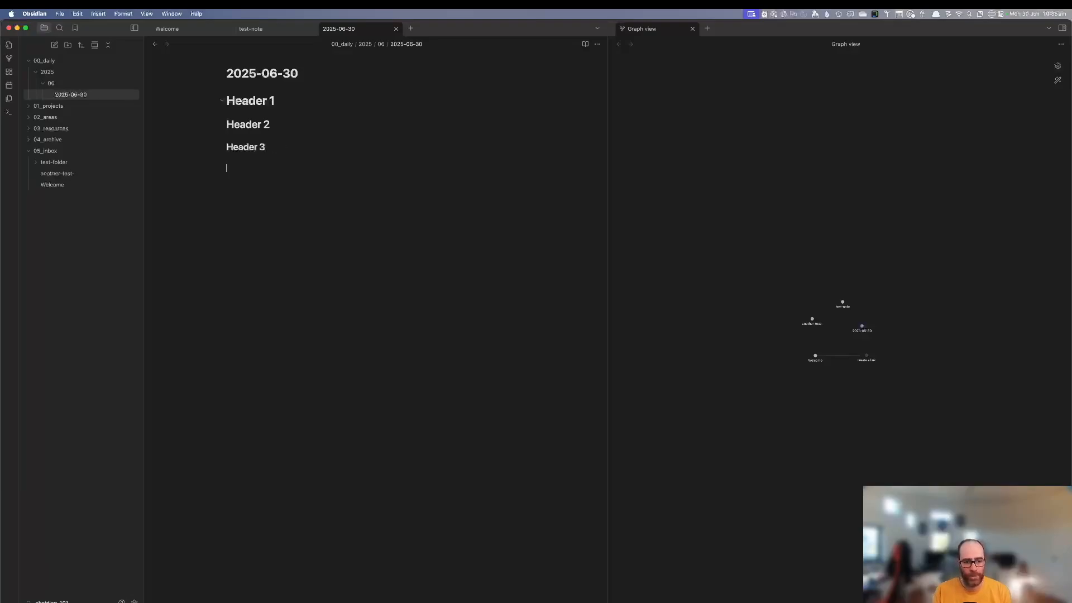
Collapse and re-expand the sections under Header 2 and Header 1.
left_click(223, 124)
left_click(223, 125)
left_click(223, 103)
left_click(222, 103)
Write the line "This is a blockquote." below the Header 3 heading.
left_click(299, 146)
left_click(304, 160)
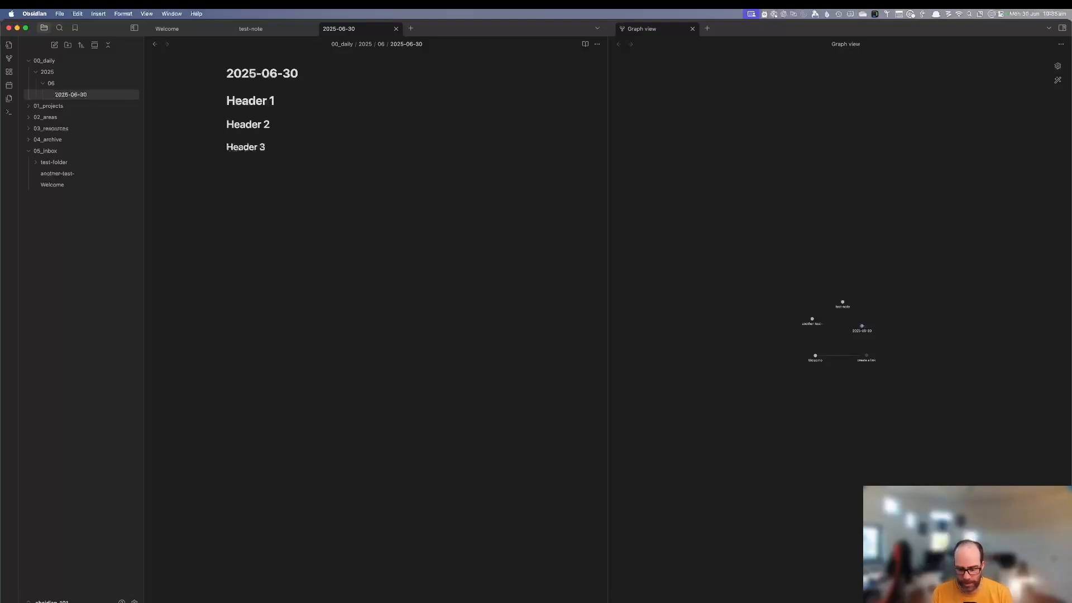
type("This is a blockquote.")
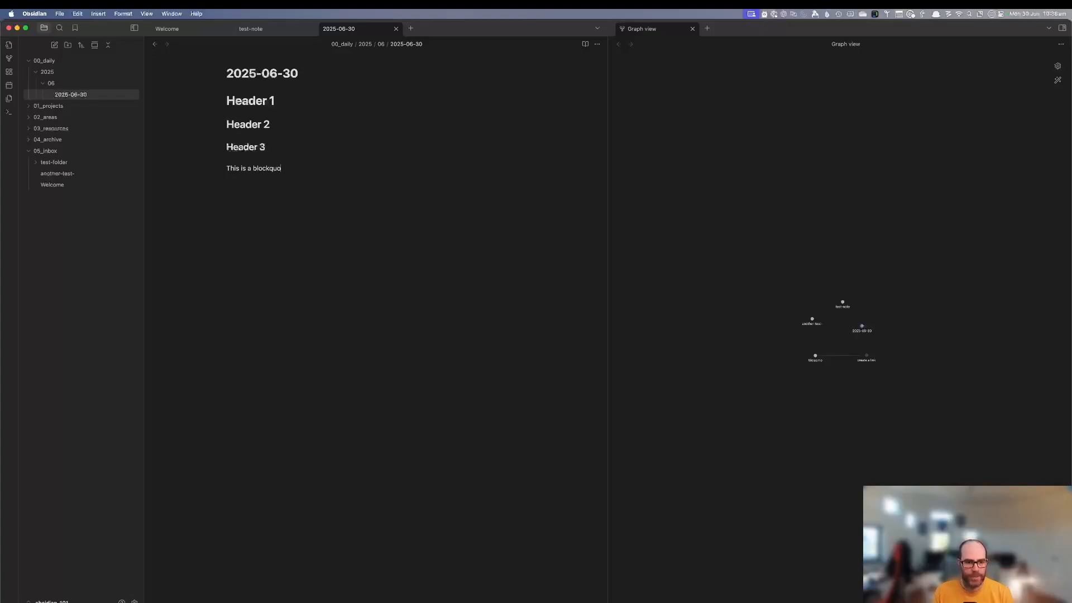
Format the line below Header 3 as a blockquote and change its word "blockquote" to "block quote".
triple_click(261, 166)
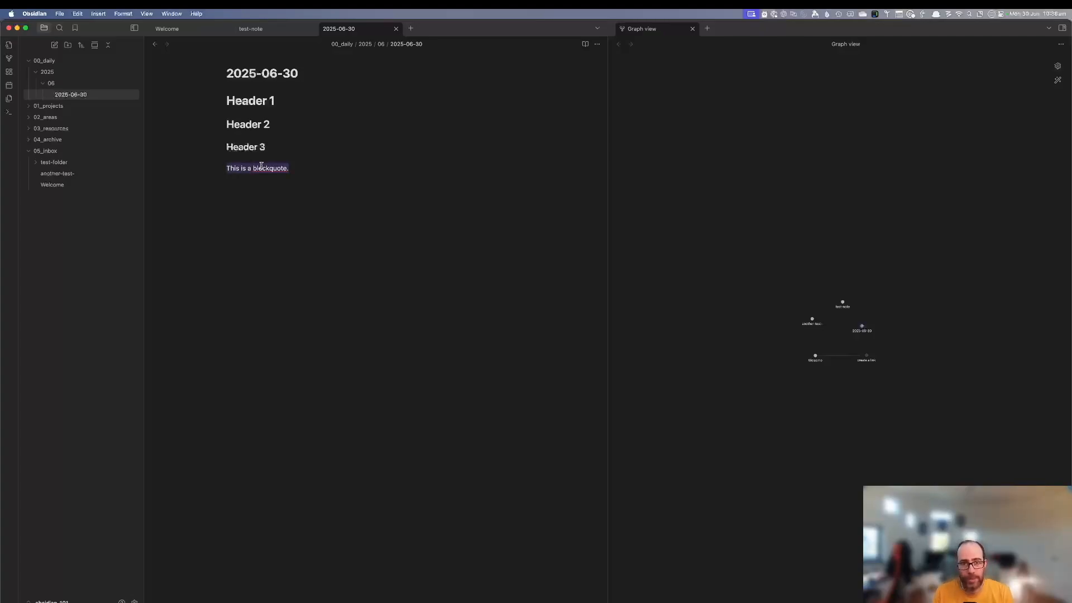
key("super+p")
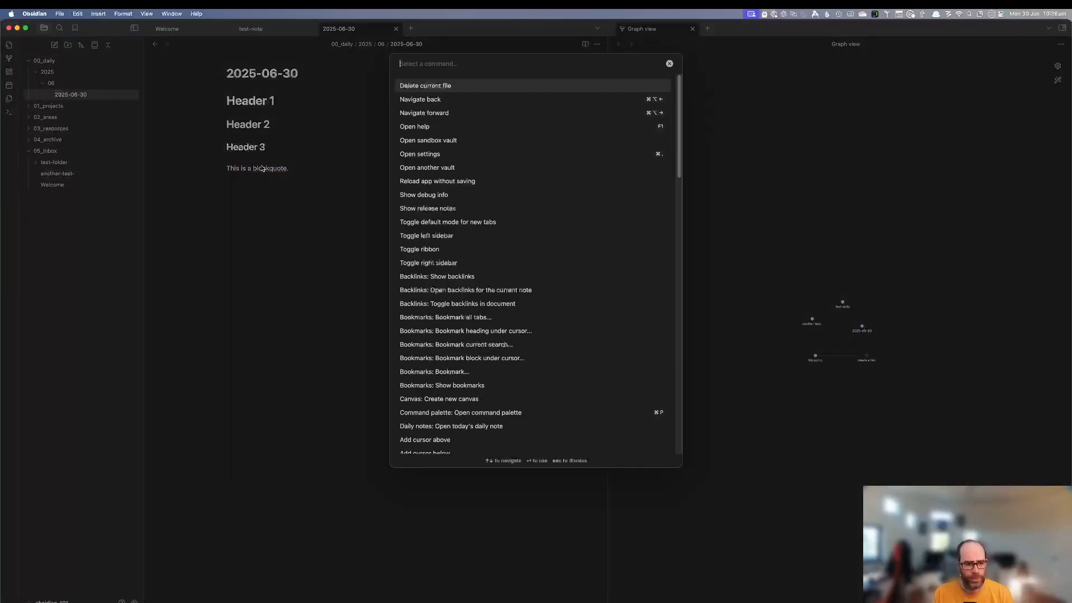
type("blokc")
key("BackSpace")
key("Return")
left_click(265, 229)
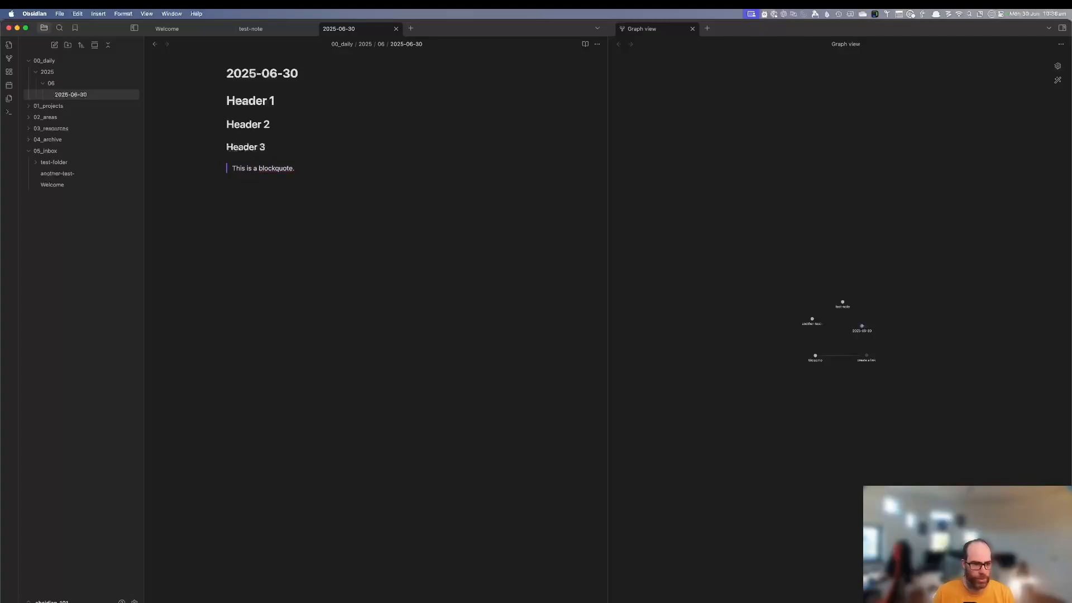
left_click(276, 169)
Add a json code block below the quote containing a data object with the entry this: "Is some data", its closing braces on separate lines.
left_click(278, 186)
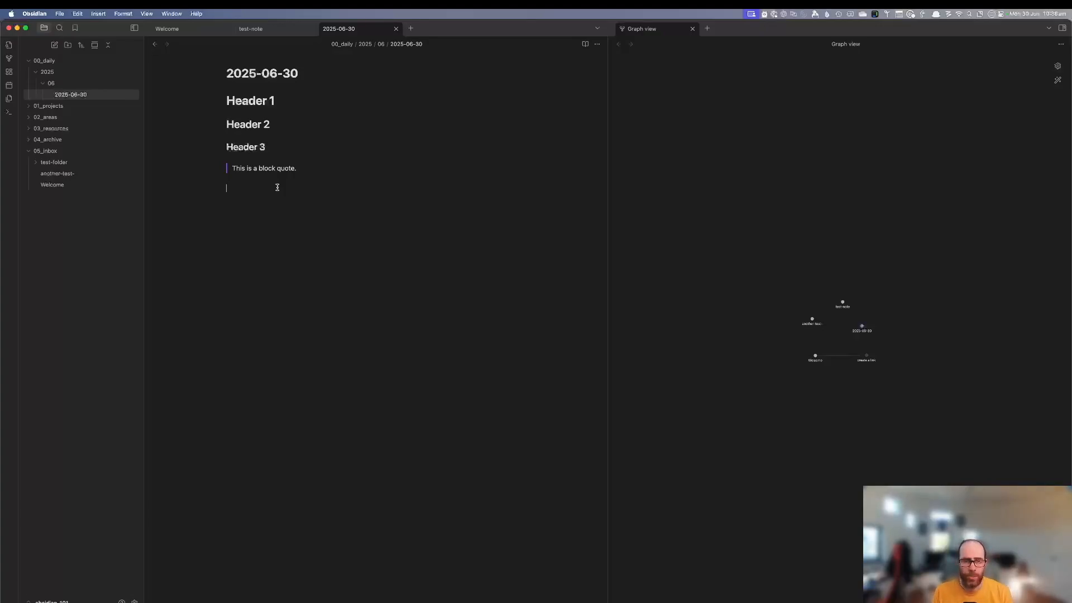
type("```json")
key("Return")
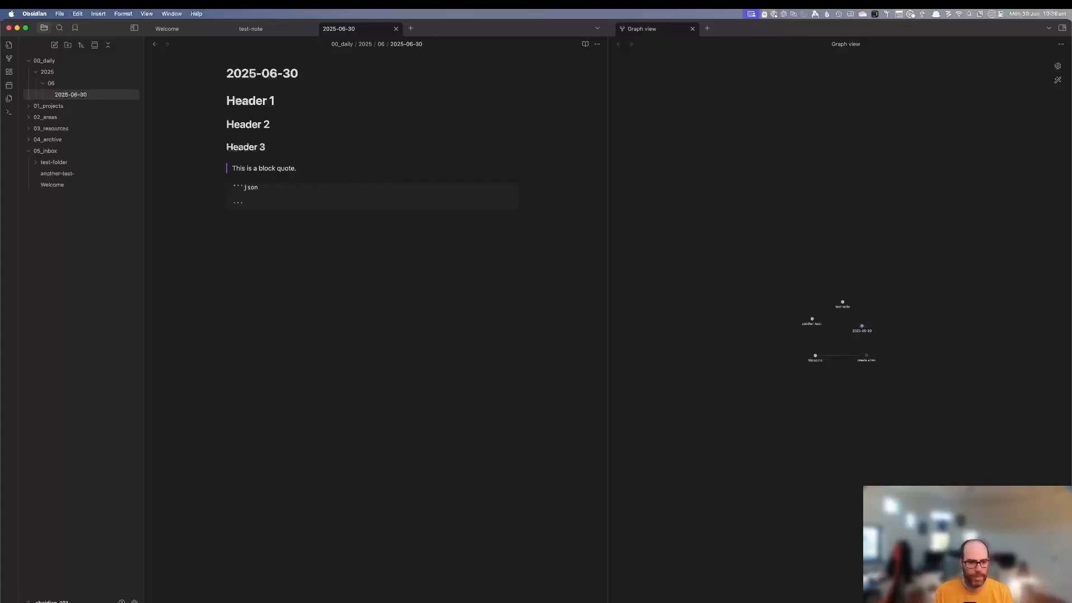
type("{data: ")
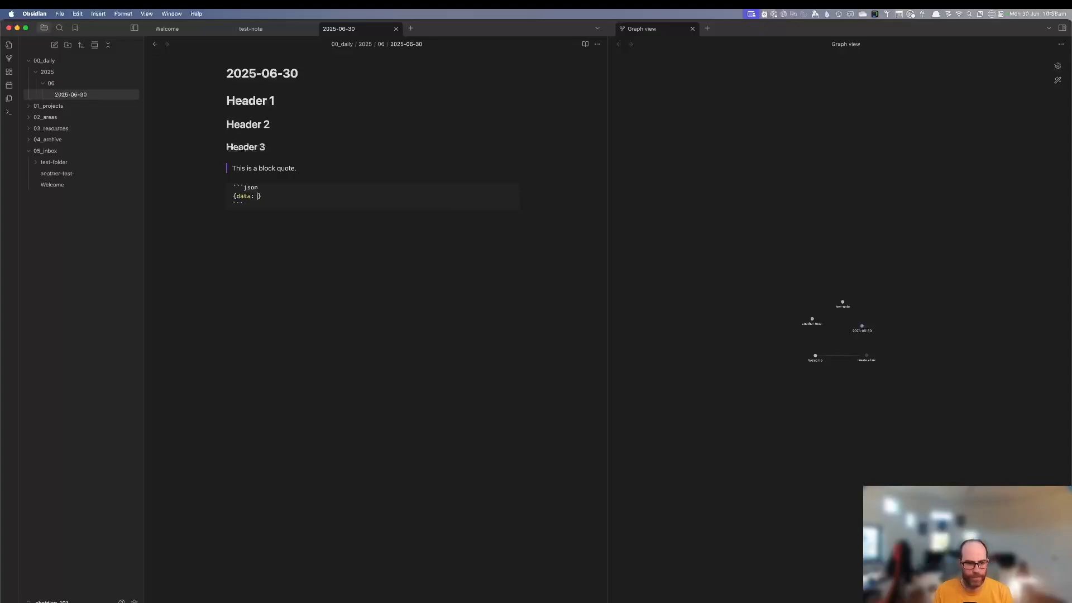
type("{")
key("Return")
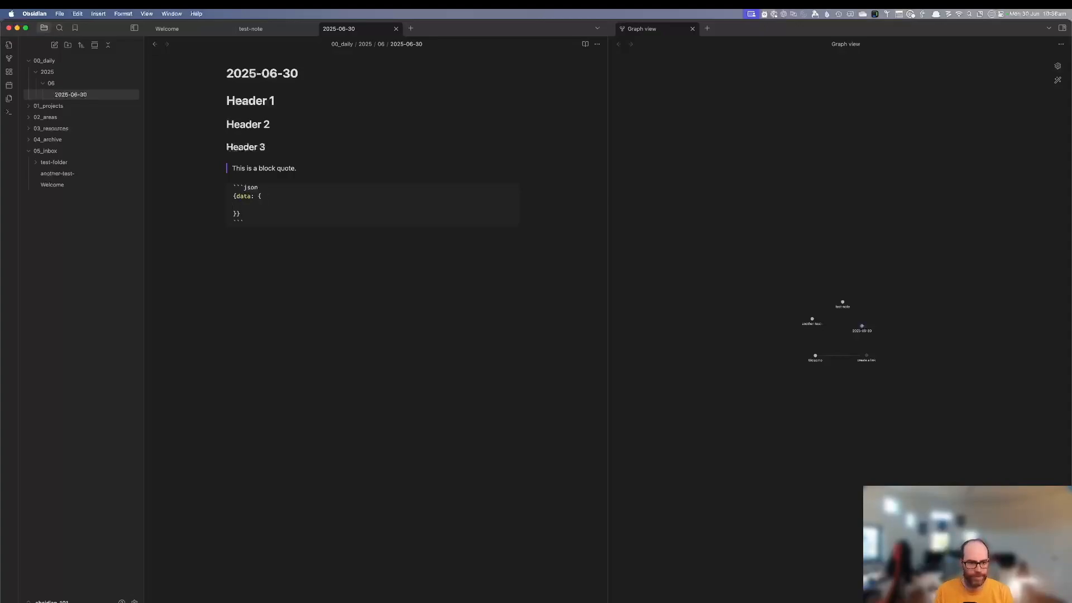
type("this: \"Is some data\",")
key("Down")
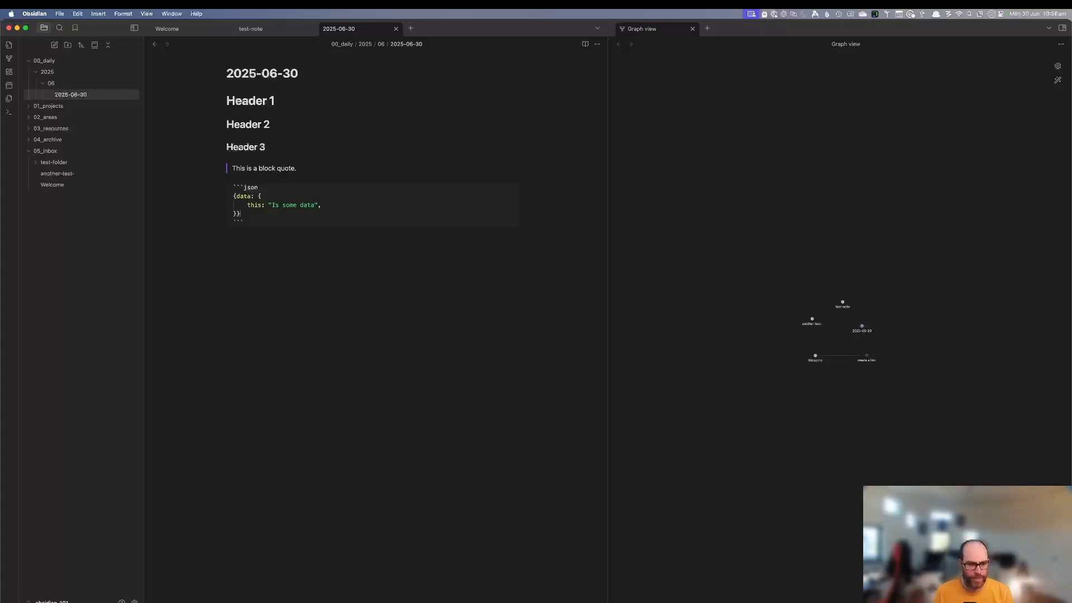
key("Return")
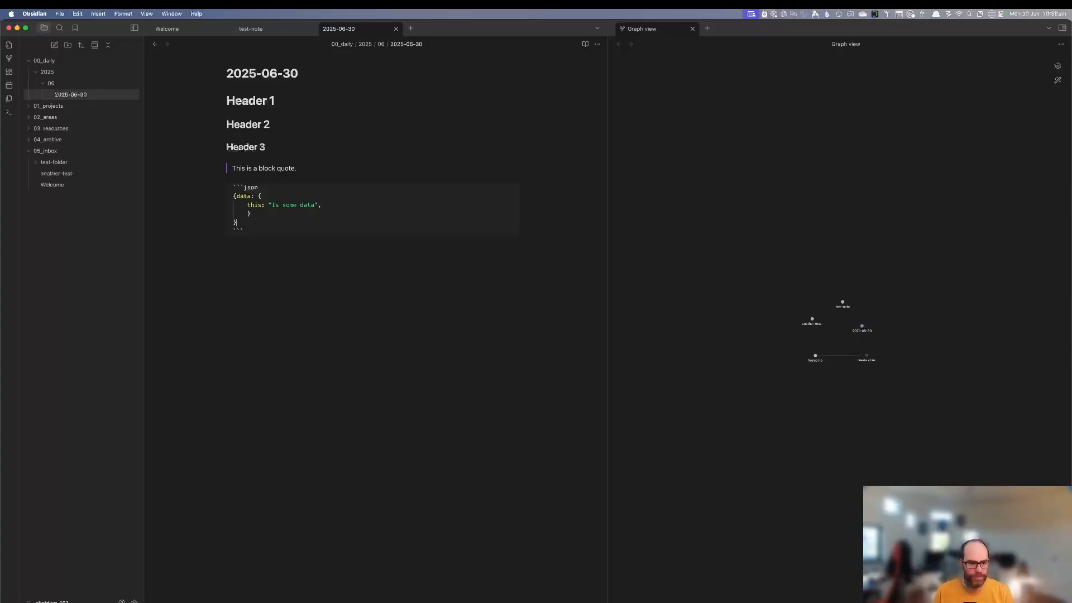
Write "Bold text" below the code block and format it as bold.
key("Return")
type("Bold text")
key("super+shift+Left")
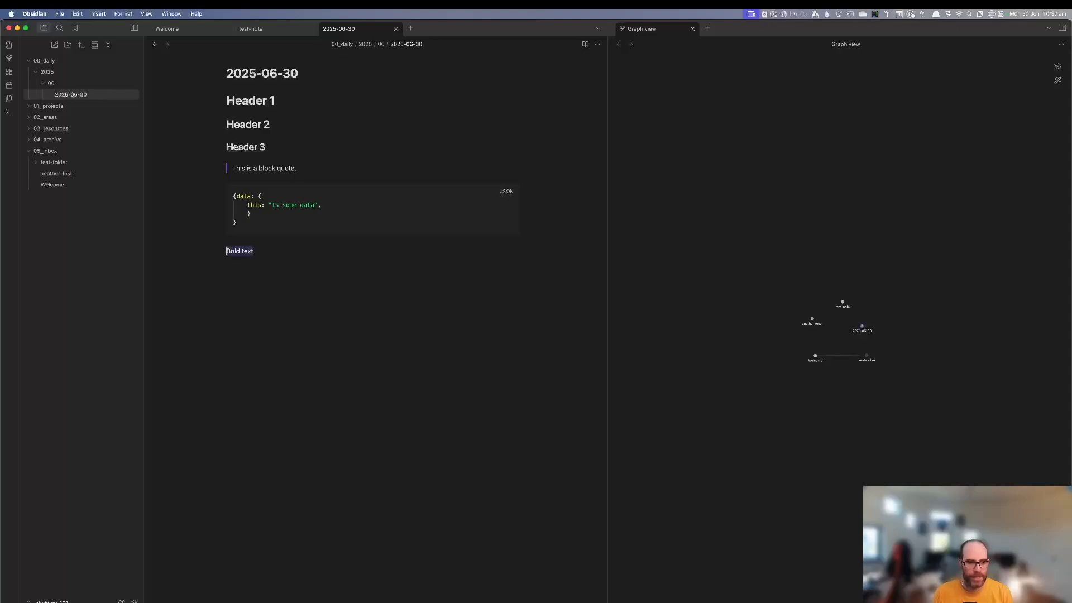
key("super+x")
key("super+z")
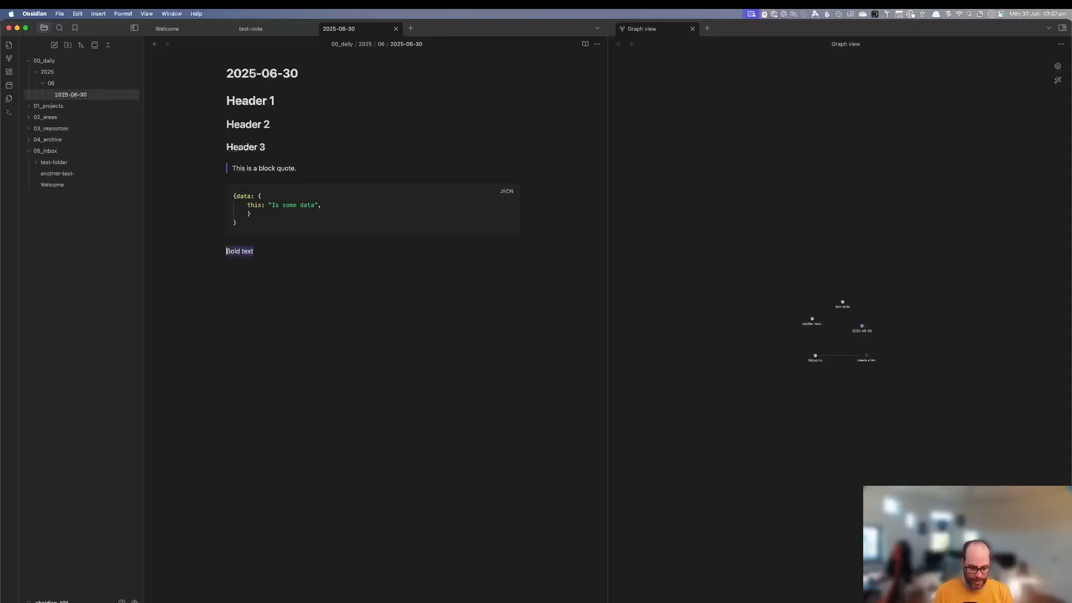
key("super+b")
key("Right")
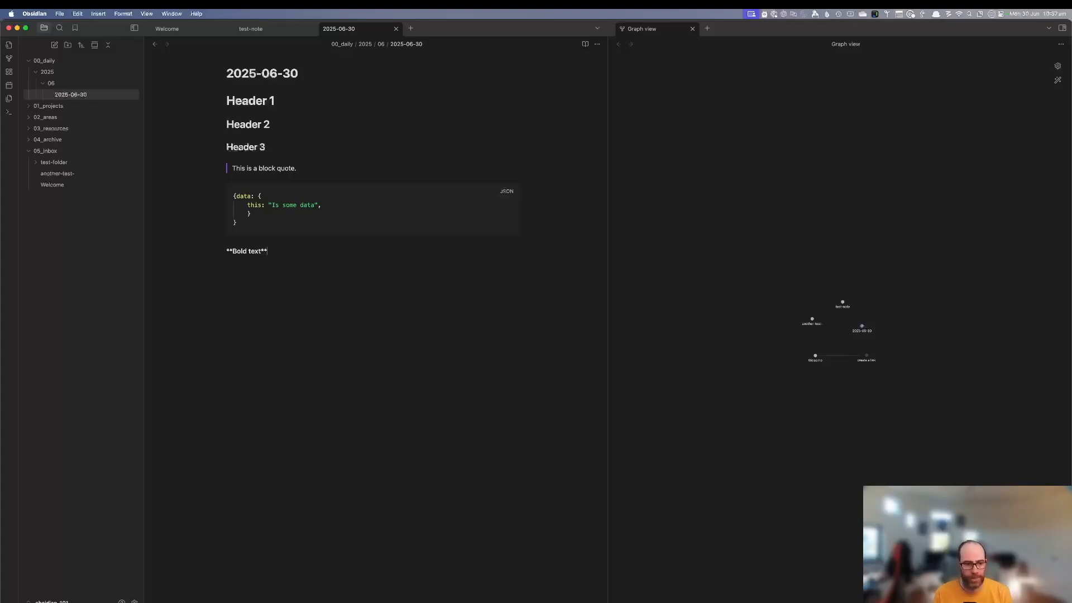
Write "Italics" in a new paragraph below the bold text and italicise it with asterisks.
key("Return")
key("Return")
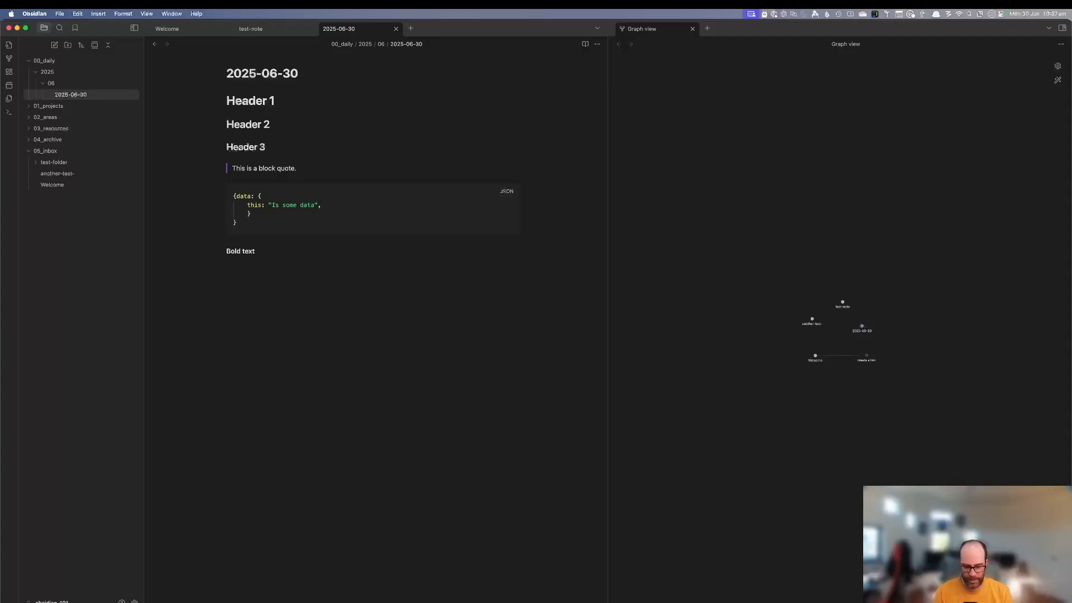
type("talics")
key("shift+alt+Left")
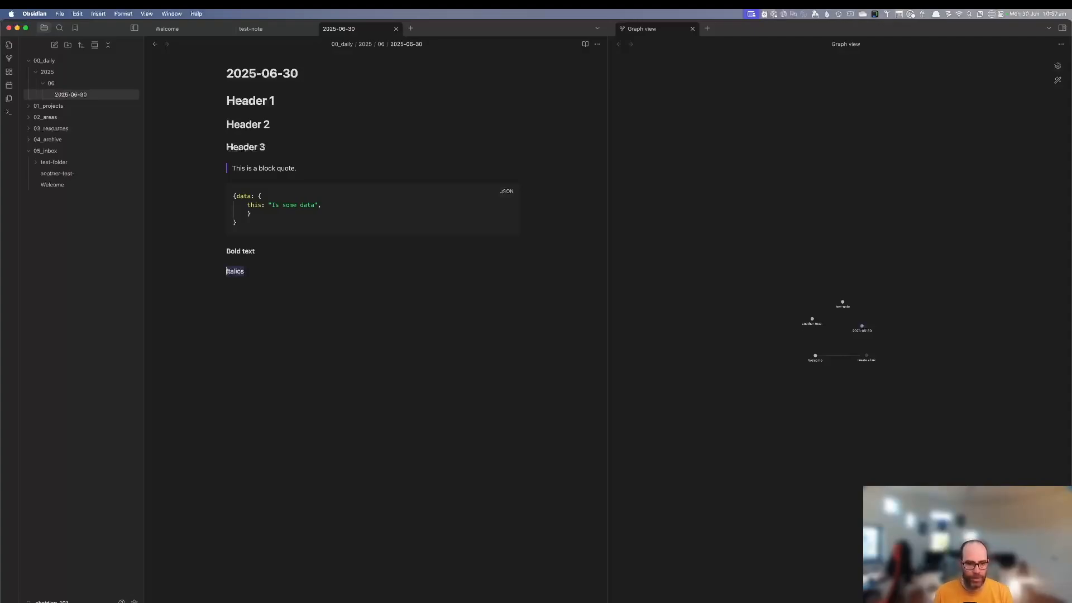
type("*")
key("Left")
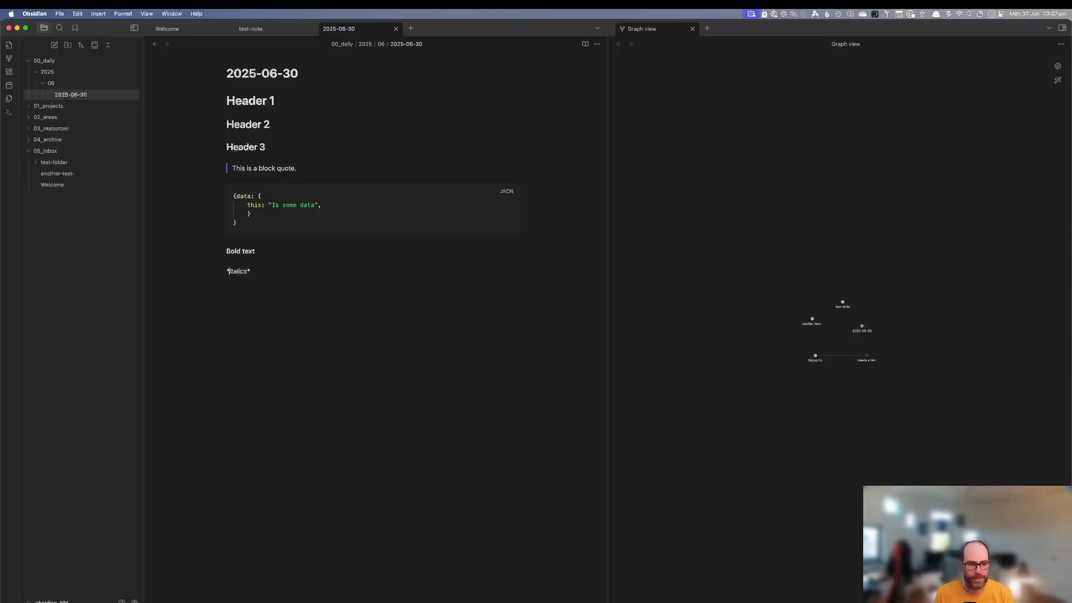
key("Left")
key("Right")
key("Right")
key("Right")
key("Right")
Insert an internal link to the Welcome note in a new paragraph below the italic text.
key("Return")
key("Return")
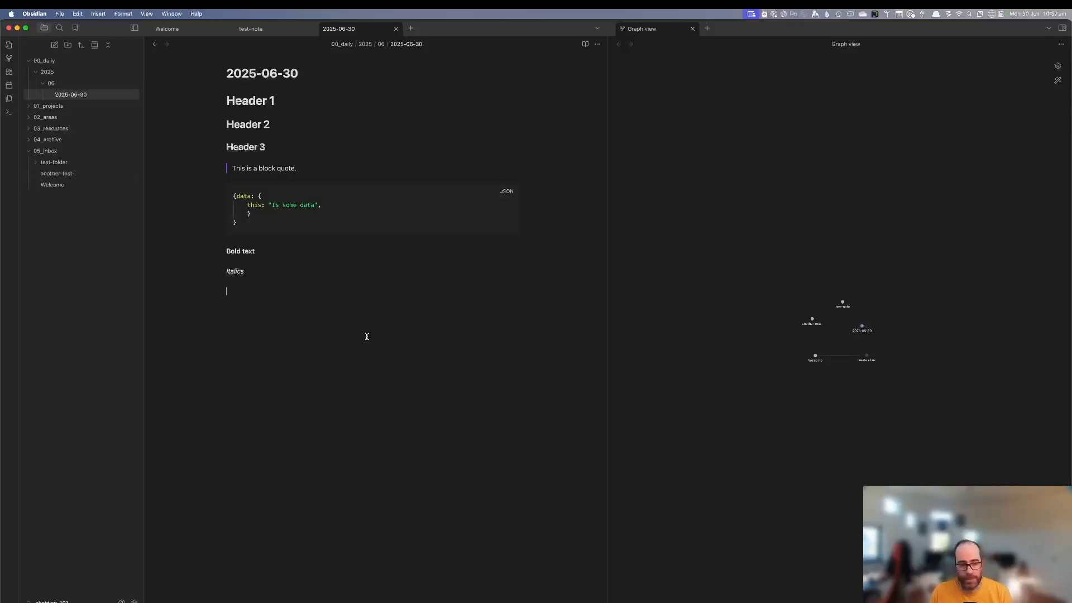
type("[[W")
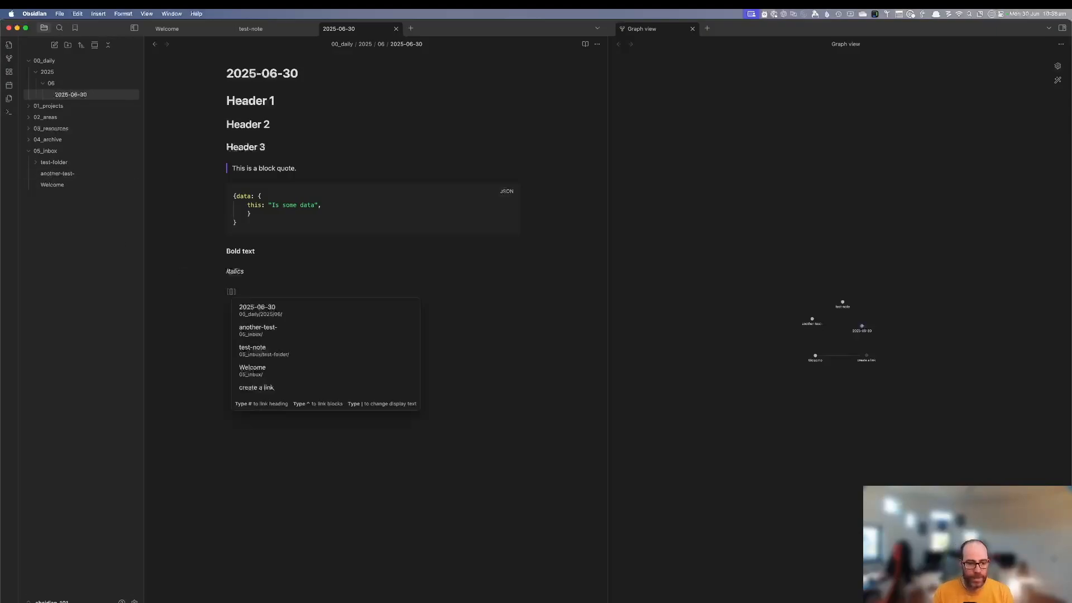
key("BackSpace")
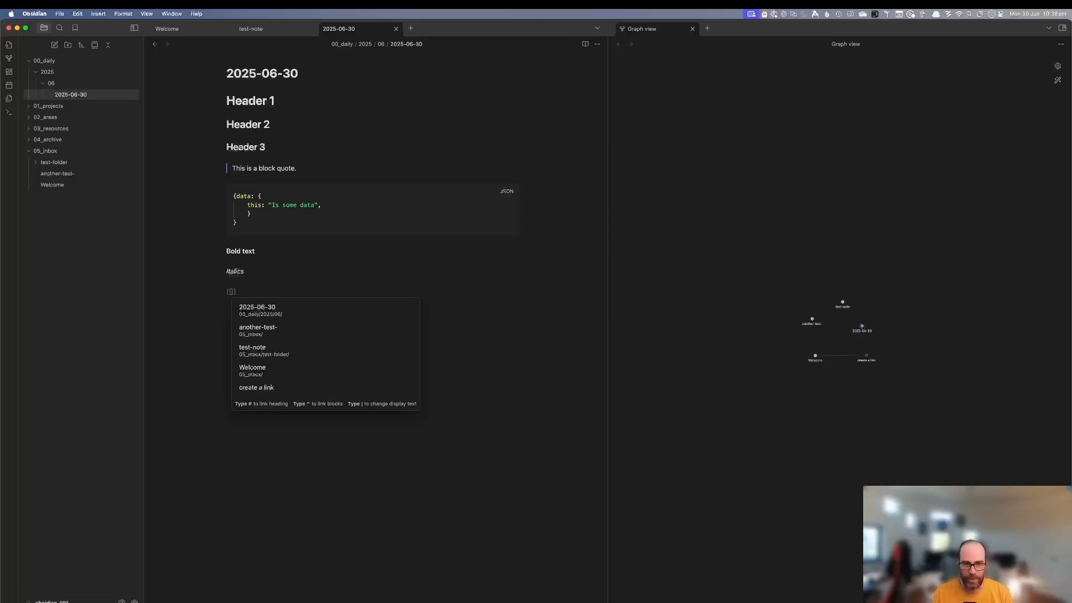
type("Welcom")
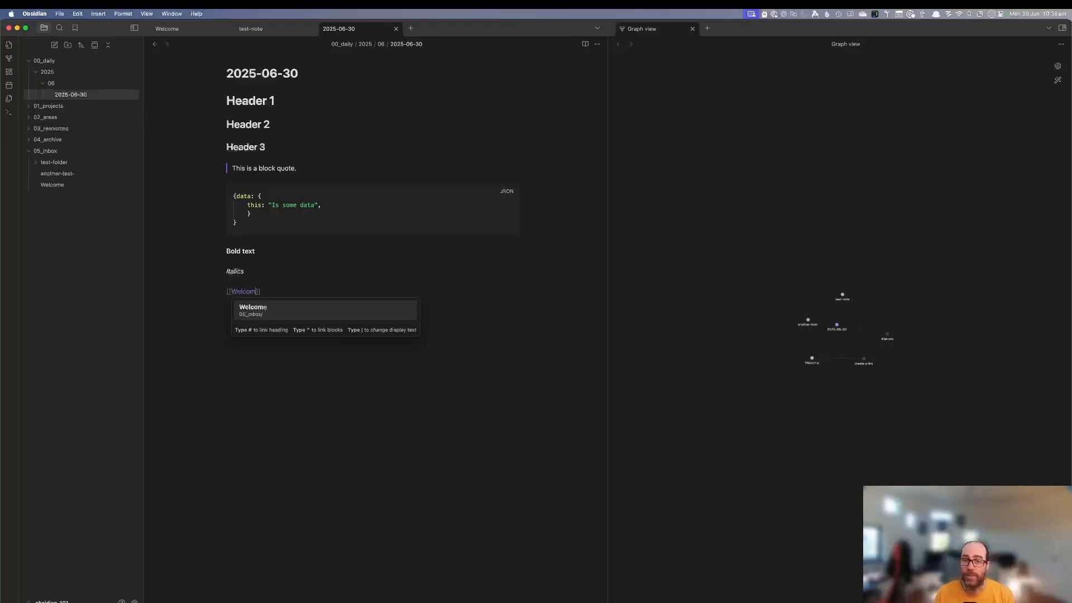
key("Return")
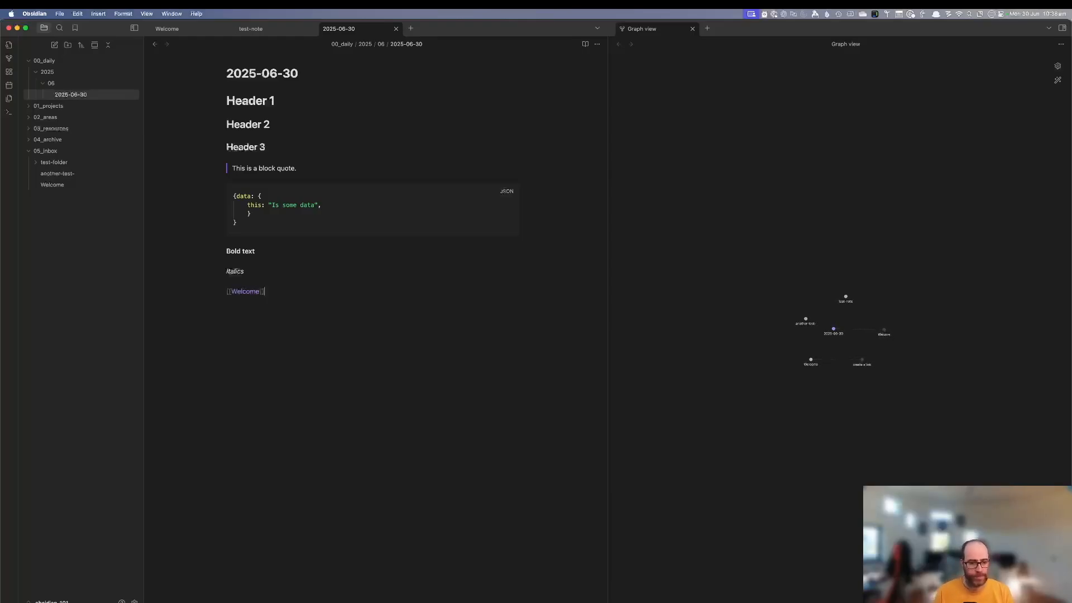
Open the linked Welcome note from the daily note and show its backlinks in the document.
right_click(249, 291)
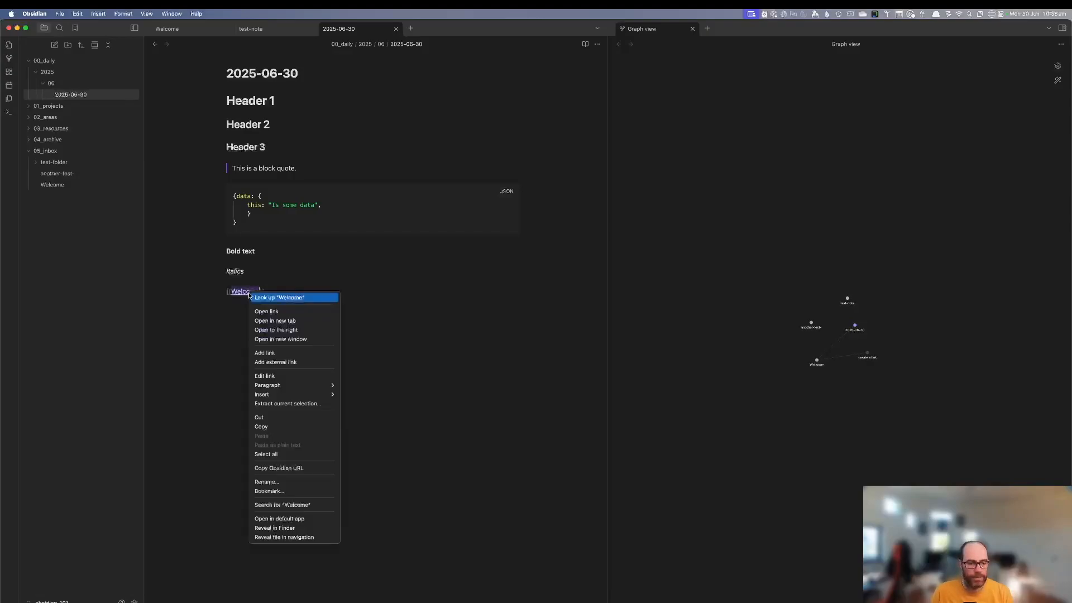
left_click(260, 309)
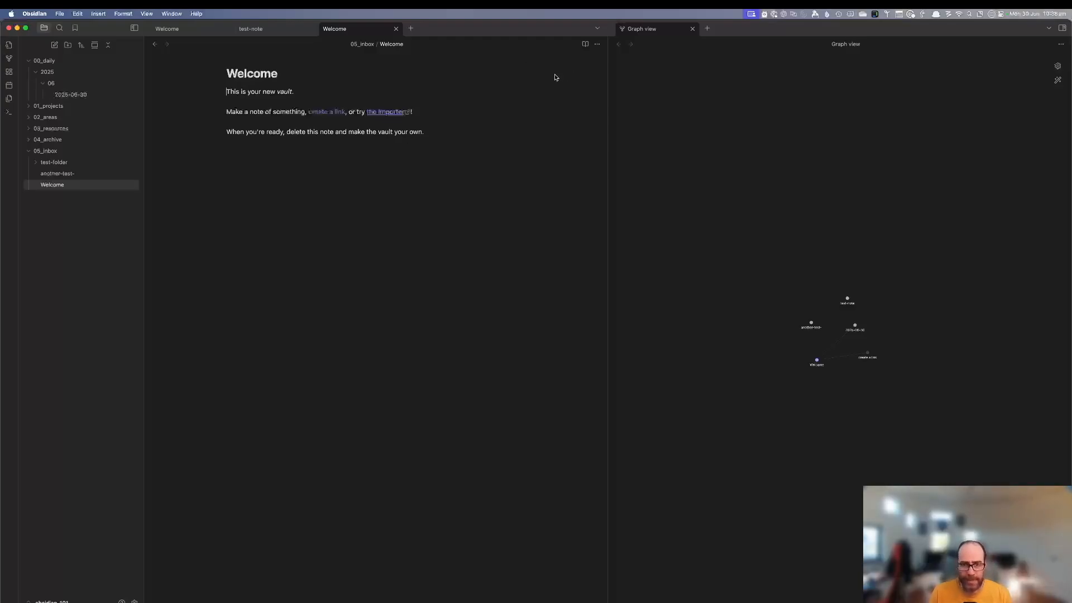
left_click(598, 46)
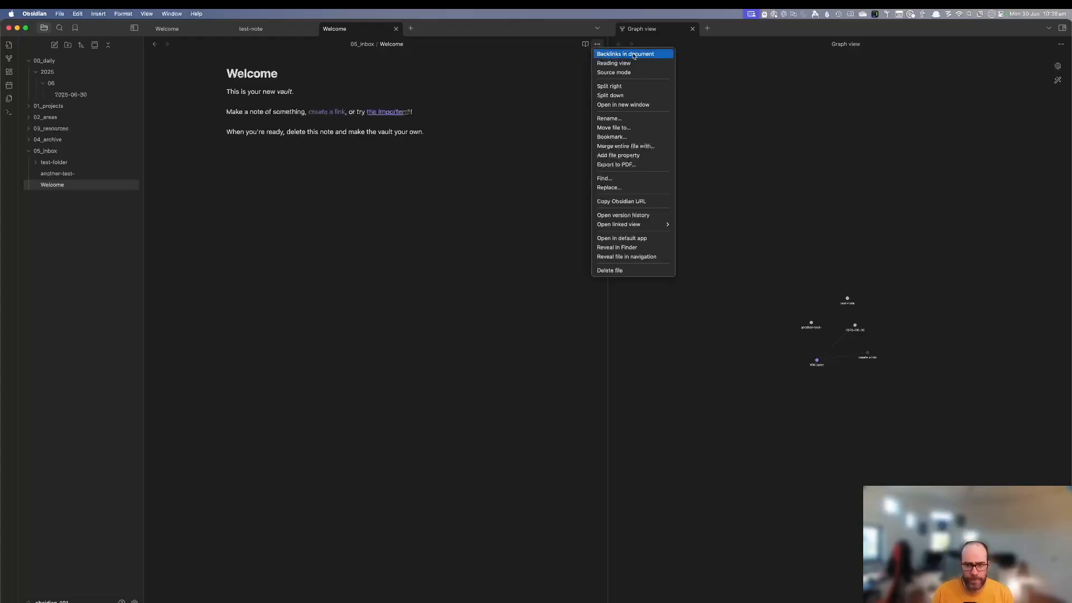
left_click(617, 55)
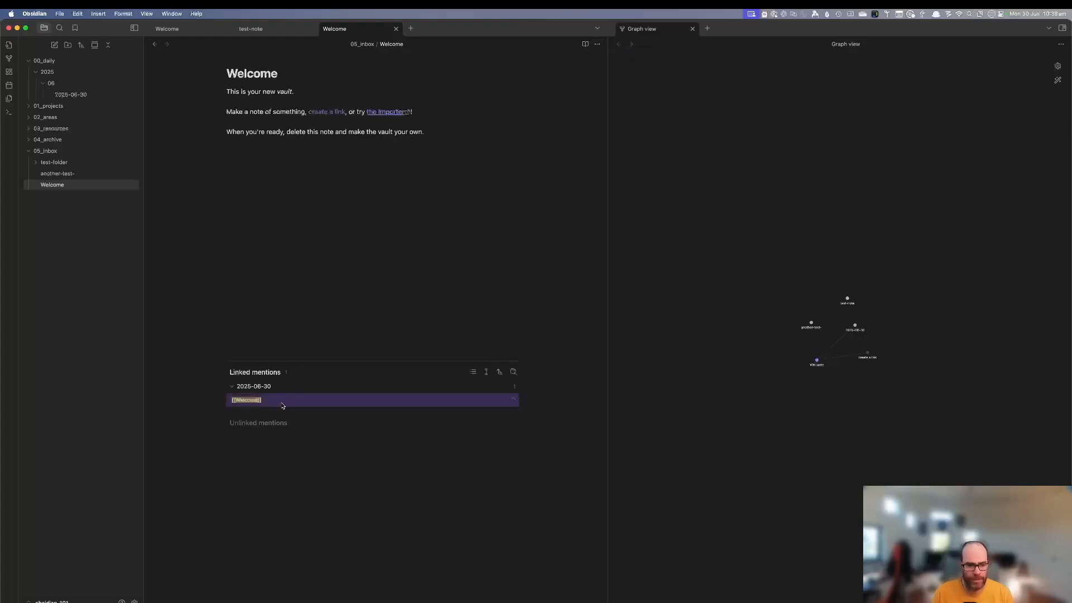
Return to the 2025-06-30 note through its linked mention and turn off backlinks in the document.
left_click(256, 390)
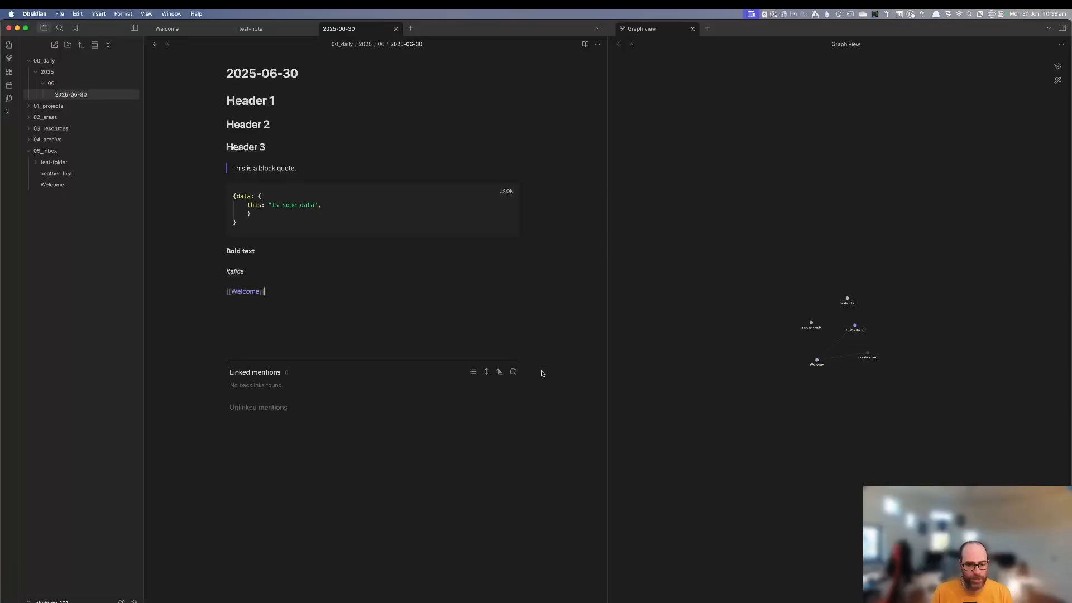
left_click(598, 43)
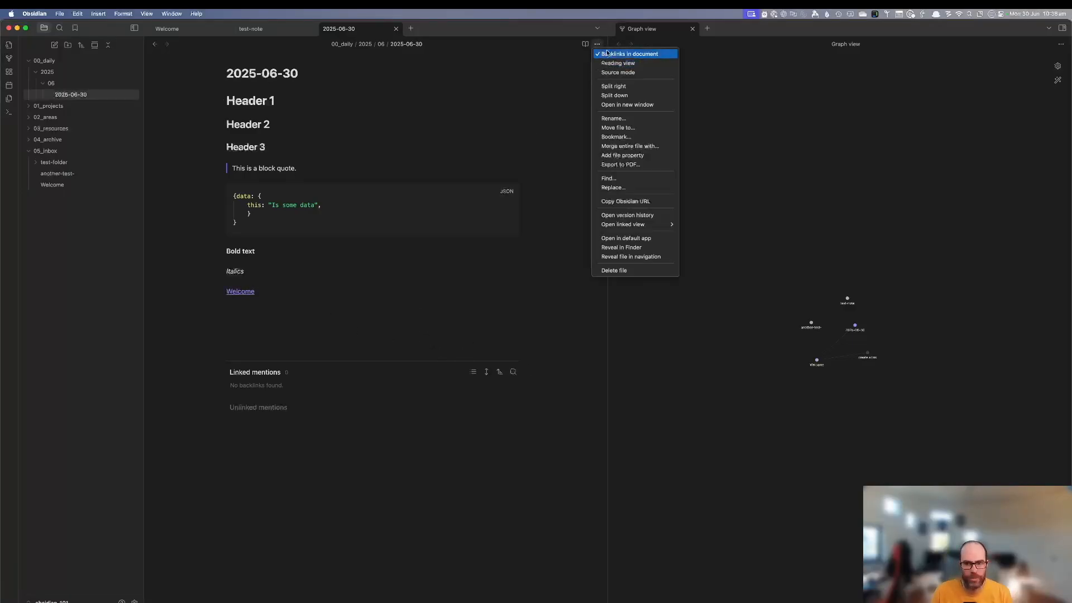
left_click(610, 54)
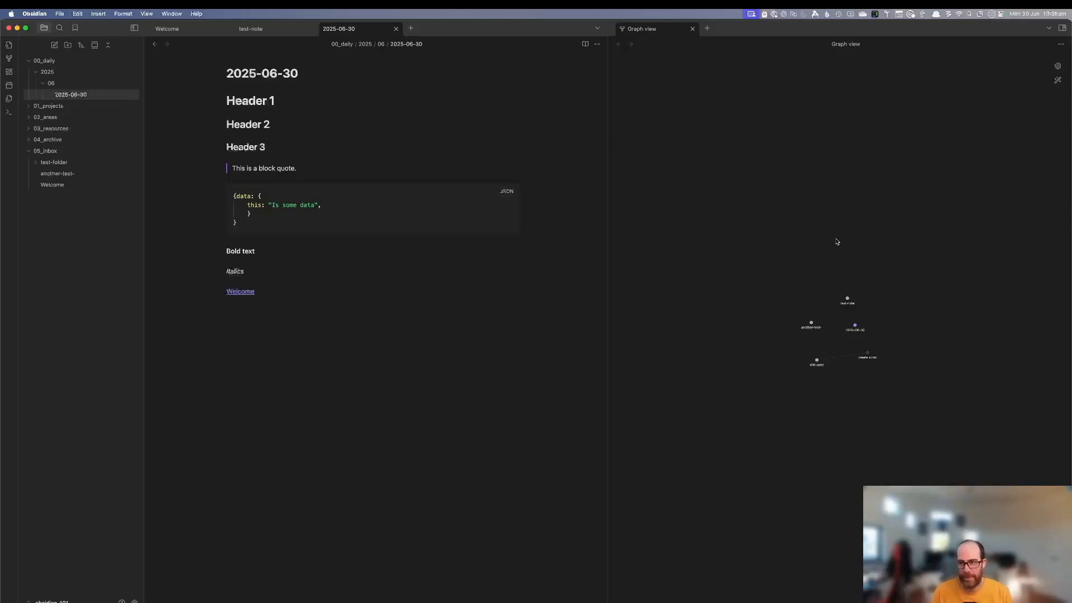
Examine the connections between the notes in the graph view and open the Welcome note from its node.
scroll(869, 279, "up", 5)
left_click_drag(805, 283, 863, 160)
scroll(887, 346, "down", 3)
scroll(892, 335, "up", 8)
left_click_drag(887, 333, 1037, 268)
scroll(904, 270, "down", 3)
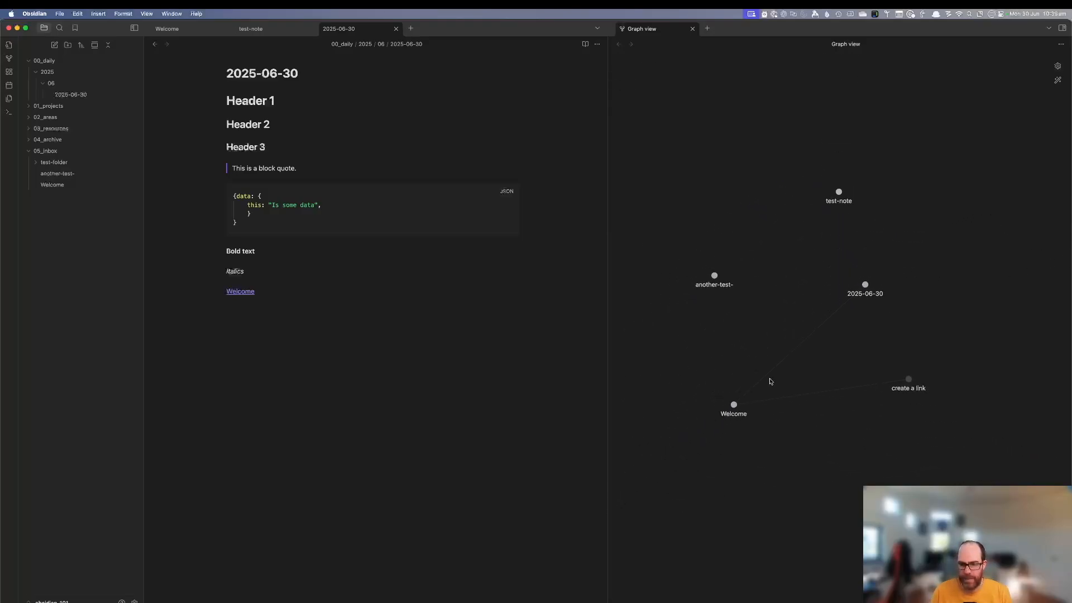
left_click(735, 406)
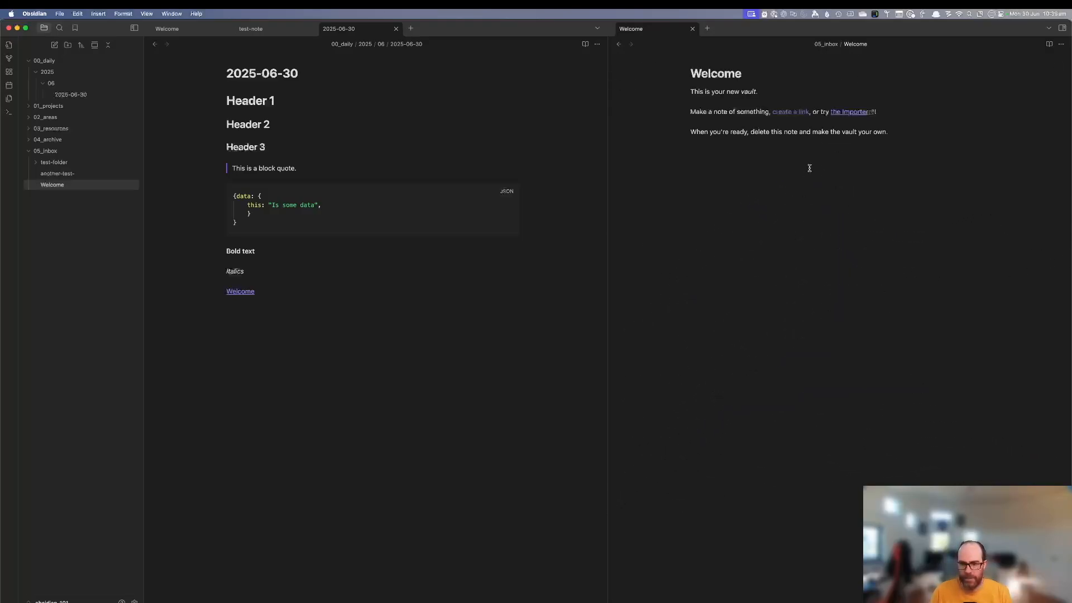
left_click(618, 44)
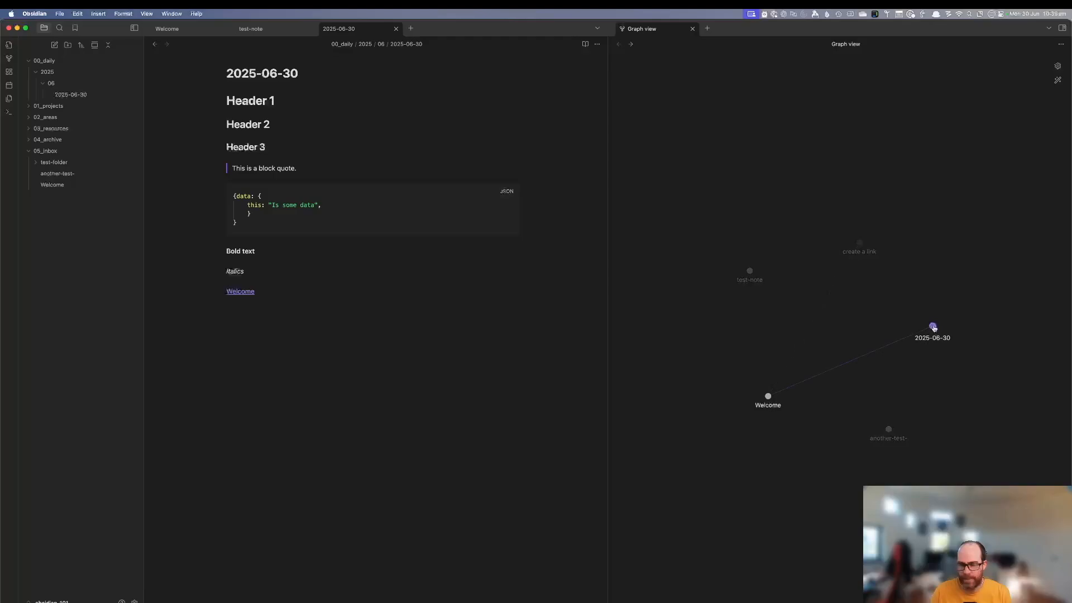
left_click(768, 397)
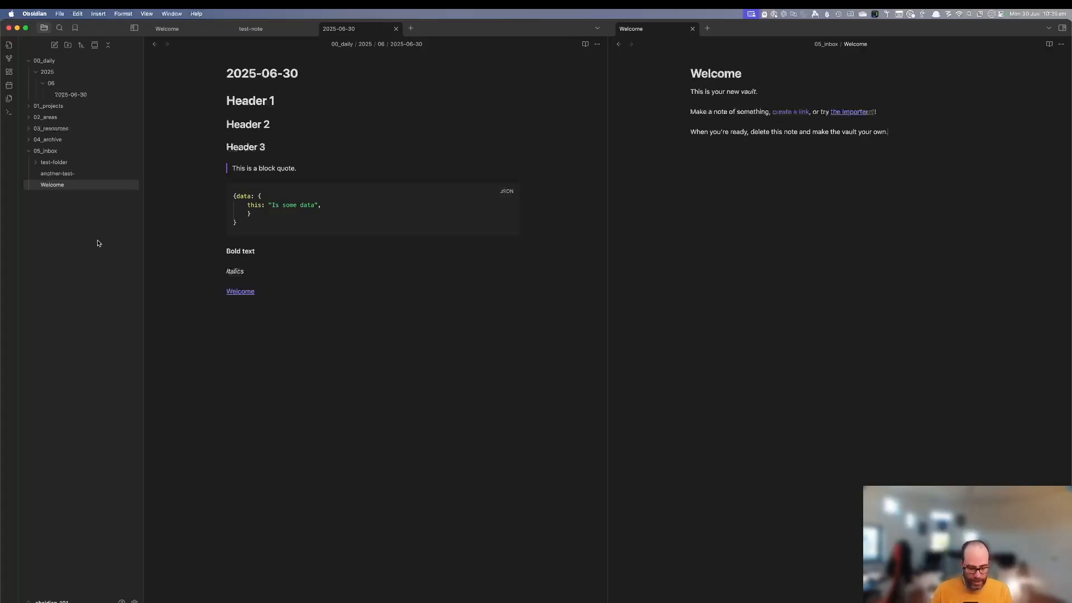
Create a new note in the 05_inbox folder and title it "create a link".
key("super+n")
type("create-a")
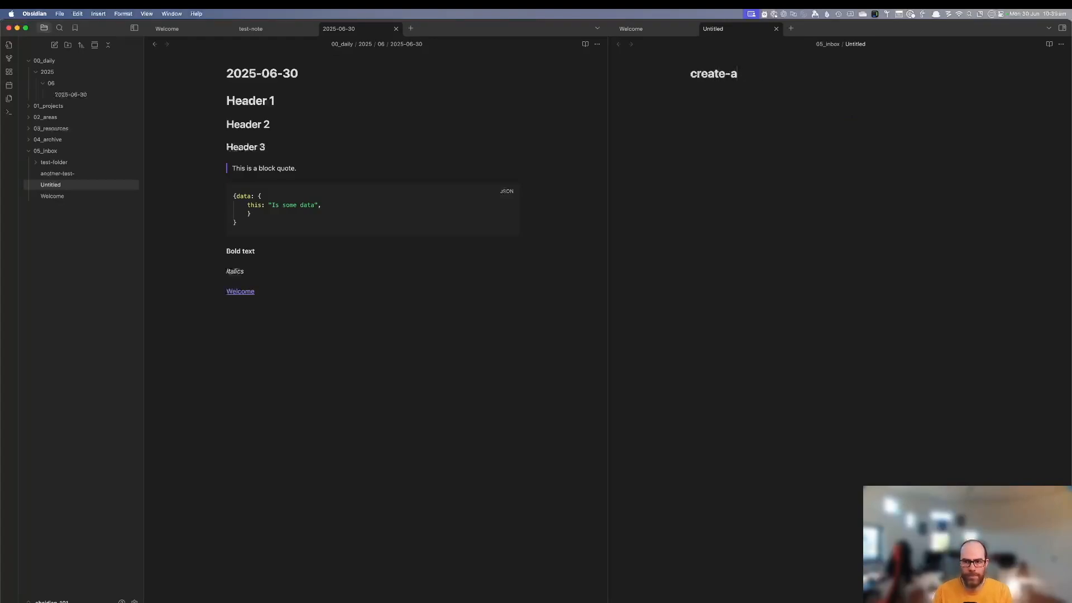
type("a link")
key("Return")
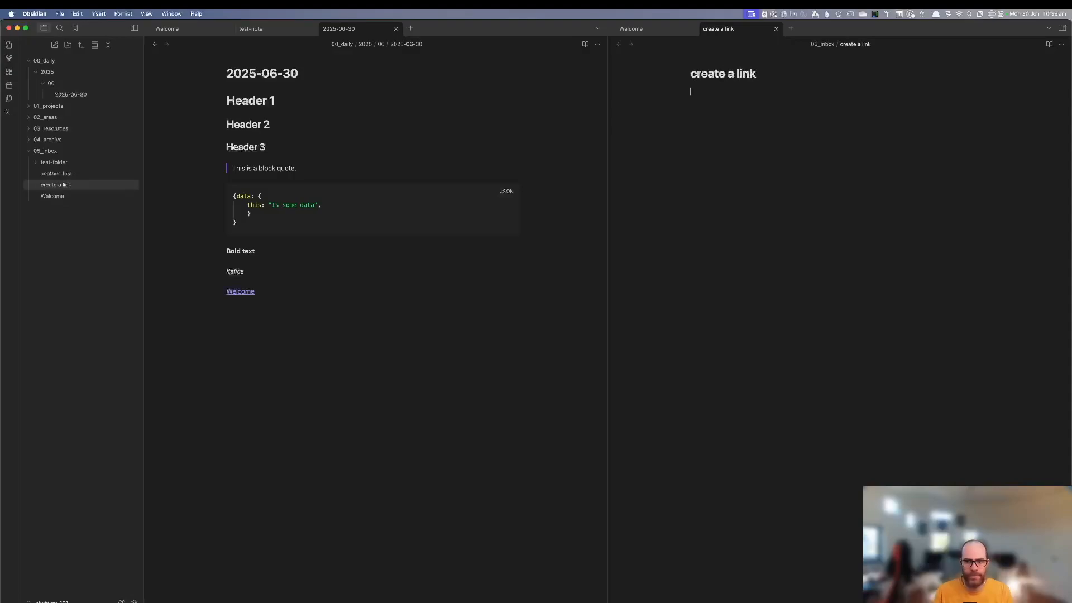
Show the backlinks in the "create a link" note and follow the linked mention to the Welcome note.
left_click(1060, 44)
left_click(987, 54)
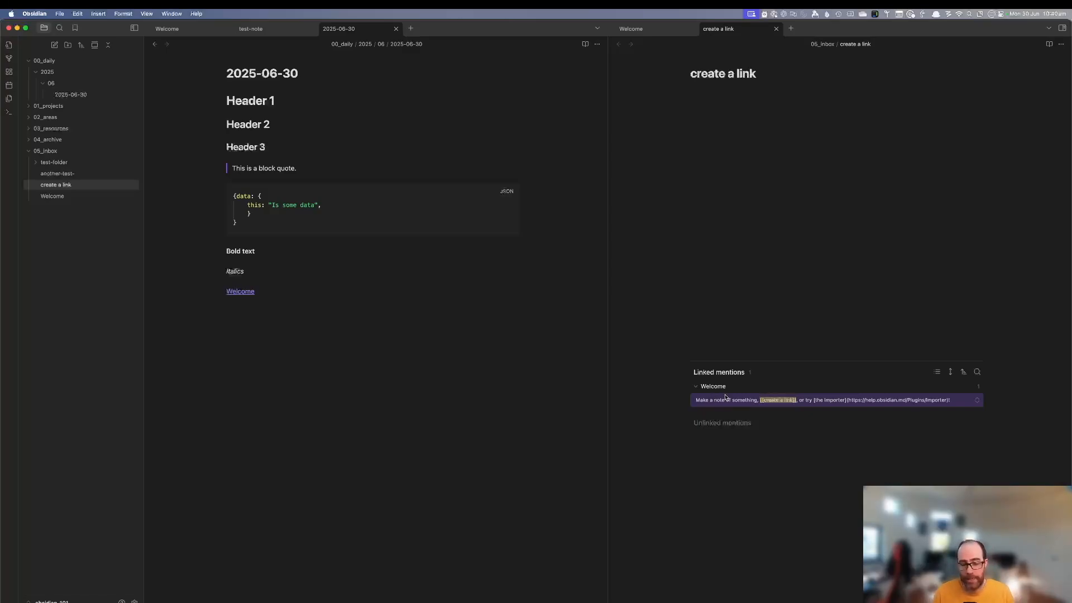
left_click(747, 402)
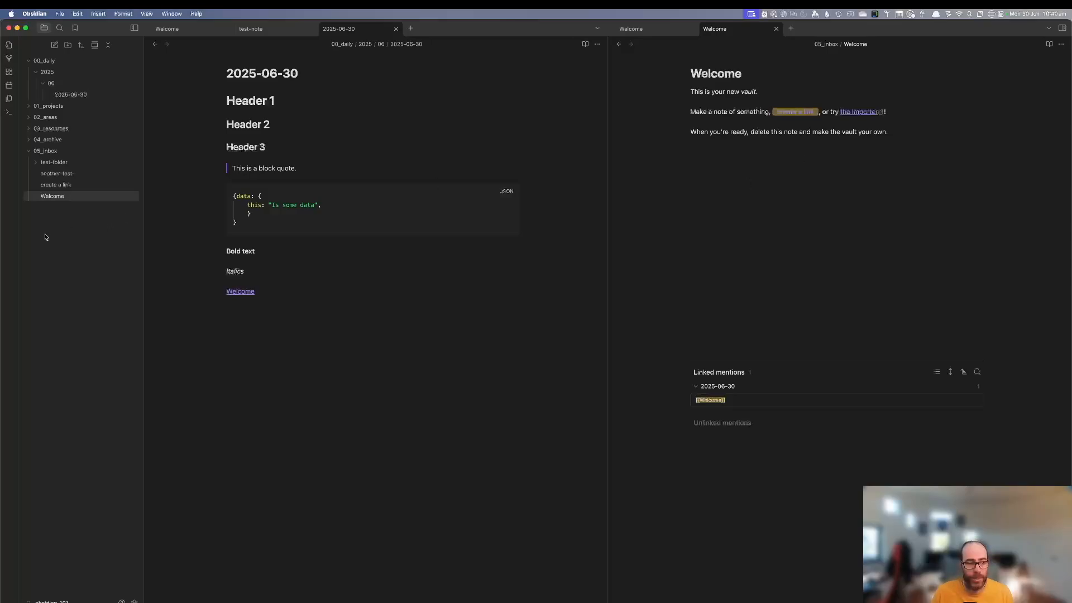
left_click(74, 186)
right_click(76, 187)
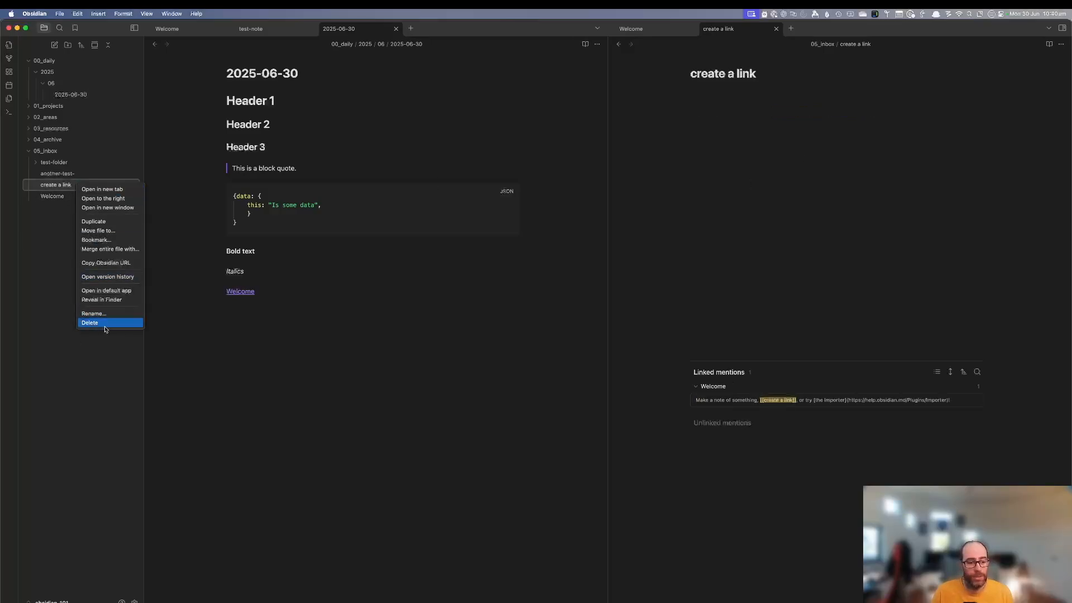
left_click(103, 327)
key("Escape")
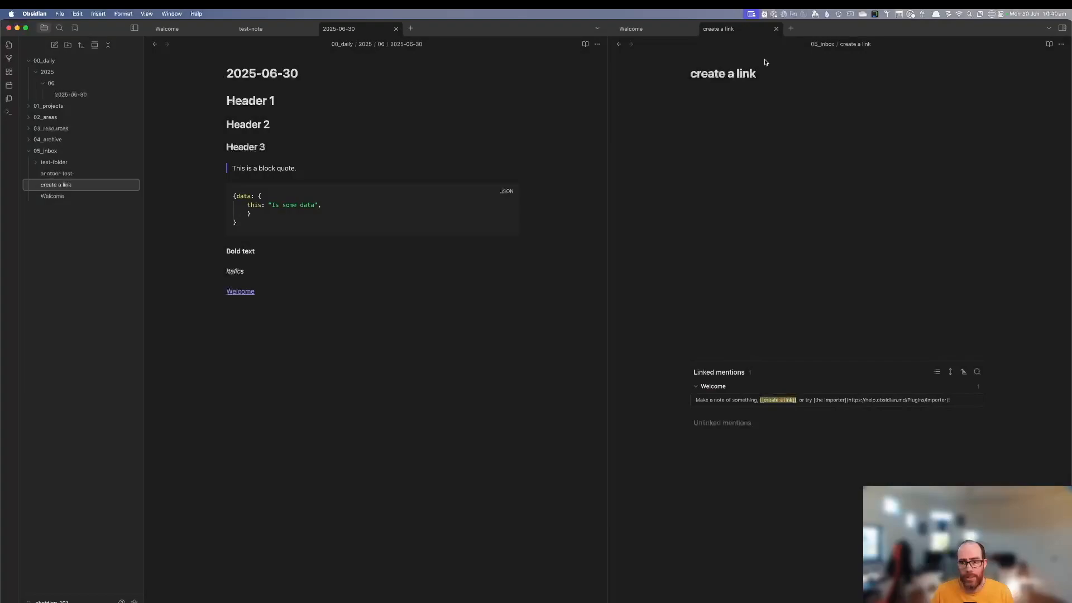
Open the "create a link" note through the link in the Welcome note and write "This is a linked notes" in it.
left_click(775, 30)
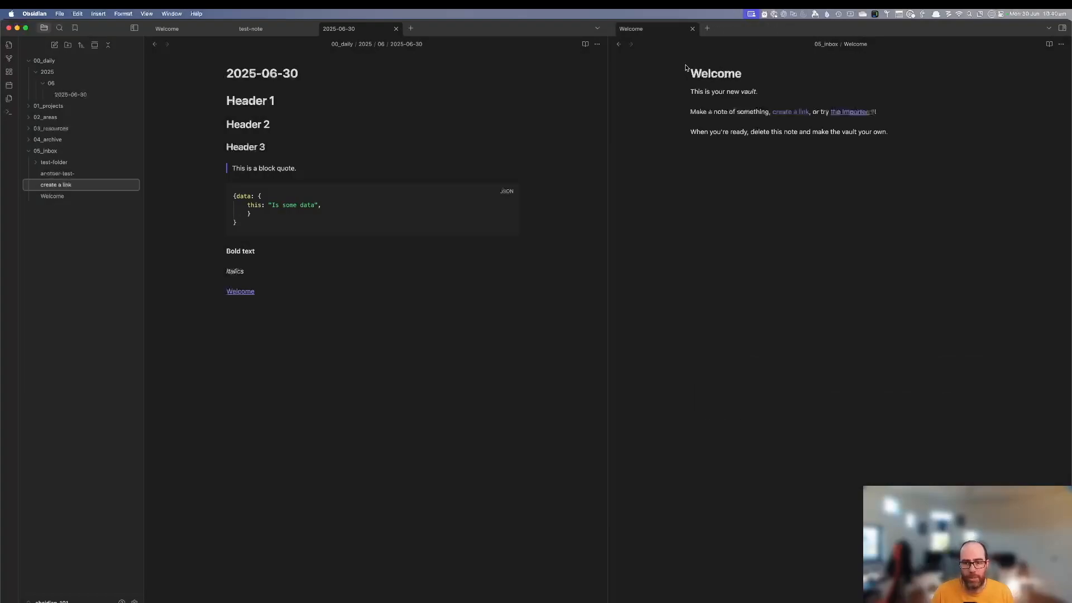
left_click(791, 114)
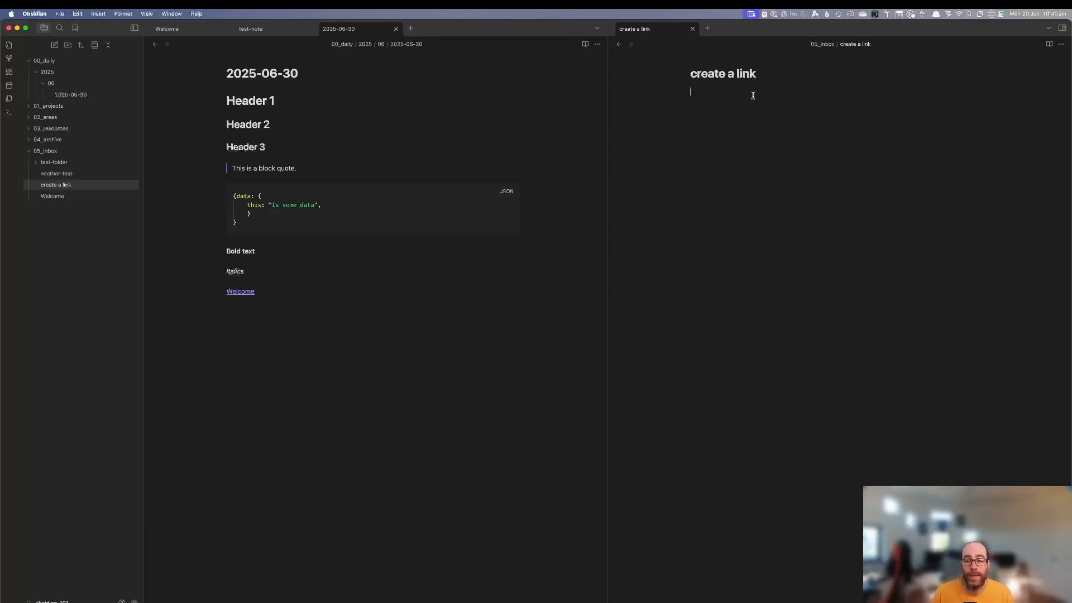
type("Tjo")
key("BackSpace")
key("BackSpace")
type("hb")
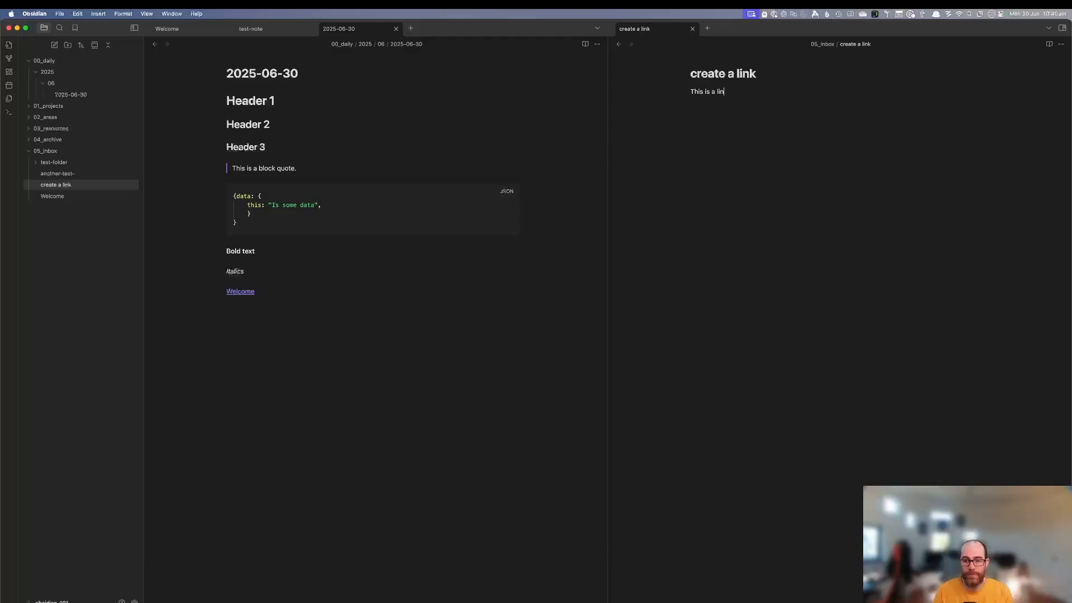
type("nbotes")
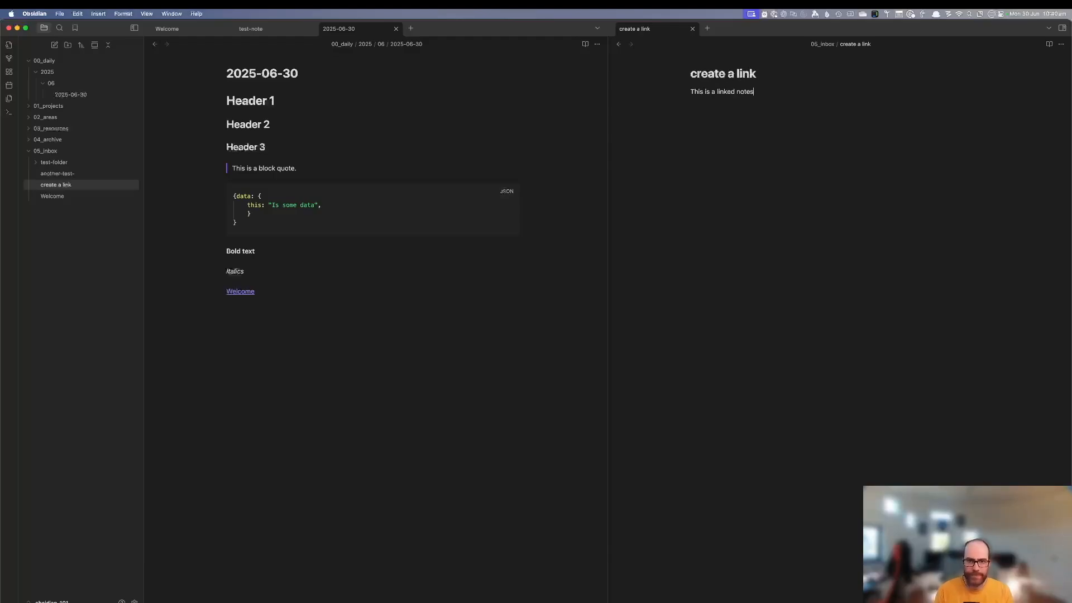
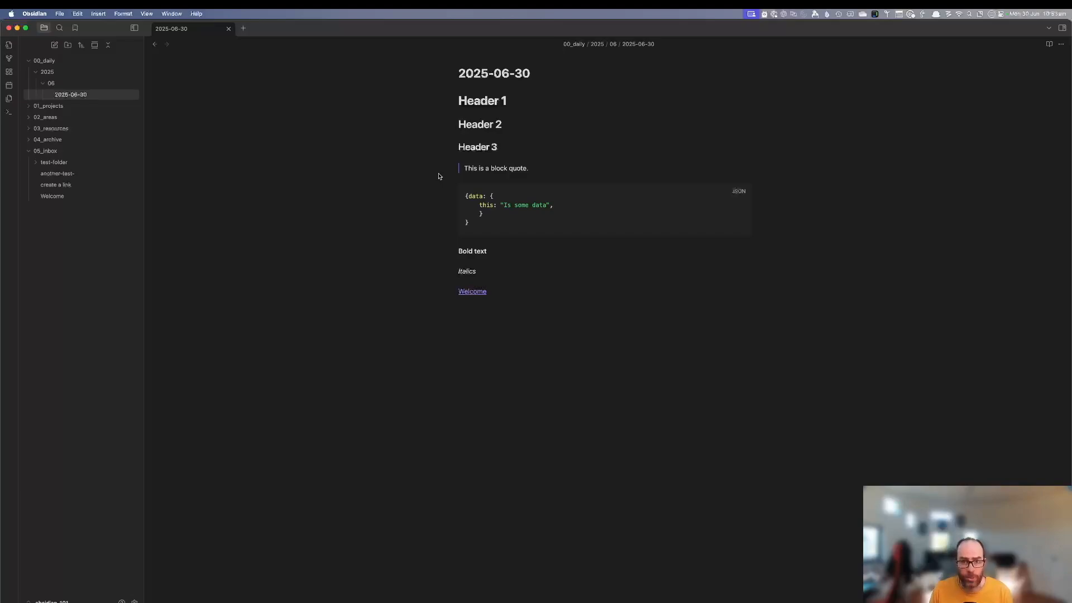
Turn on community plugins in the settings and open the community plugin browser.
left_click(134, 601)
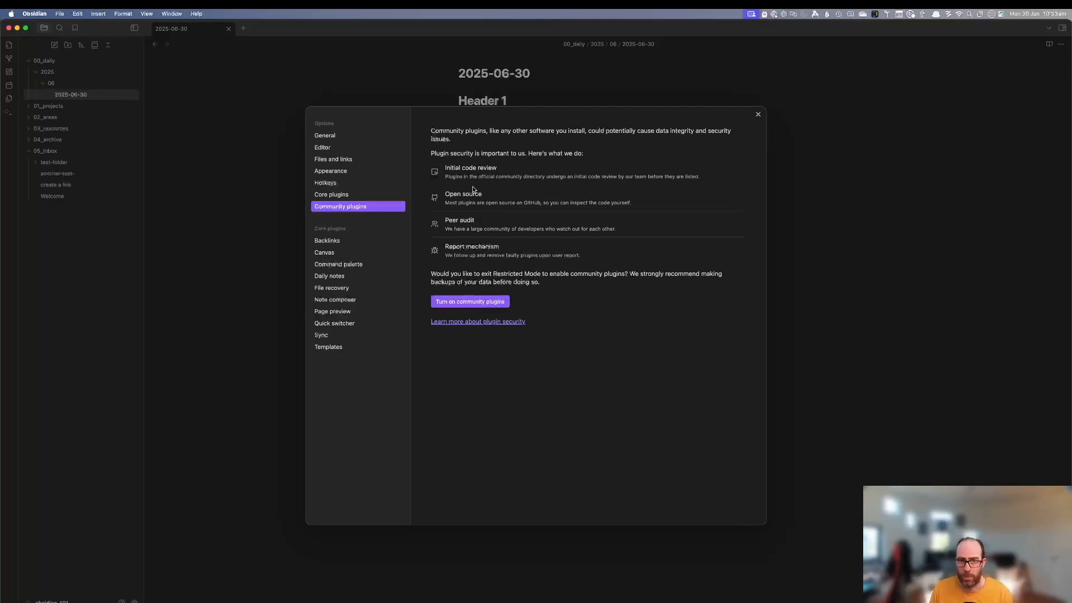
left_click(473, 302)
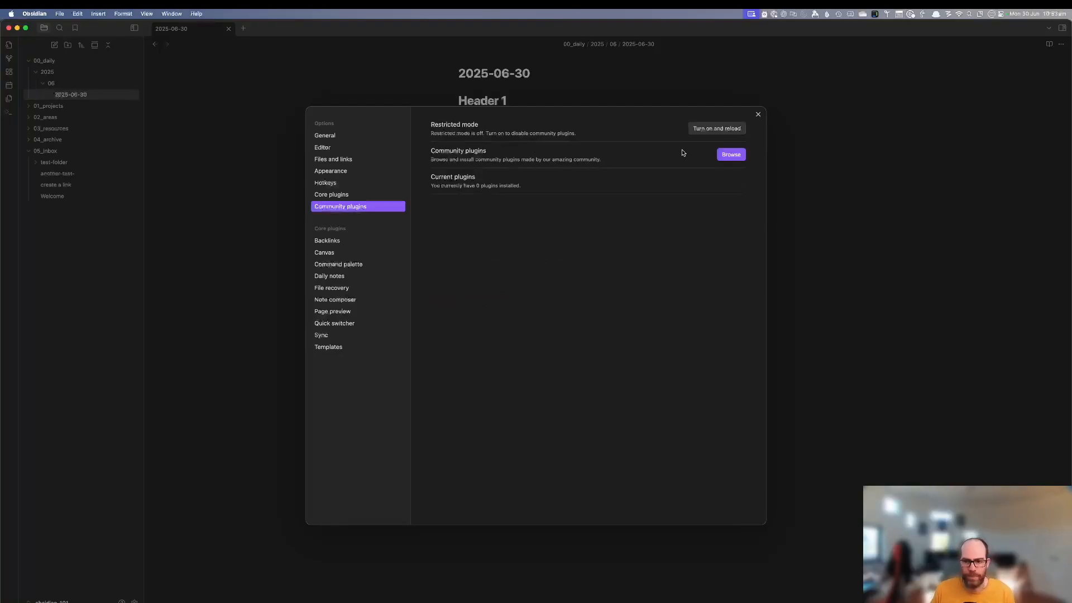
left_click(731, 155)
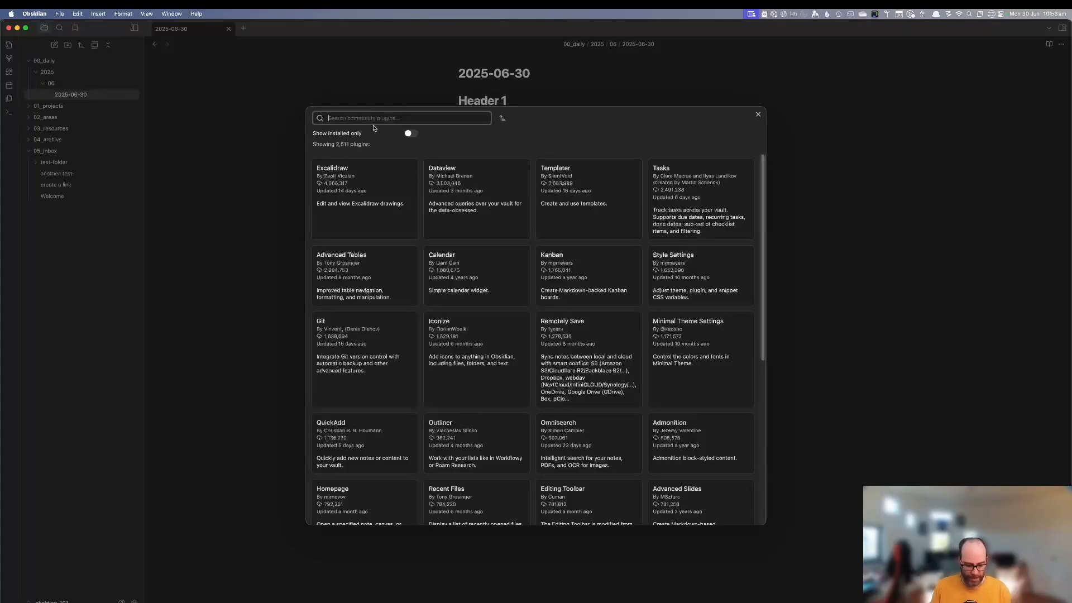
Search the community plugins for "advanced" and install Advanced Tables and Dataview.
type("adva")
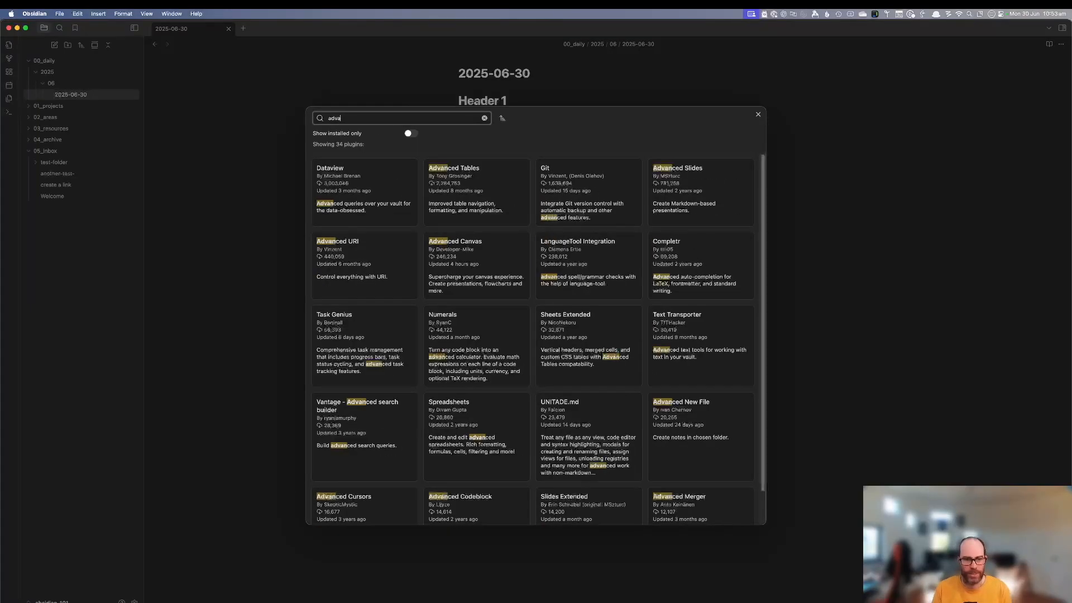
type("nced")
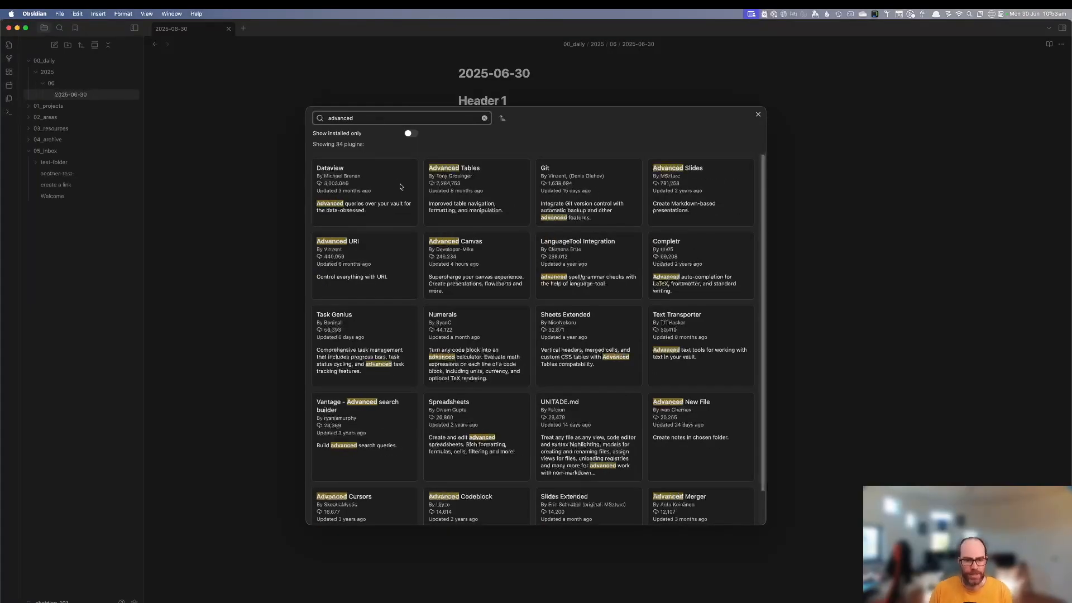
left_click(456, 186)
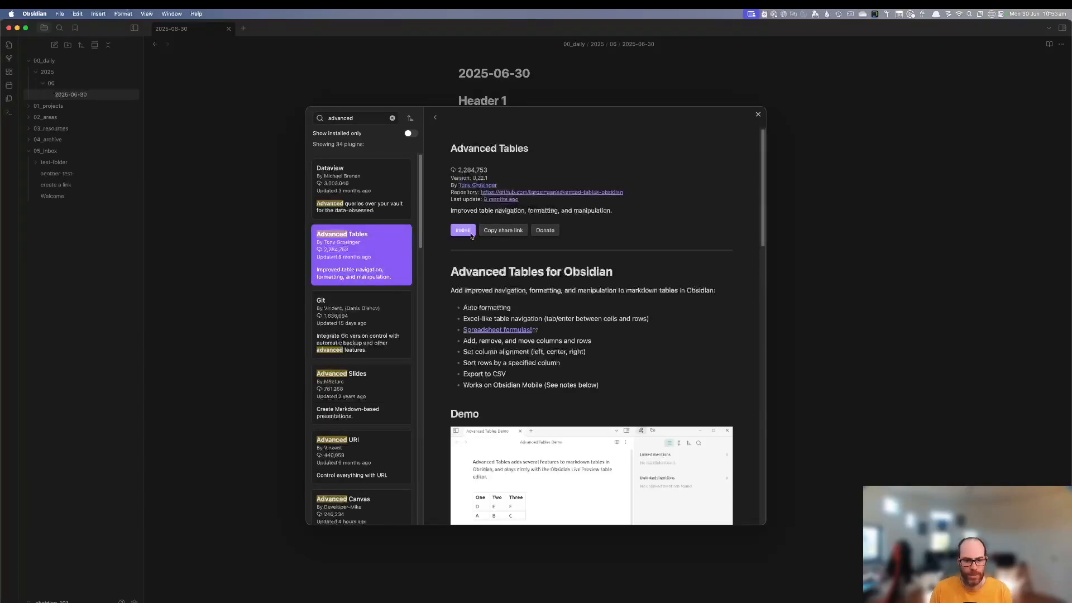
left_click(465, 233)
left_click(399, 184)
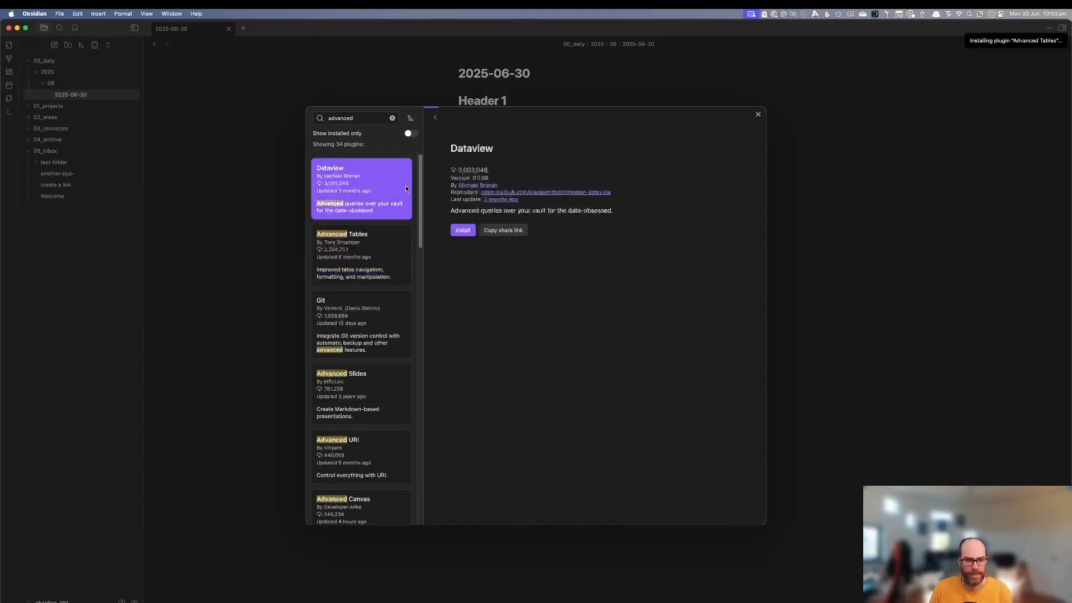
left_click(462, 231)
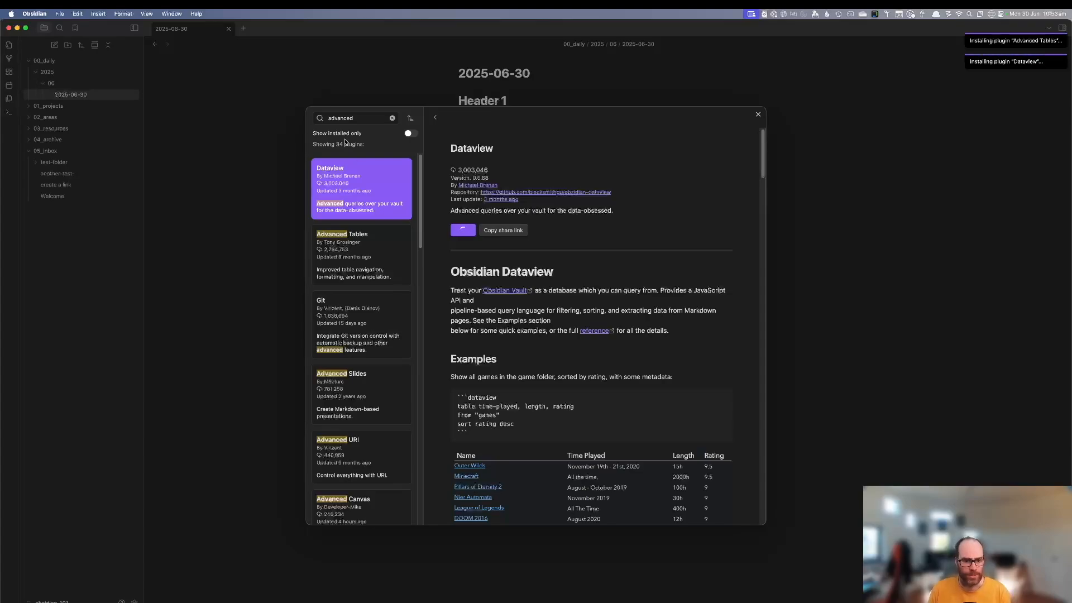
Search the community plugins for "exca" and install Excalidraw.
left_click(353, 119)
key("BackSpace")
key("BackSpace")
key("BackSpace")
key("BackSpace")
key("BackSpace")
key("BackSpace")
key("BackSpace")
key("BackSpace")
type("exca")
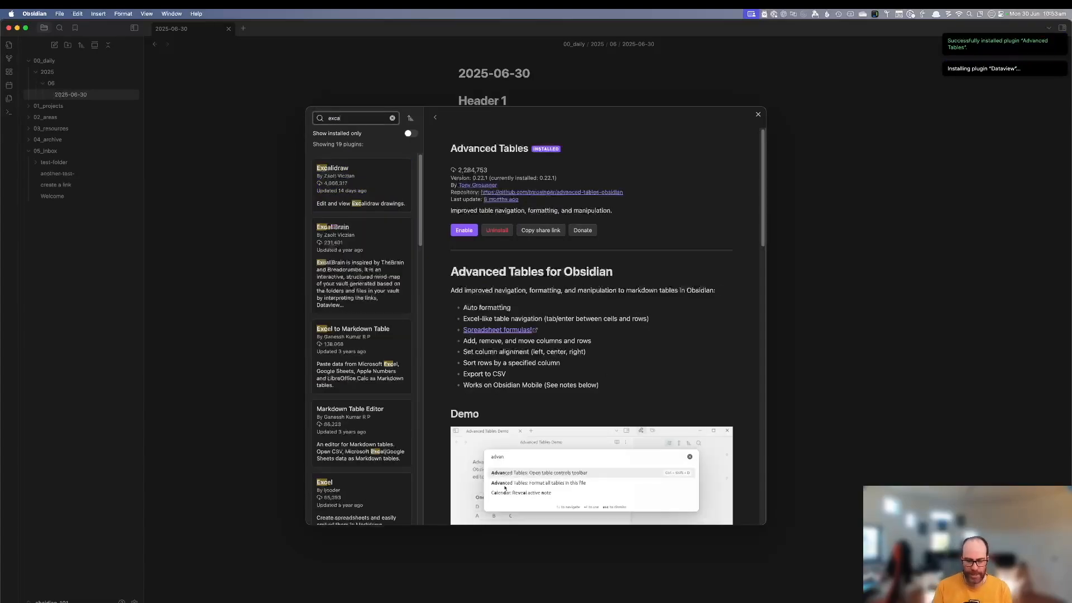
left_click(386, 189)
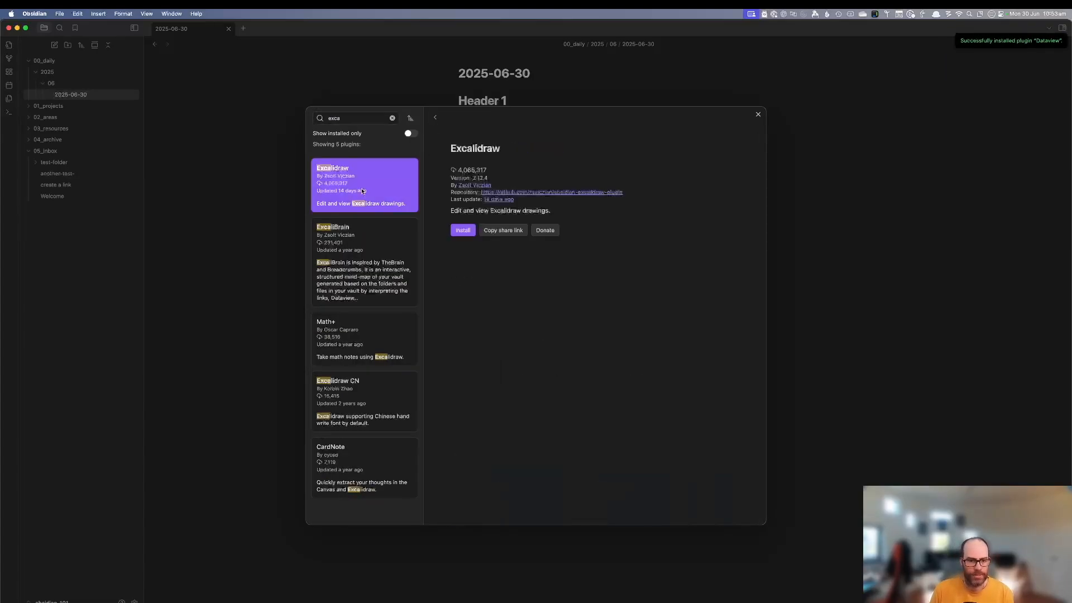
left_click(452, 231)
Search the community plugins for "qui" and install QuickAdd.
left_click(353, 119)
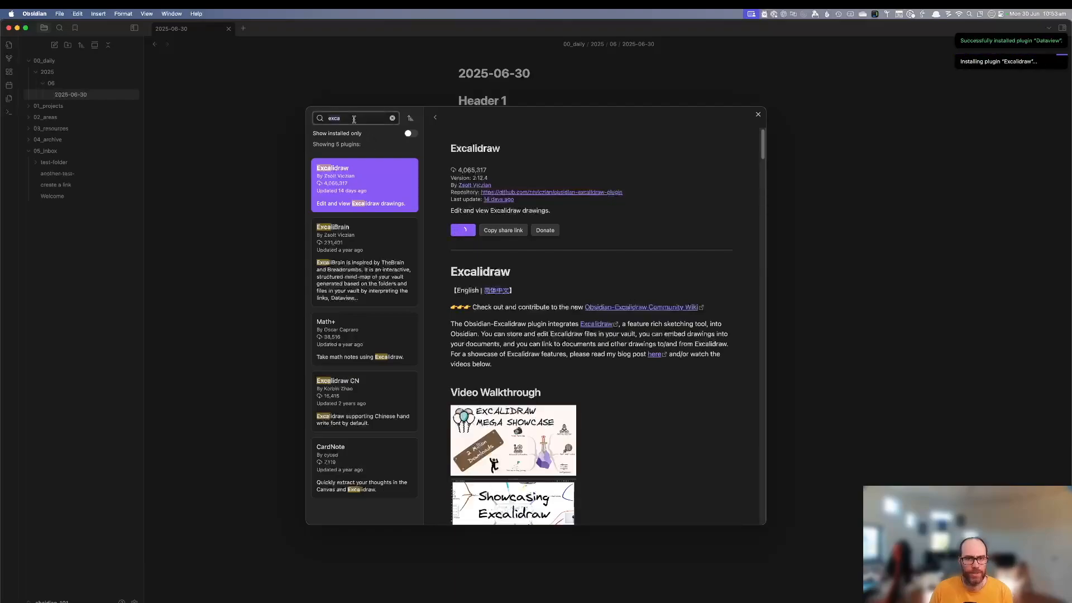
type("quick")
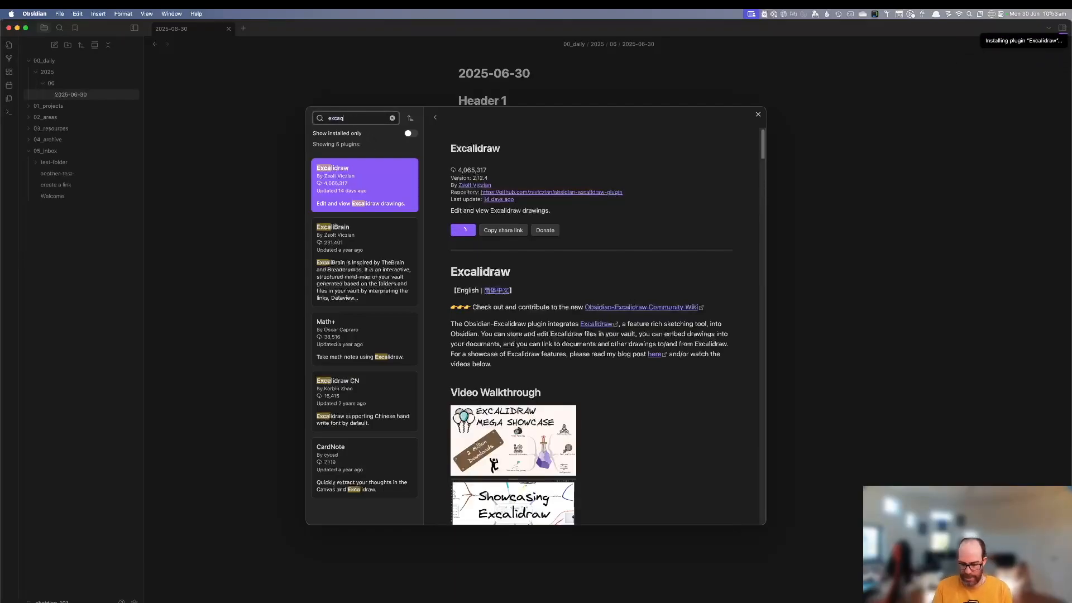
key("BackSpace")
key("BackSpace")
key("BackSpace")
key("BackSpace")
key("BackSpace")
key("BackSpace")
key("BackSpace")
key("BackSpace")
key("BackSpace")
type("qcic")
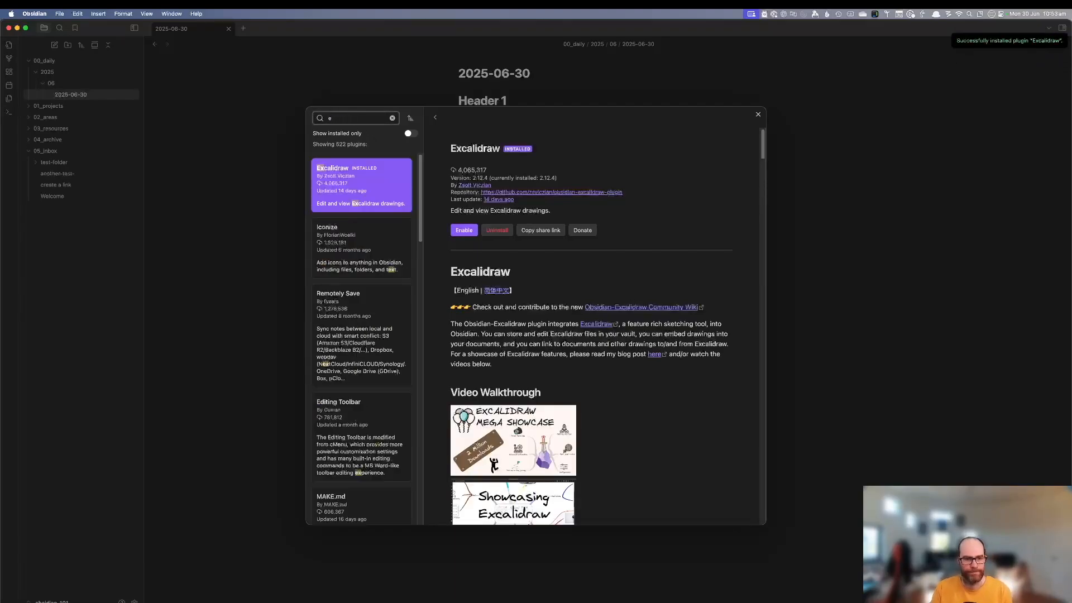
key("BackSpace")
key("BackSpace")
key("BackSpace")
type("ui")
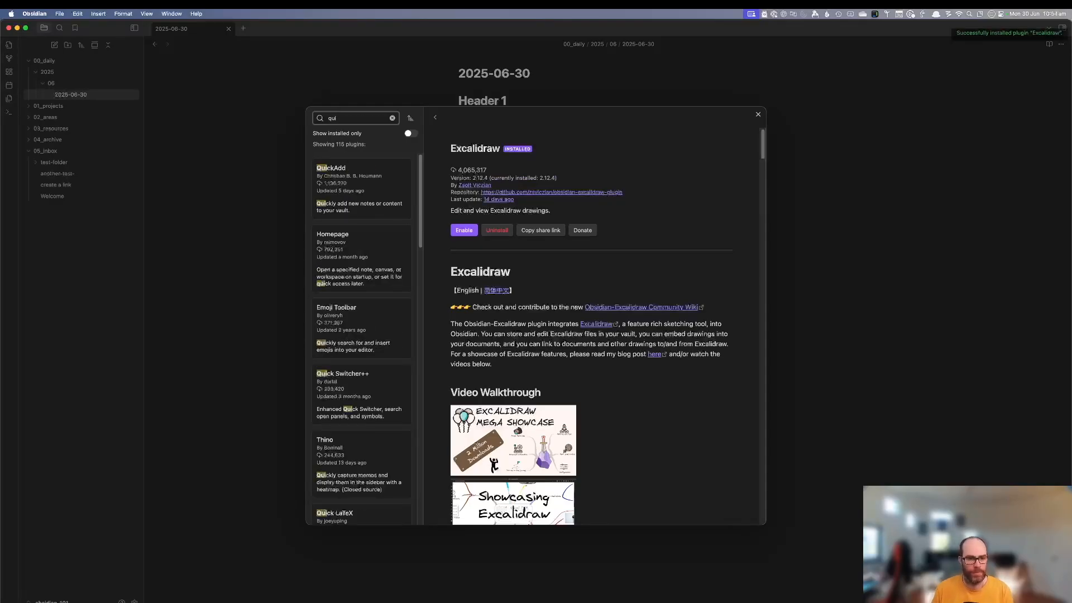
left_click(338, 175)
left_click(463, 230)
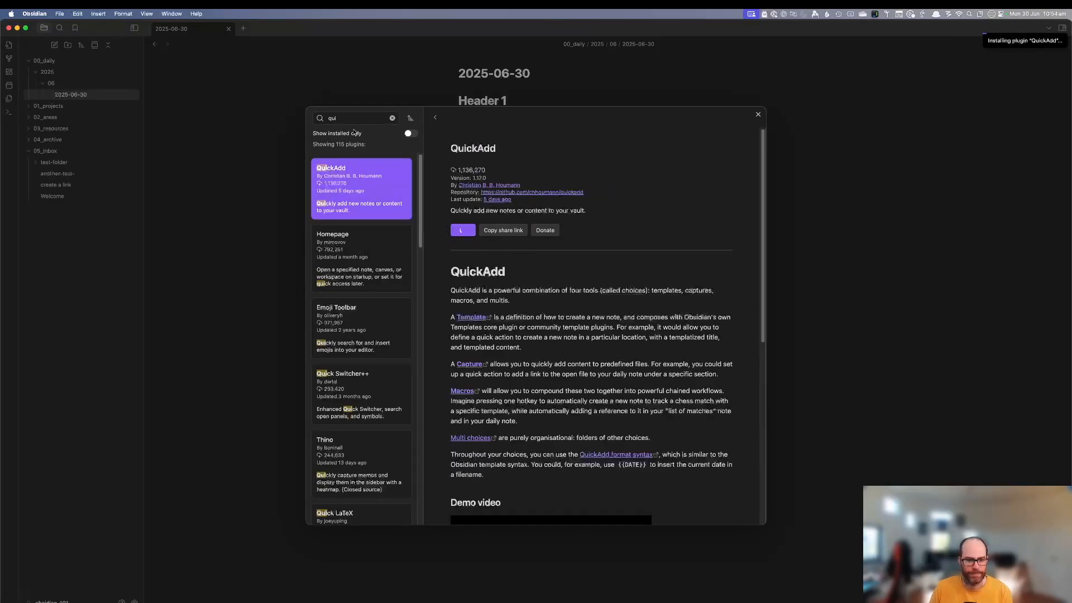
Search the community plugins for "templa" and install Templater.
left_click(344, 118)
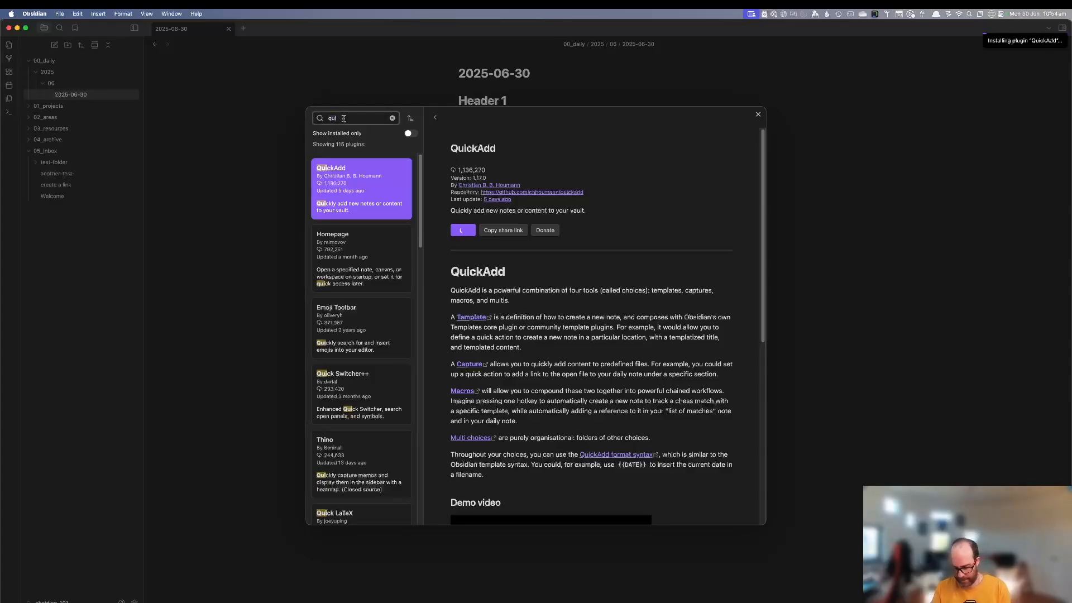
key("BackSpace")
key("BackSpace")
key("BackSpace")
type("templa")
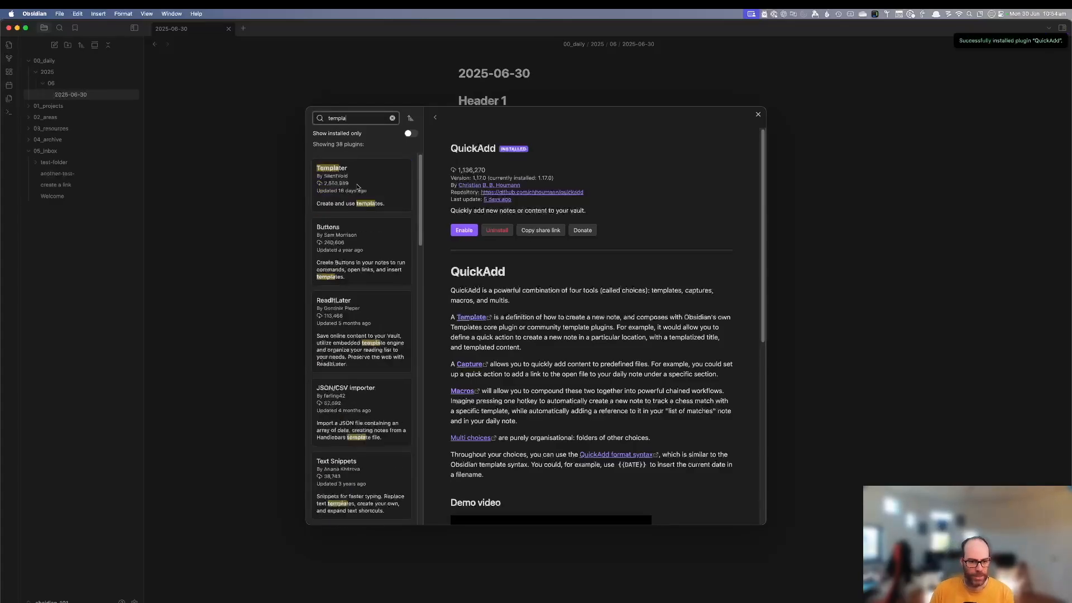
left_click(360, 179)
left_click(454, 233)
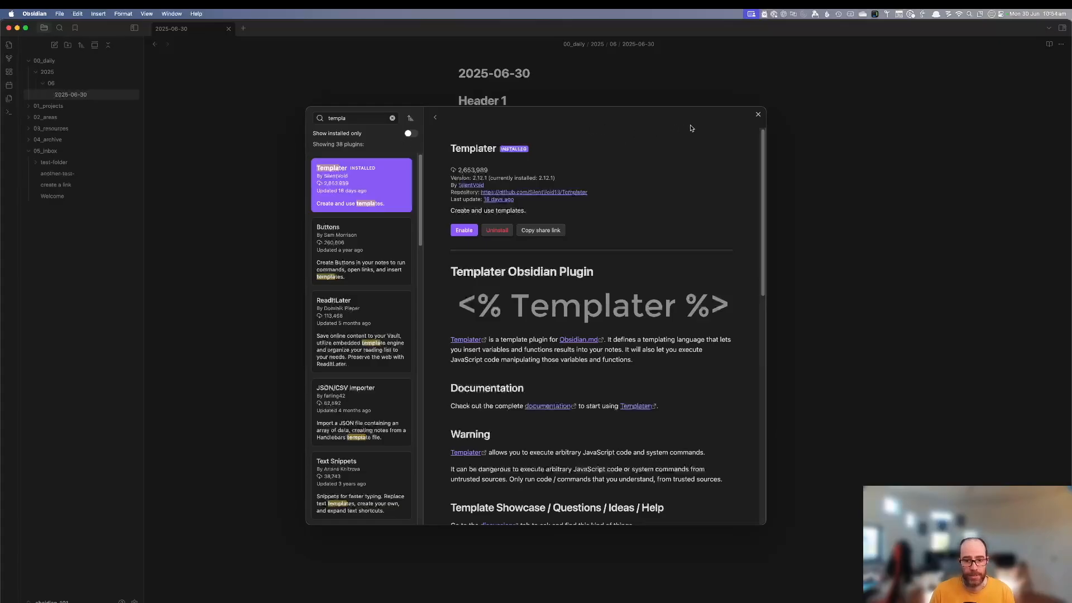
Close the plugin browser and enable Advanced Tables, Dataview, Excalidraw, QuickAdd and Templater.
left_click(435, 117)
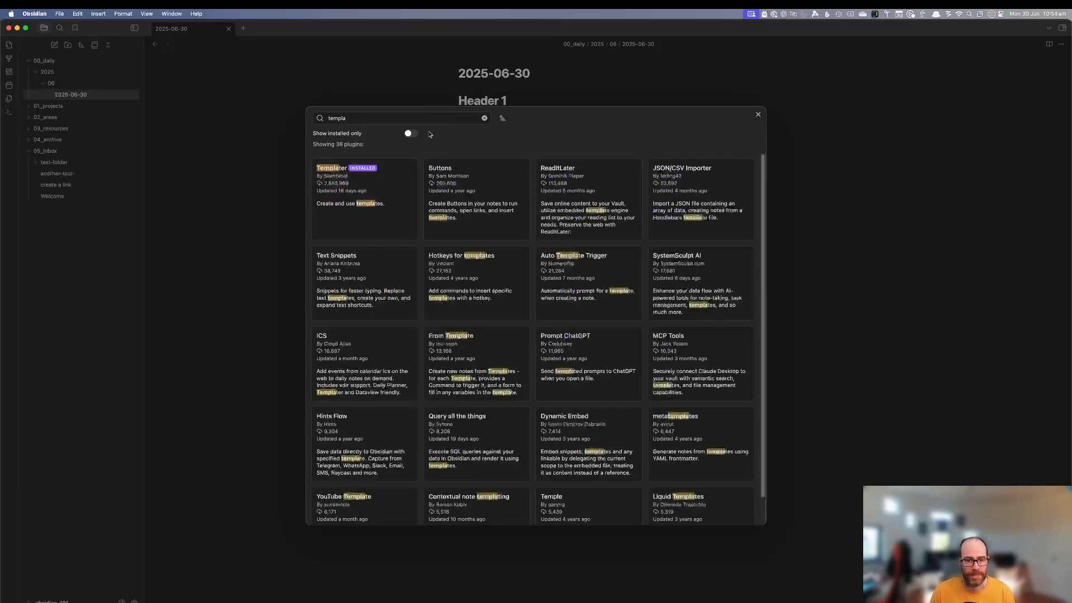
left_click(484, 118)
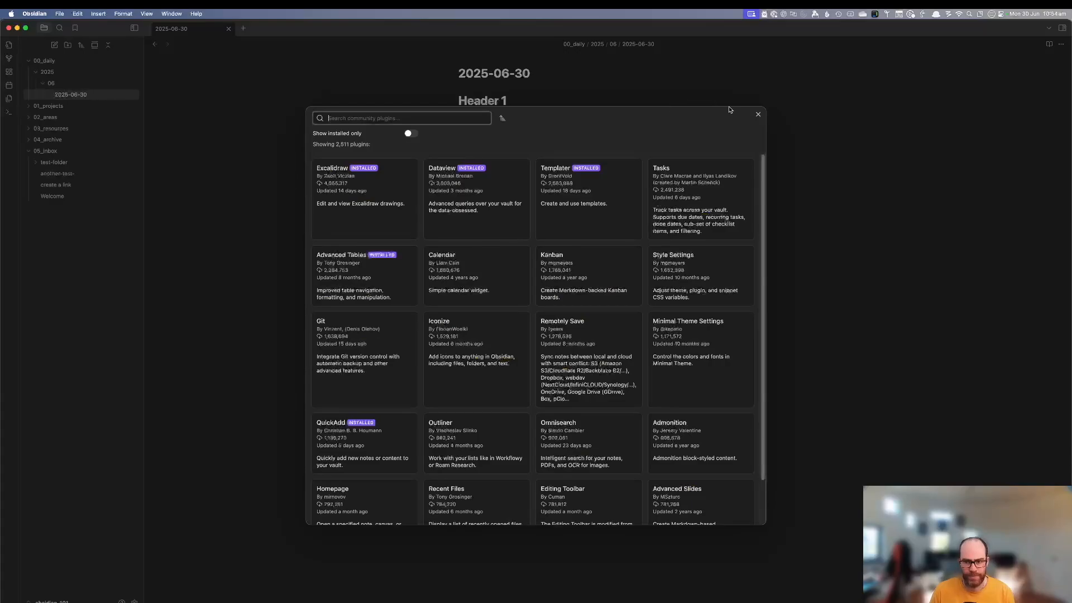
left_click(757, 113)
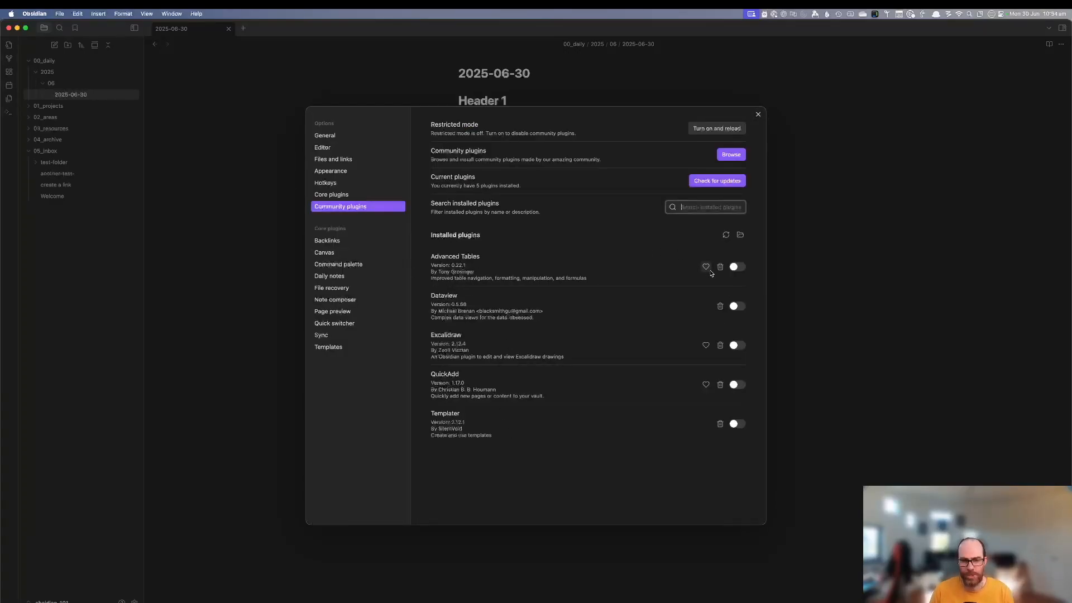
left_click(736, 267)
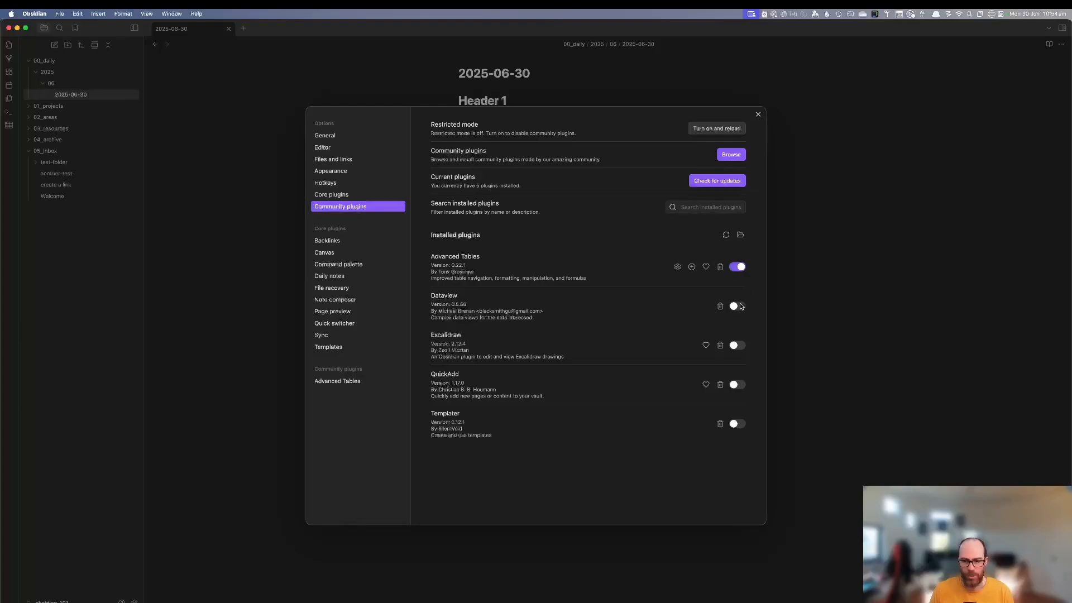
left_click(739, 307)
left_click(737, 345)
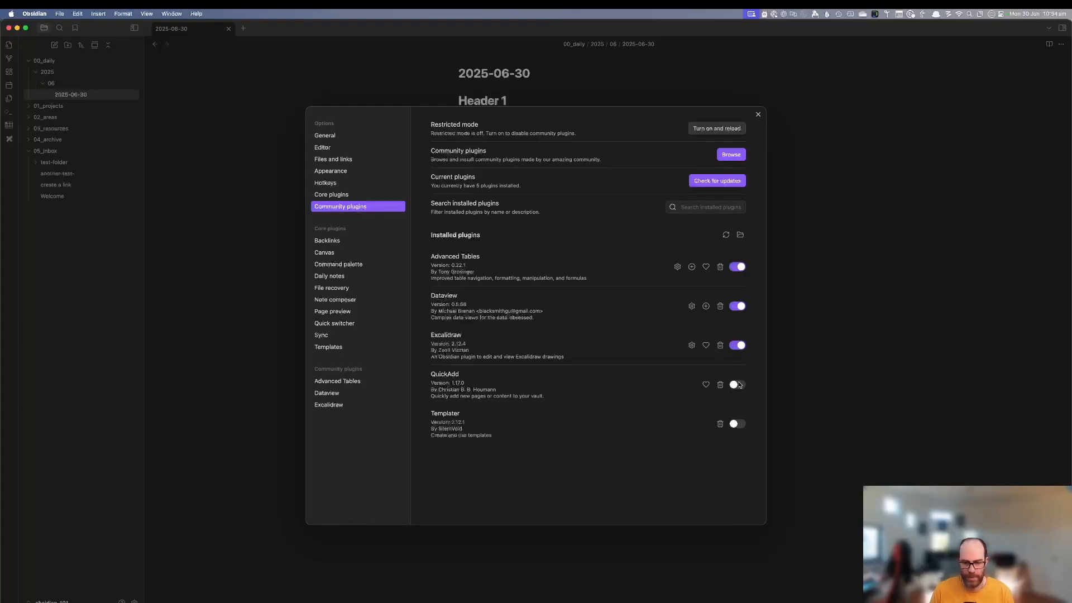
left_click(738, 385)
left_click(737, 424)
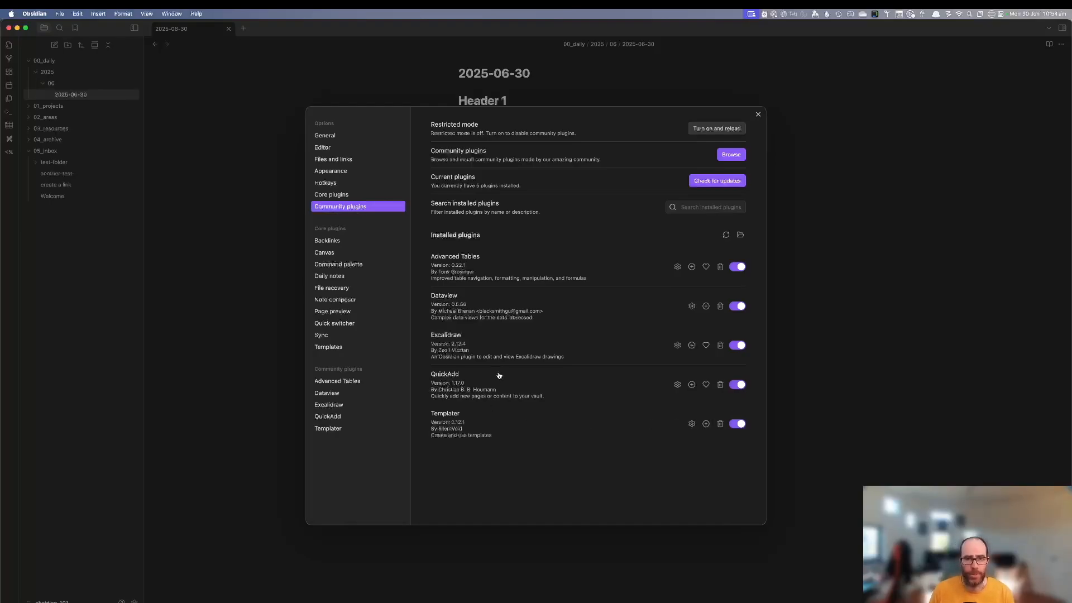
Open the QuickAdd settings, check the folders offered for the Template Folder Path, and close the settings.
left_click(677, 385)
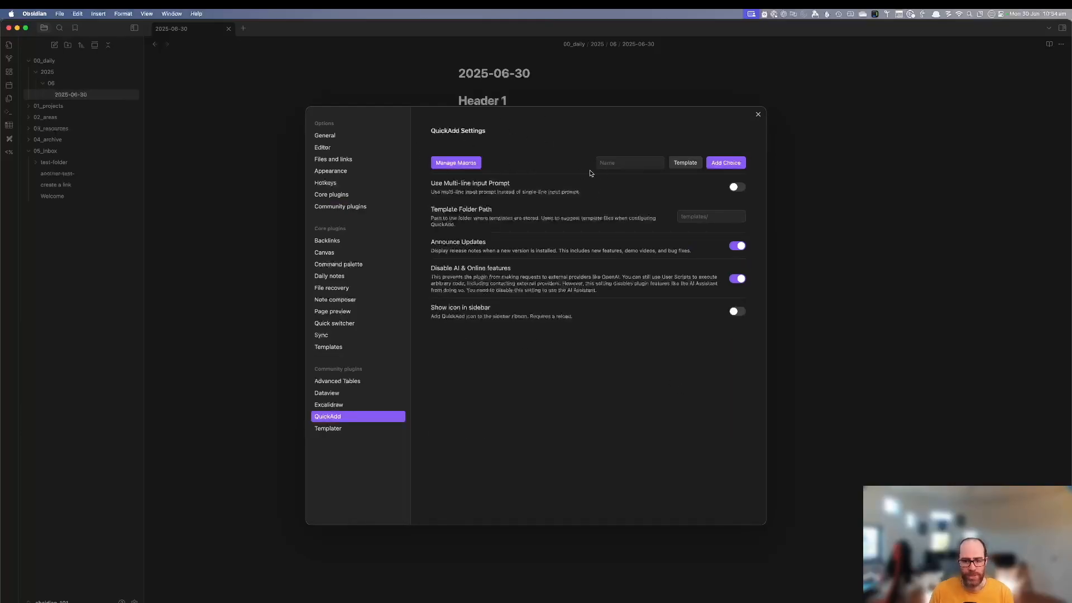
left_click(707, 217)
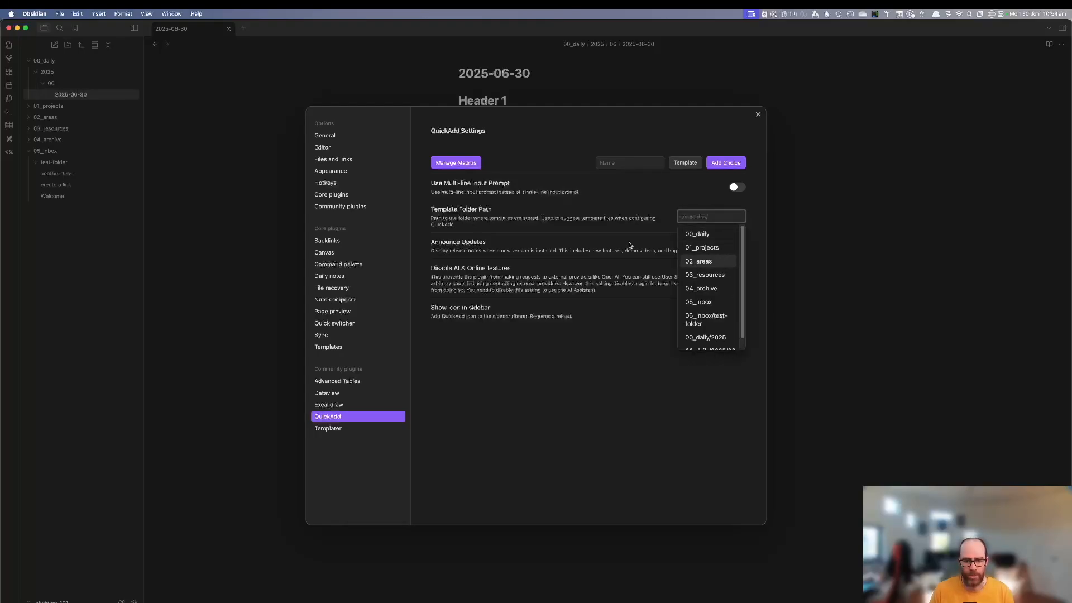
left_click(269, 177)
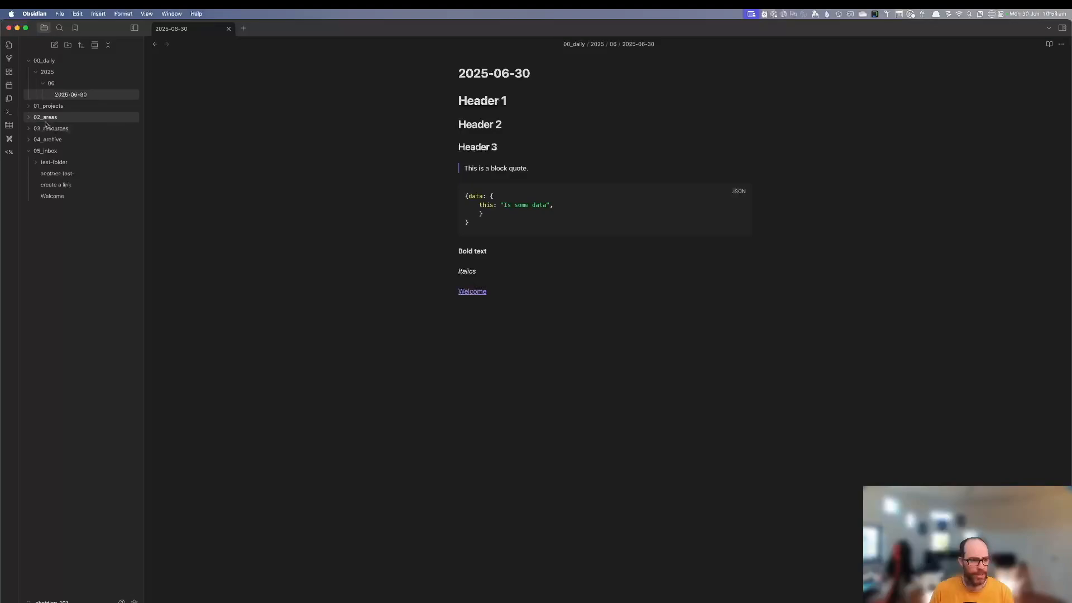
Create a new folder named "obsidian" inside the 03_resources folder.
right_click(62, 132)
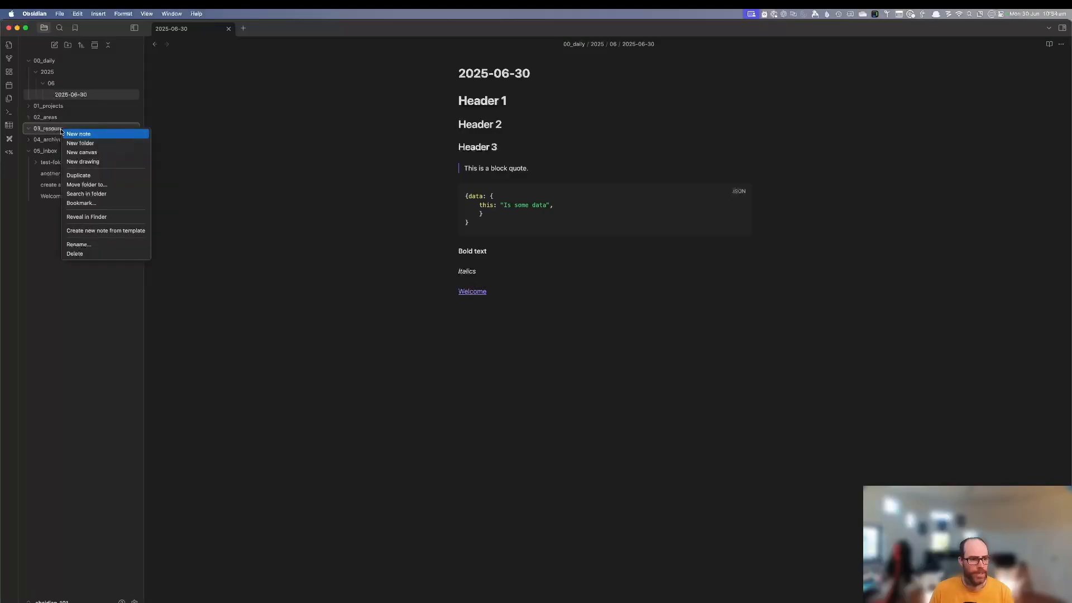
left_click(95, 151)
type("0")
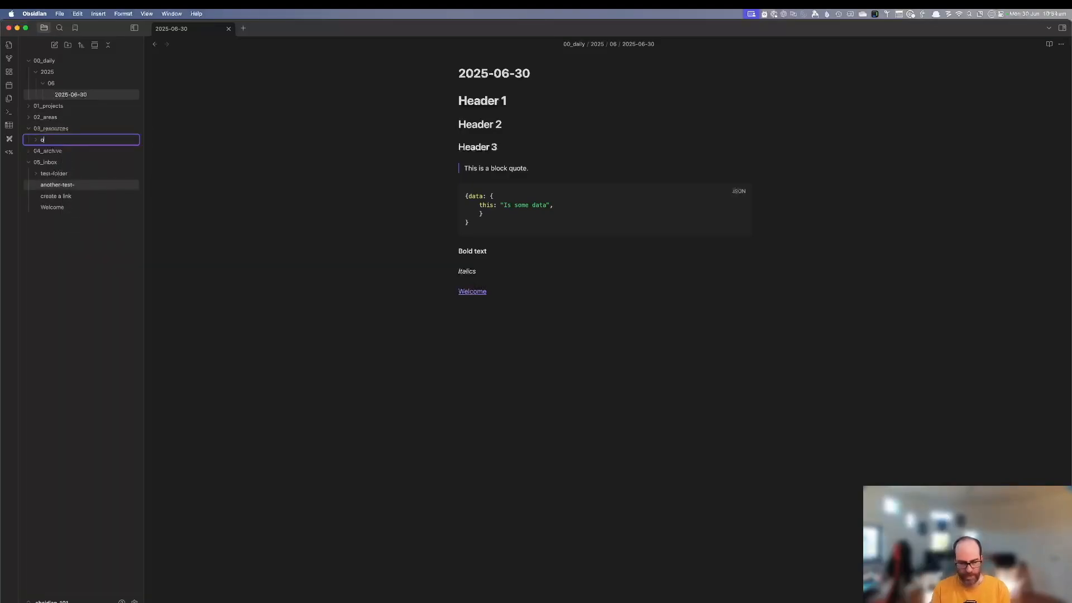
type("bsidian")
key("Return")
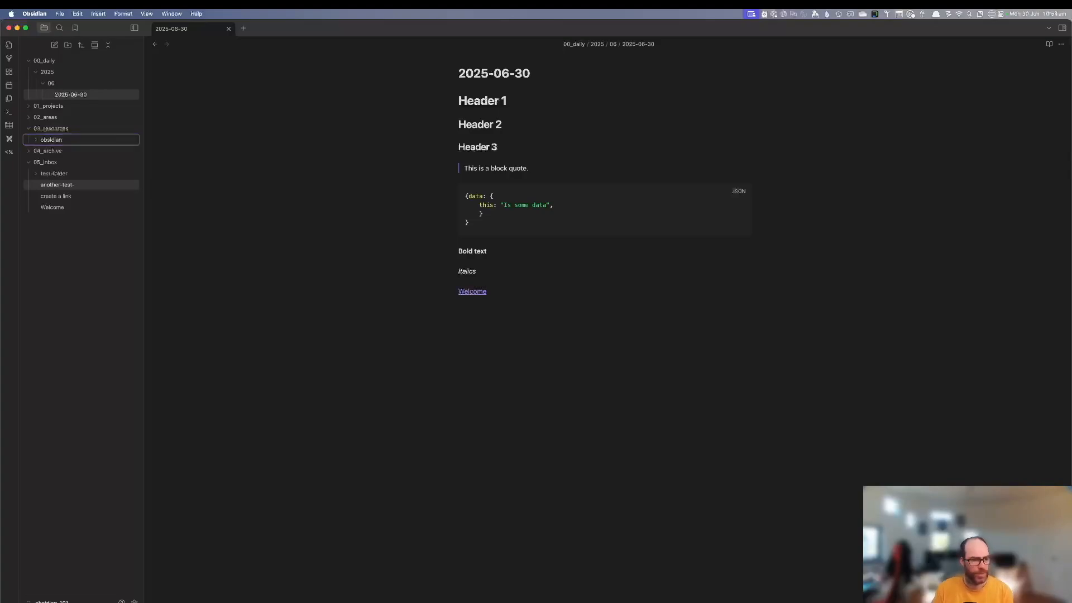
Create a folder named "templates" and move it into the obsidian folder under 03_resources.
left_click(70, 46)
type("tem")
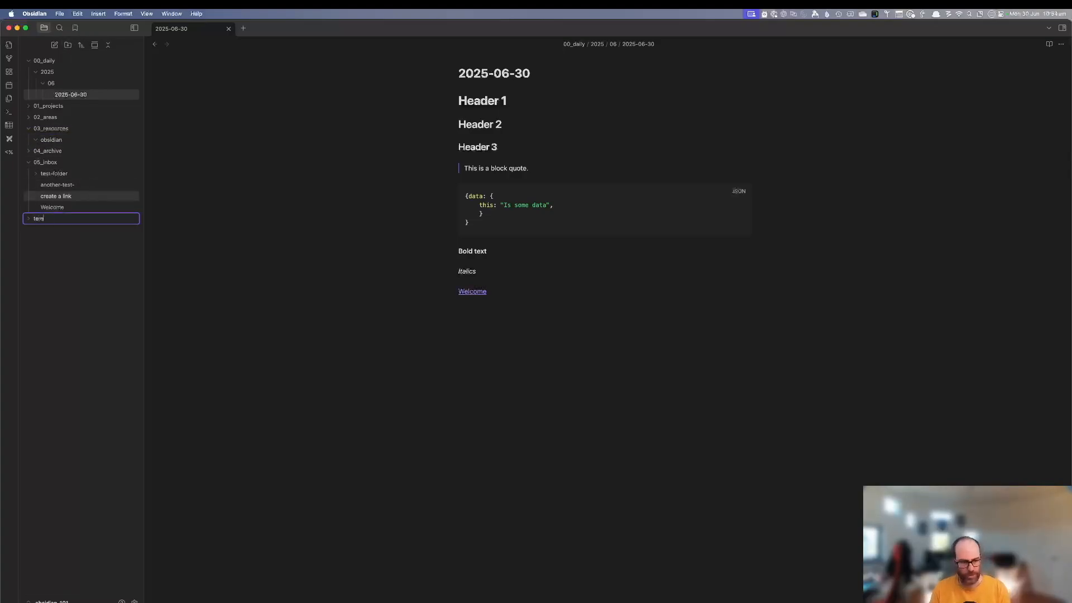
type("plat")
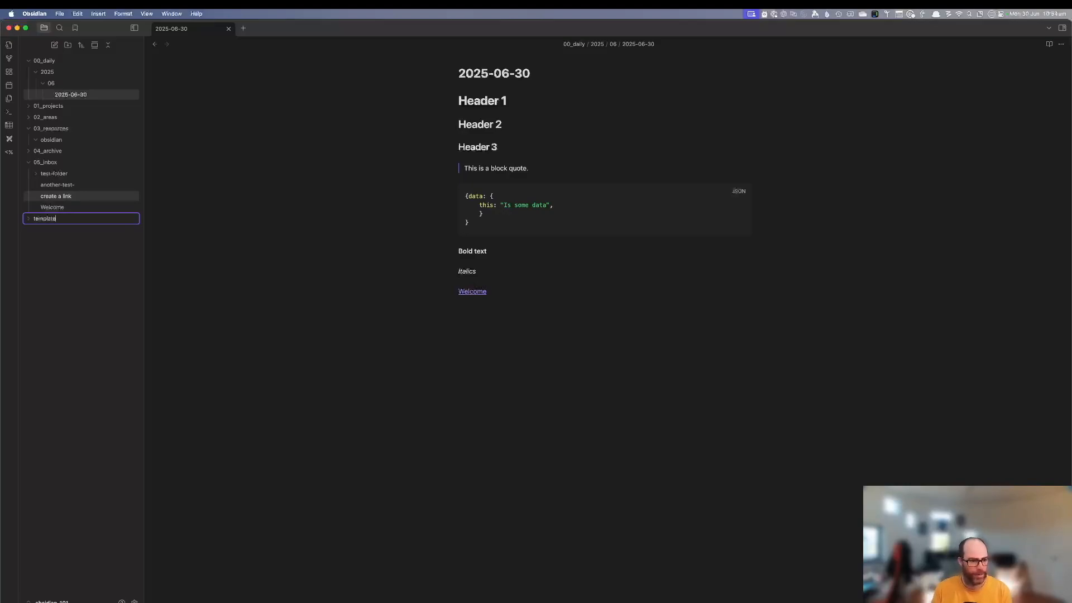
type("es")
key("Return")
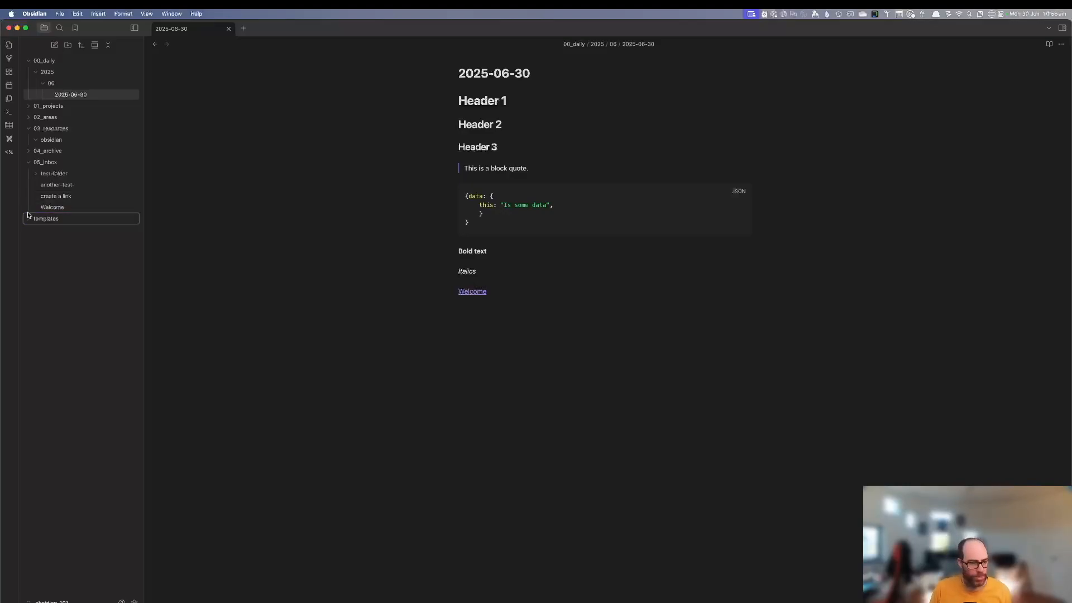
left_click_drag(27, 215, 61, 146)
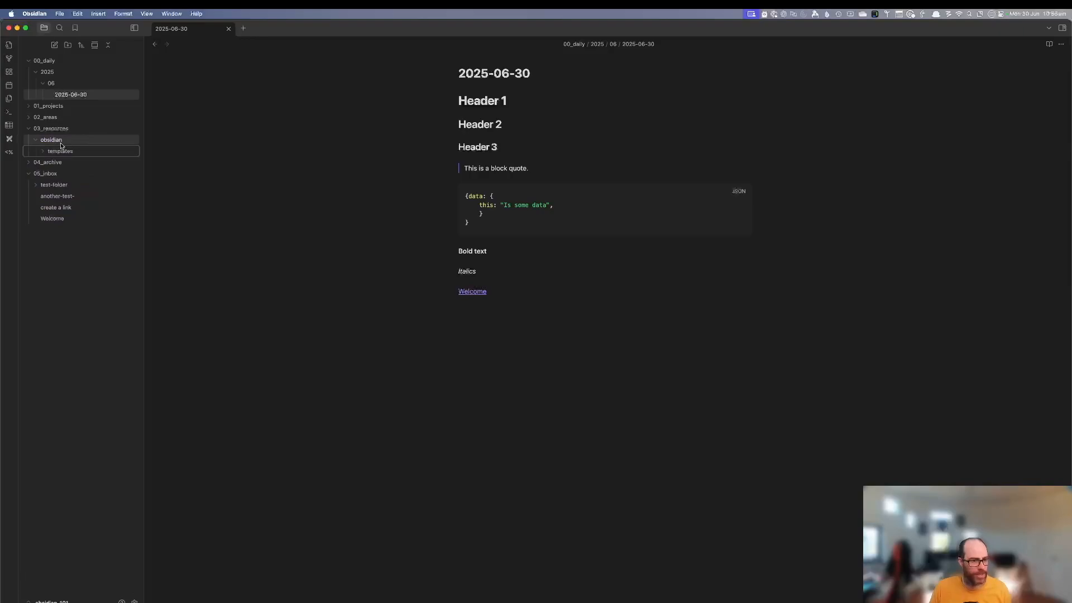
left_click(63, 150)
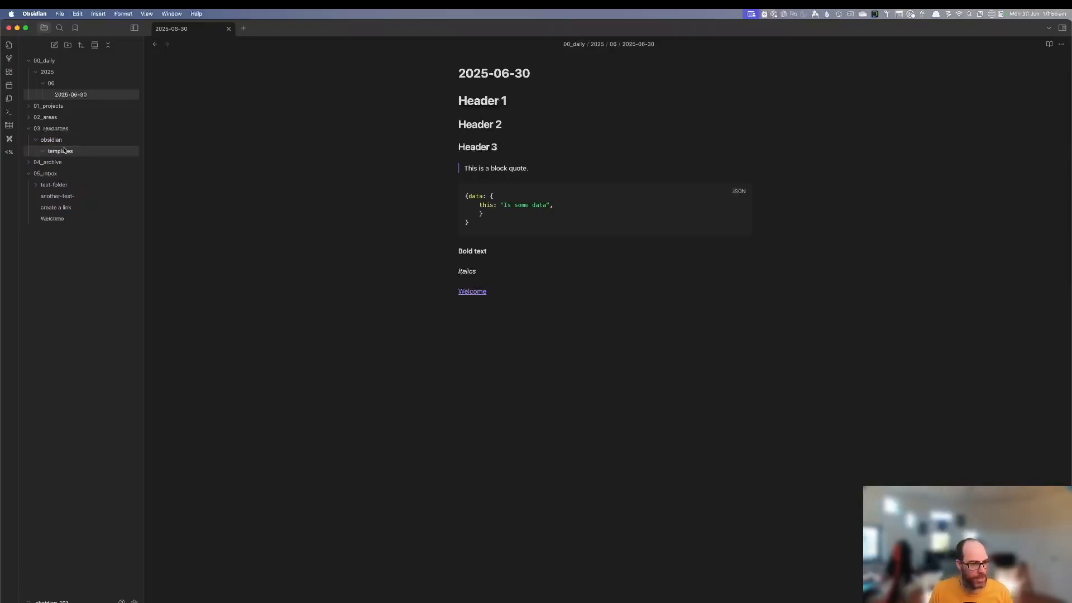
Set QuickAdd's Template Folder Path to 03_resources/obsidian/templates.
left_click(135, 601)
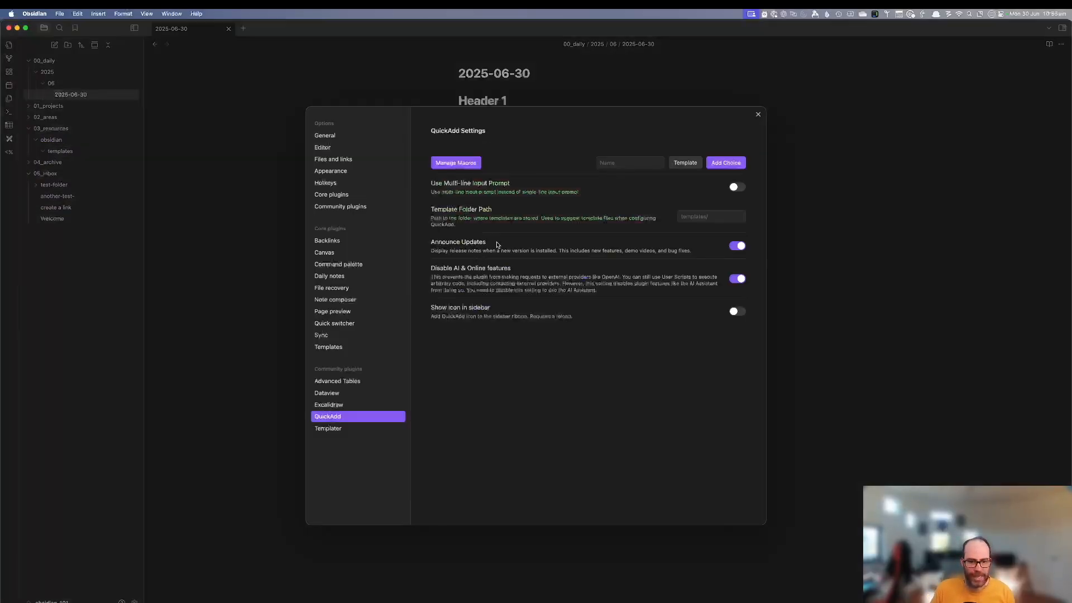
left_click(693, 217)
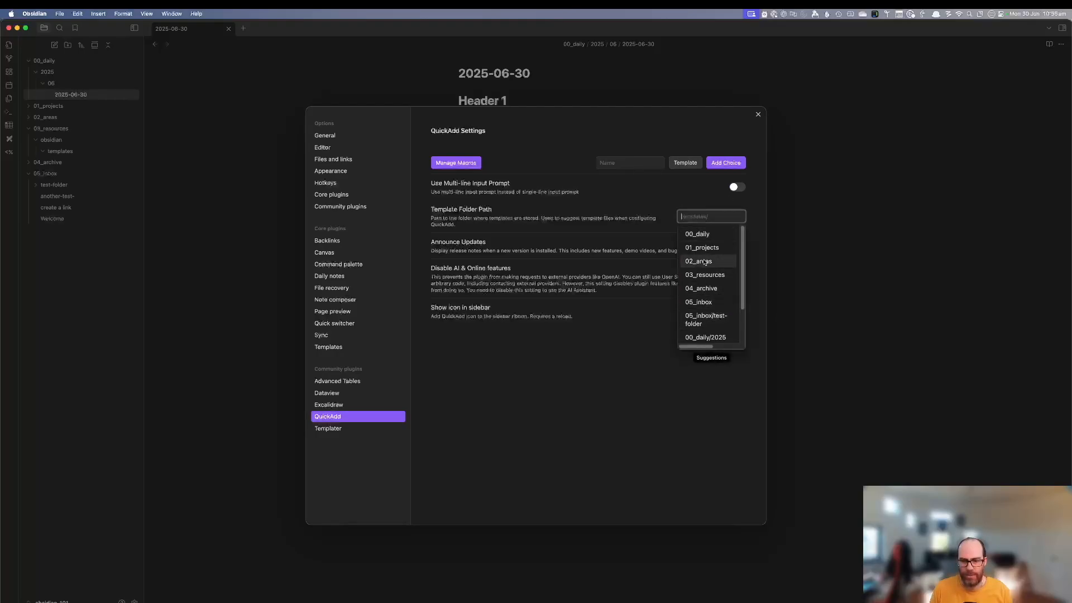
type("templ")
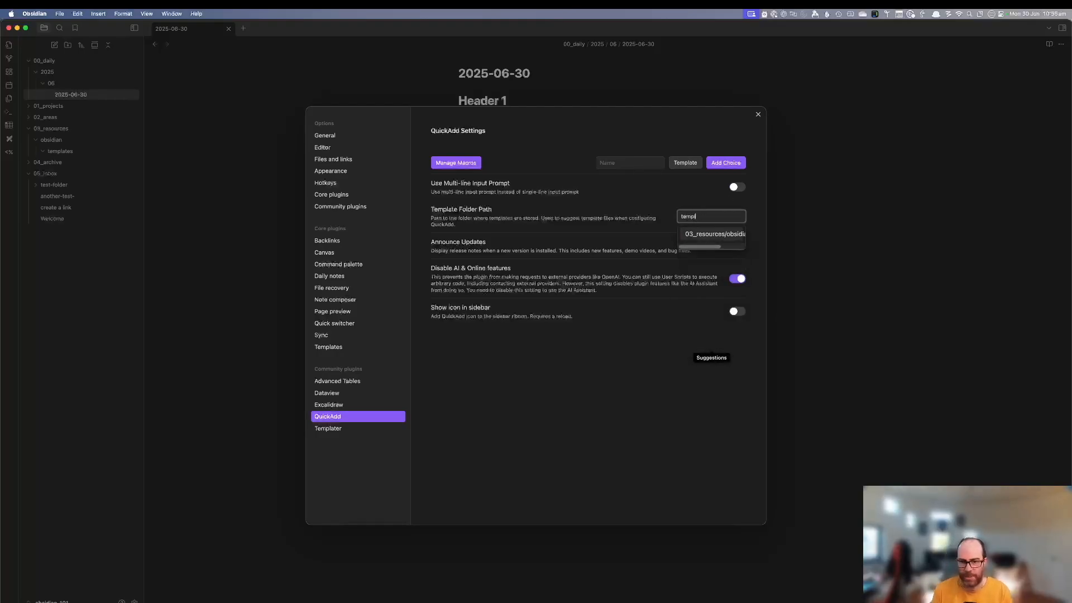
scroll(724, 245, "right", 2)
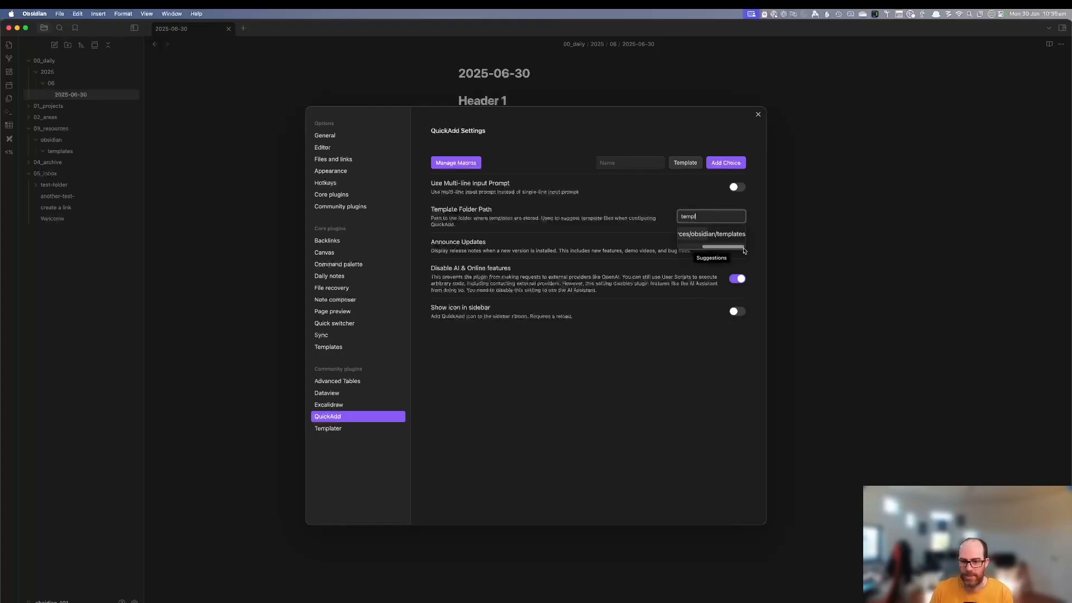
scroll(720, 245, "left", 2)
left_click(707, 236)
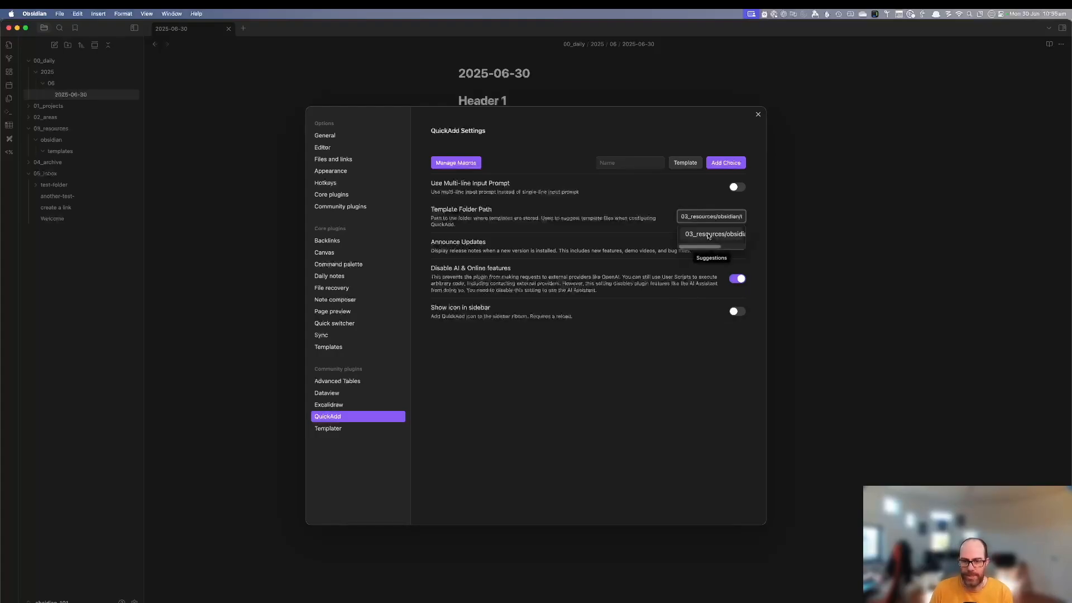
left_click(649, 254)
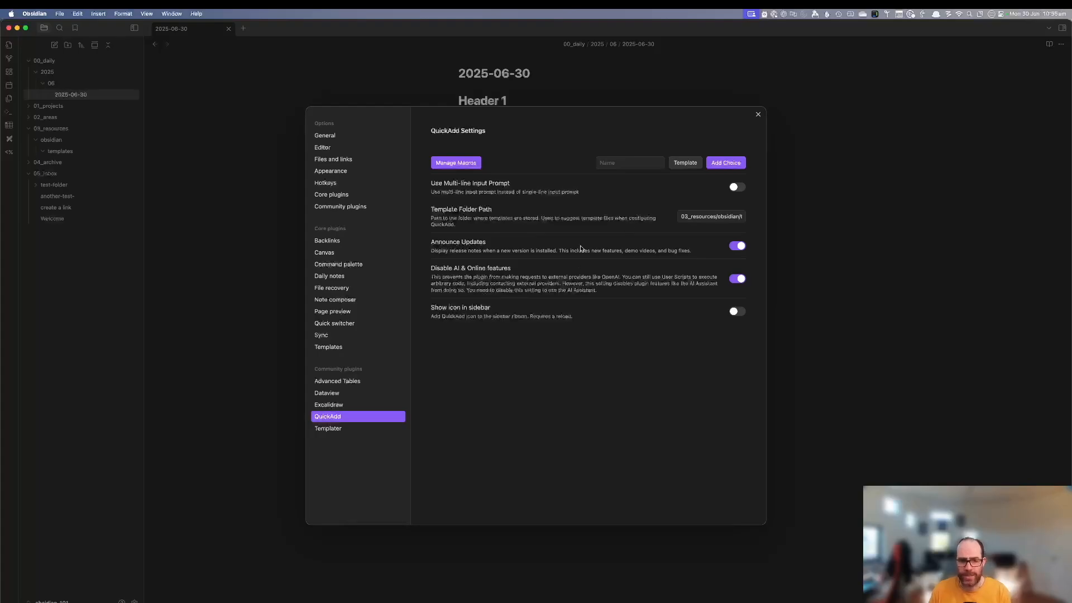
Add a QuickAdd choice of type Template named "Demo".
left_click(607, 162)
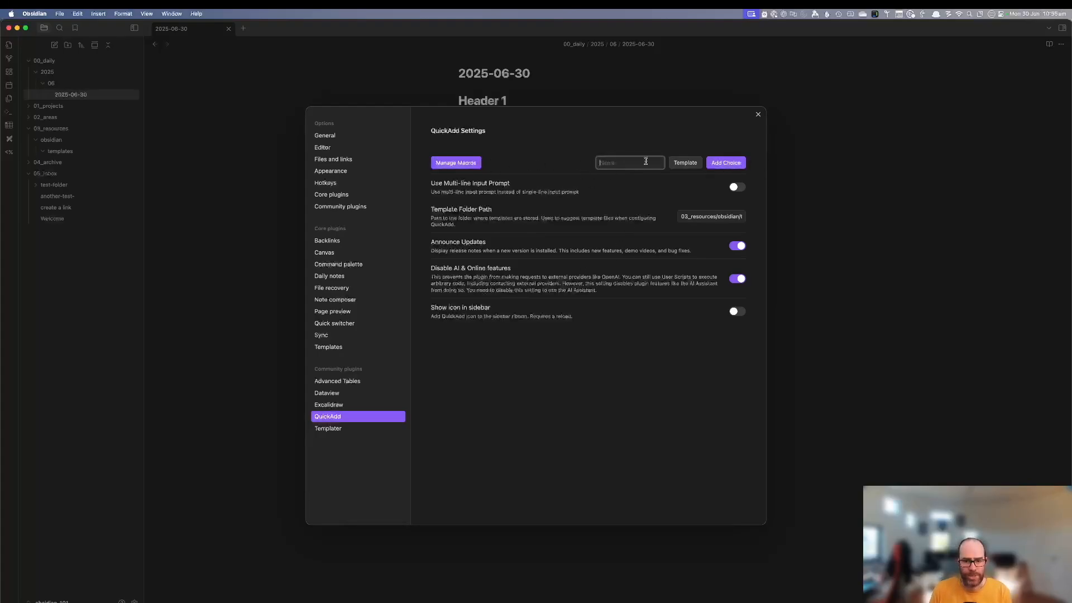
left_click(717, 164)
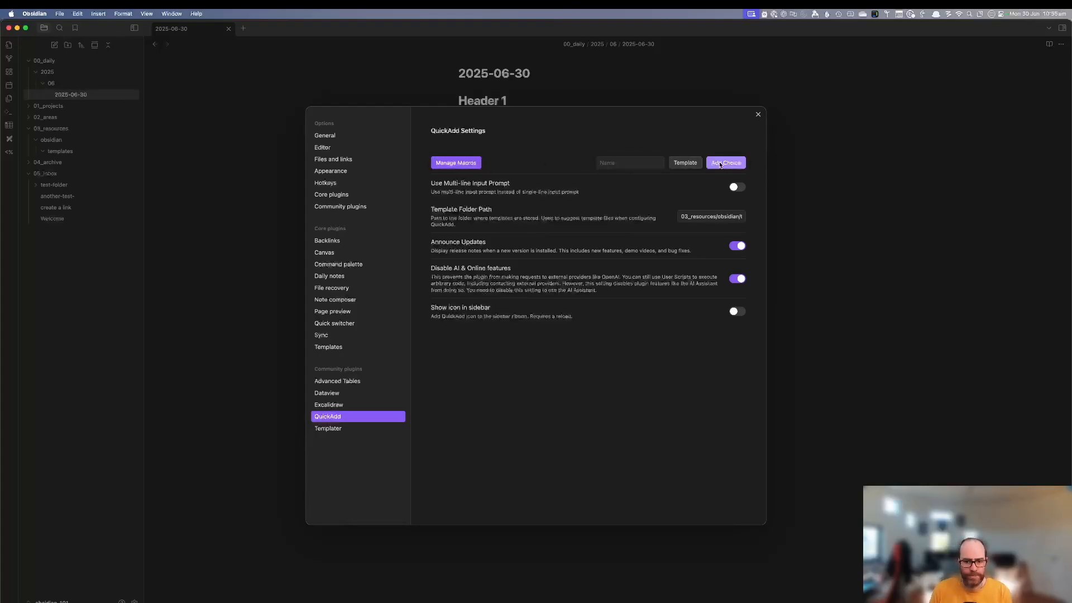
left_click(687, 164)
left_click(642, 165)
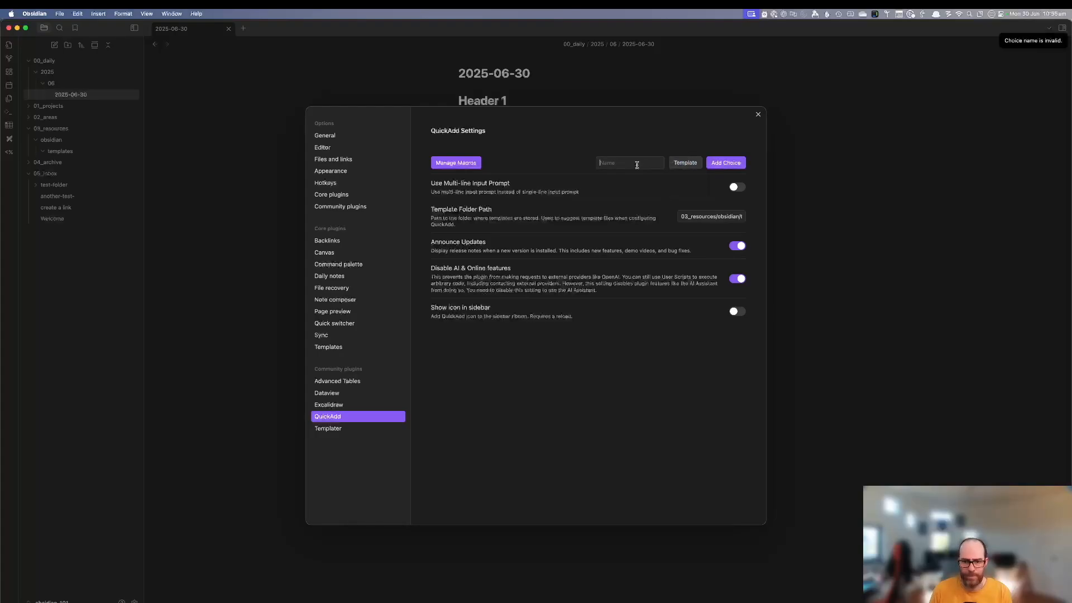
left_click(638, 164)
type("D")
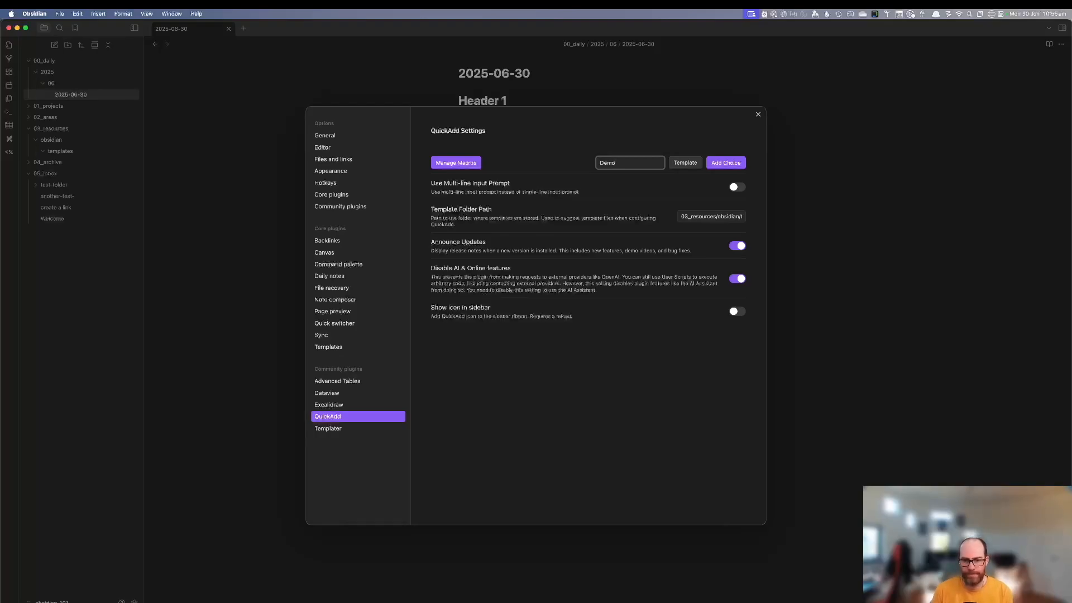
type("emo")
left_click(724, 163)
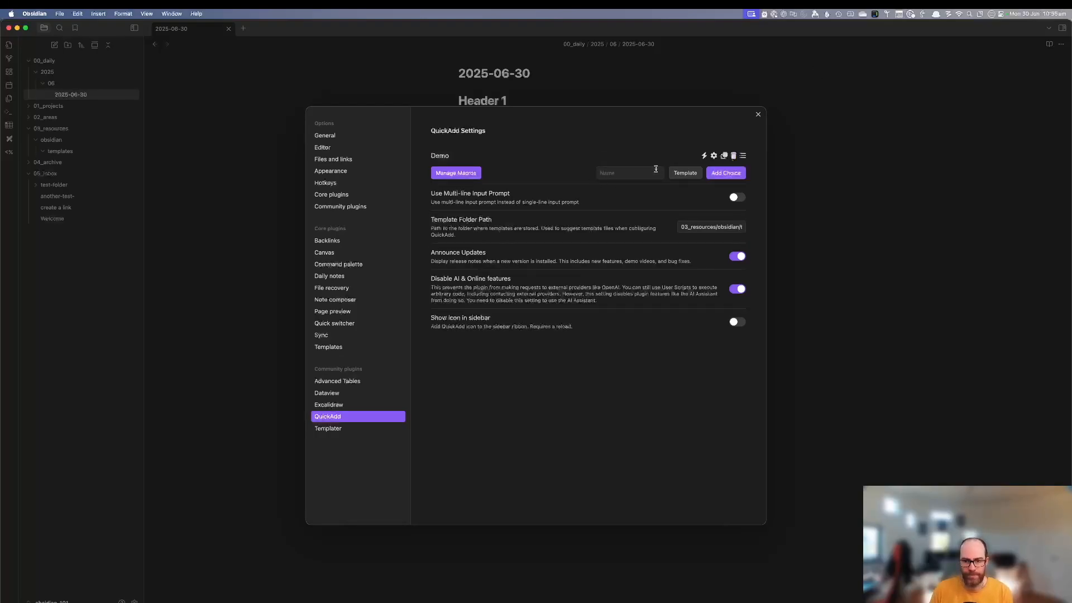
View the configuration options of the Demo choice, then close it and the settings.
left_click(714, 156)
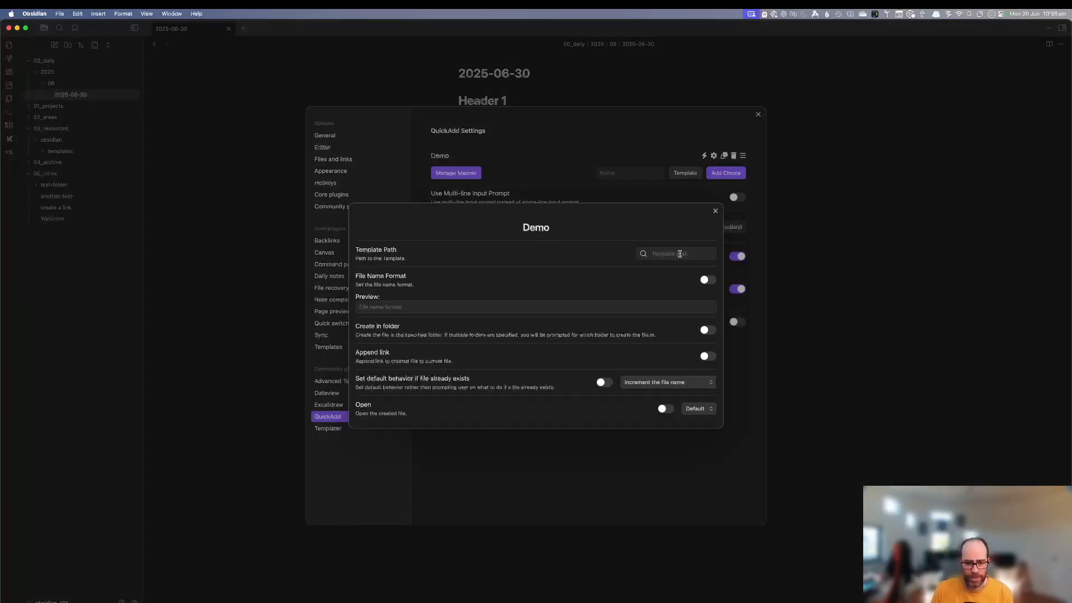
left_click(715, 210)
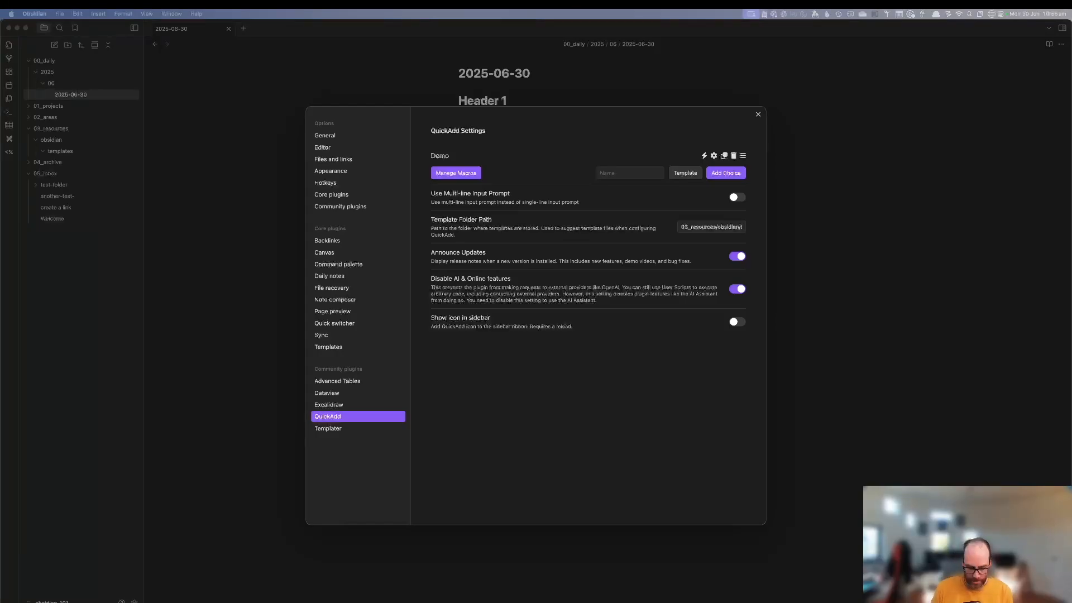
left_click(237, 178)
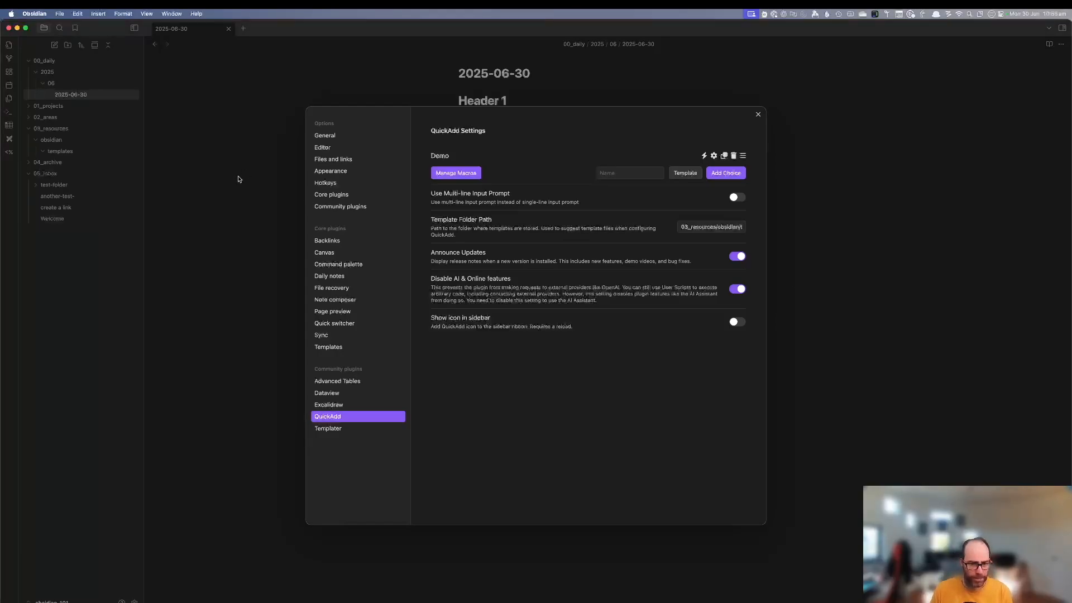
left_click(758, 114)
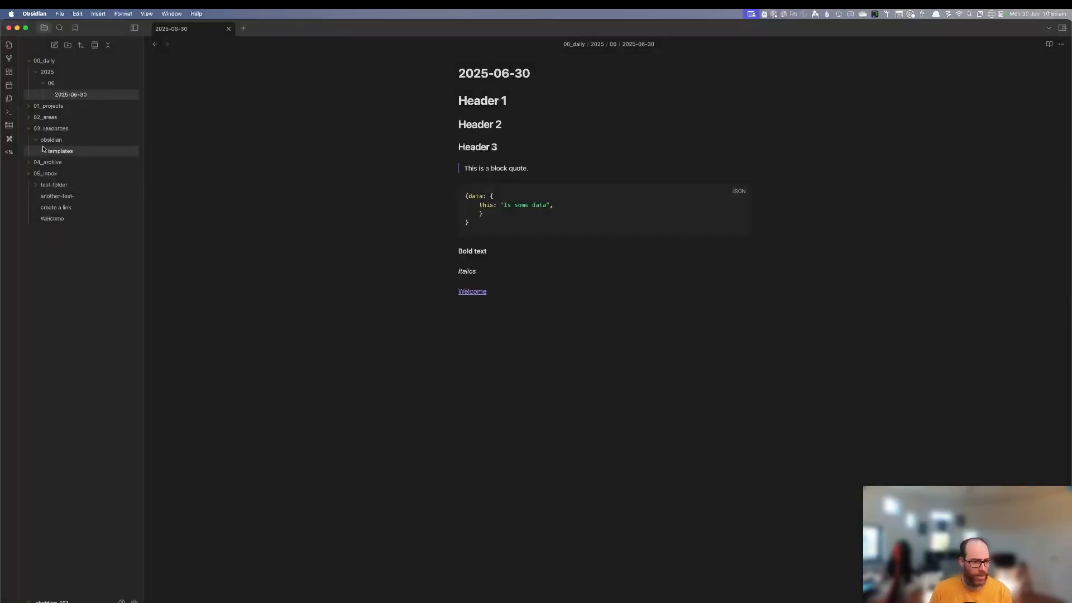
Create a new note and move it into the templates folder under 03_resources/obsidian.
left_click(59, 151)
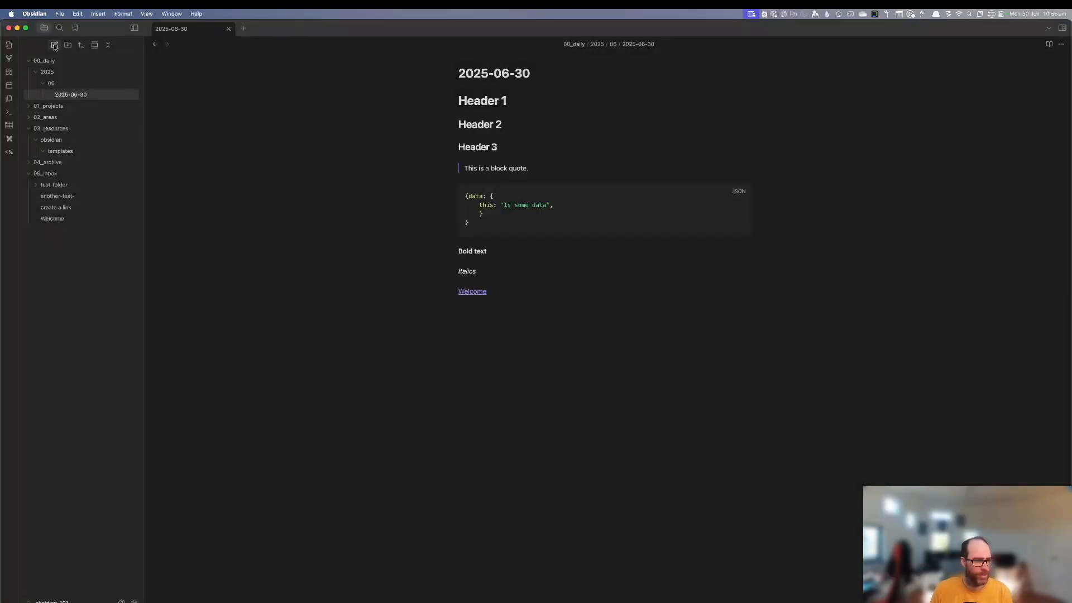
left_click(54, 44)
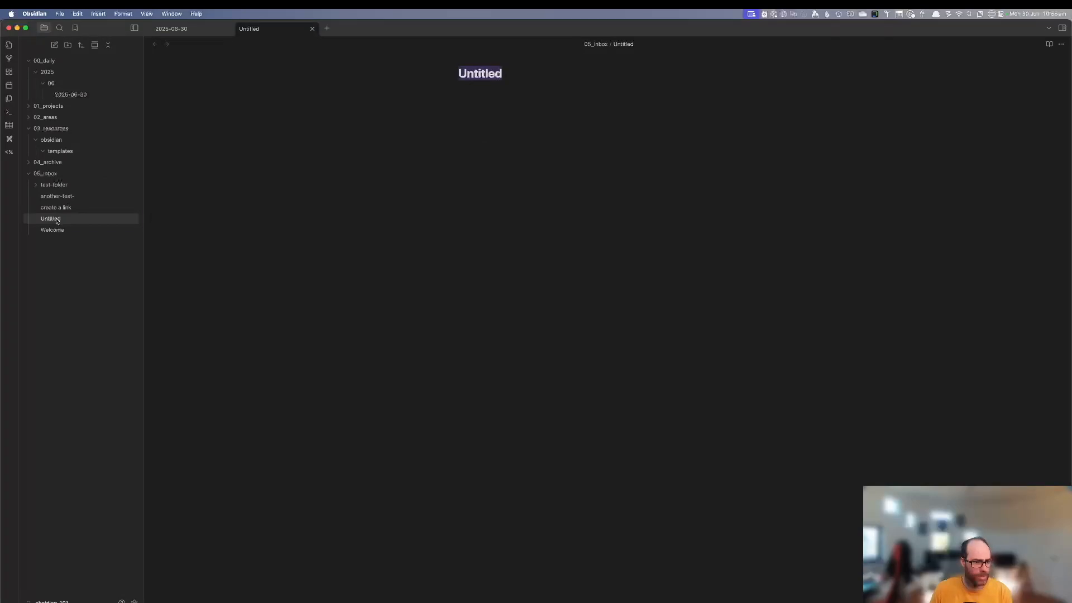
left_click_drag(59, 221, 73, 151)
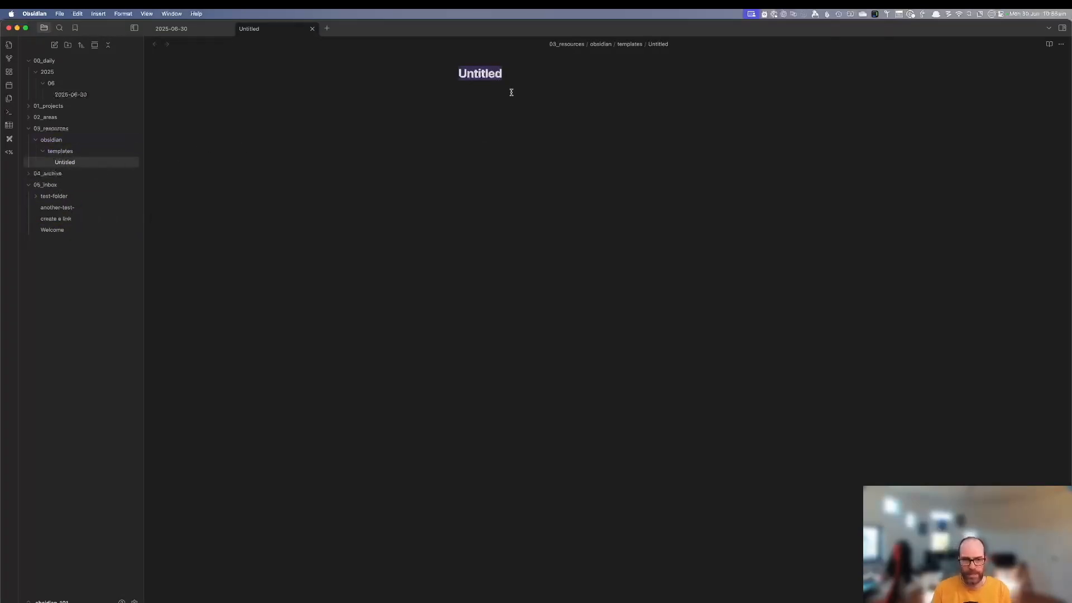
Title the note demo-template and insert a Templater moment heading formatted "dddd, MMMM DD, YYYY" plus tp.date.now links with day offsets -1 and 1.
left_click(503, 70)
key("super+a")
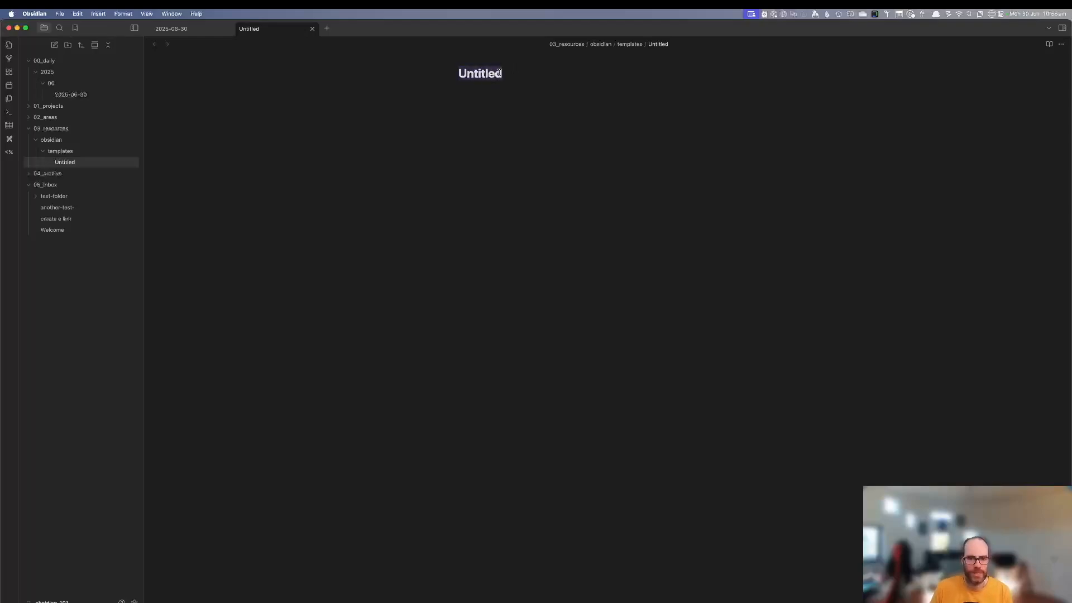
type("demo-template")
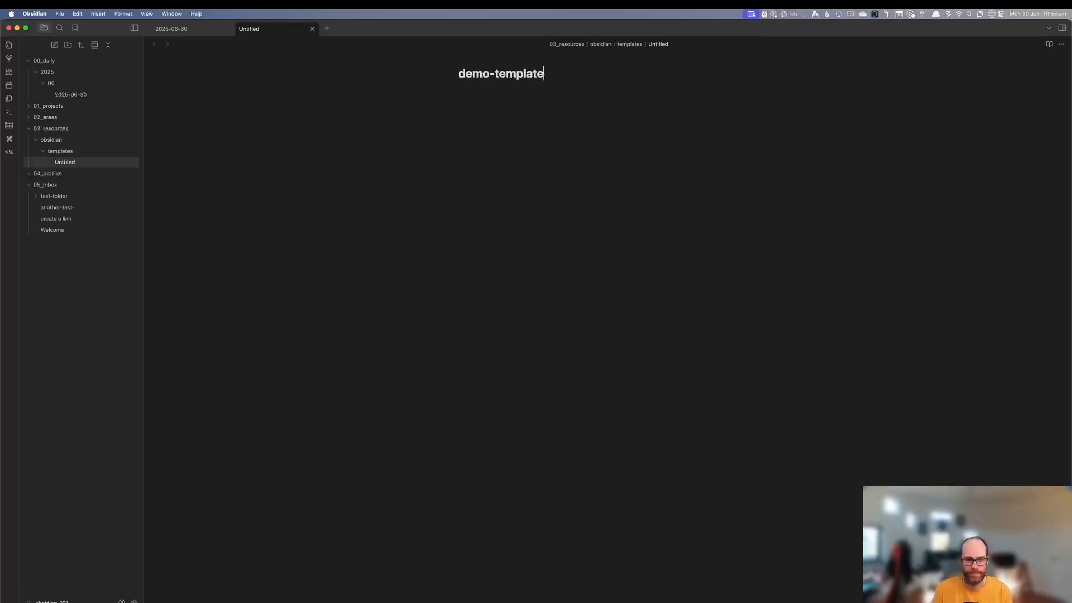
key("Return")
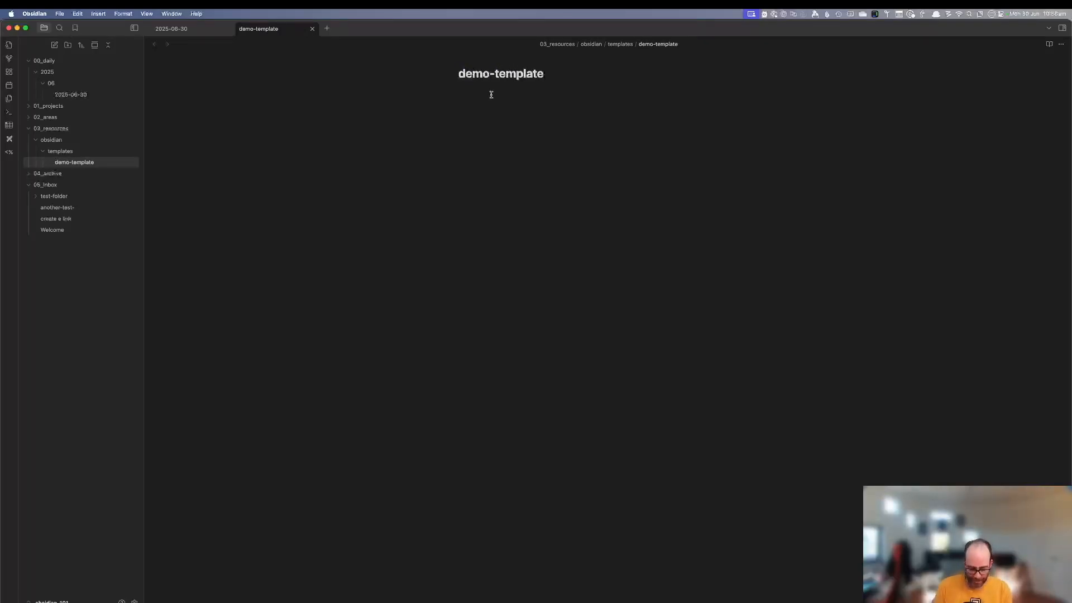
type("<% moment(tp.file.title, 'YYYY-MM-DD').format(\"dddd, MMMM DD, YYYY\") %>  << <% tp.date.now(\"YYYY-MM-DD\", -1, tp.file.title, \"YYYY-MM-DD\") %> | <% tp.date.now(\"YYYY-MM-DD\", 1, tp.file.title, \"YYYY-MM-DD\") %> >>")
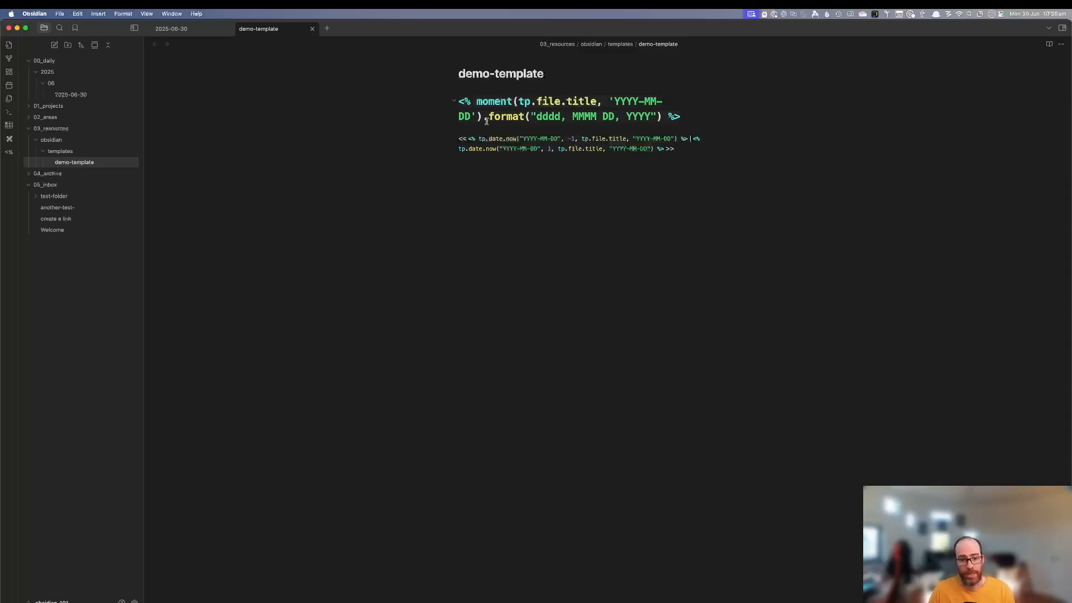
Examine the moment date heading and the tp.date.now previous-day and next-day links in the demo-template note.
left_click_drag(460, 102, 700, 163)
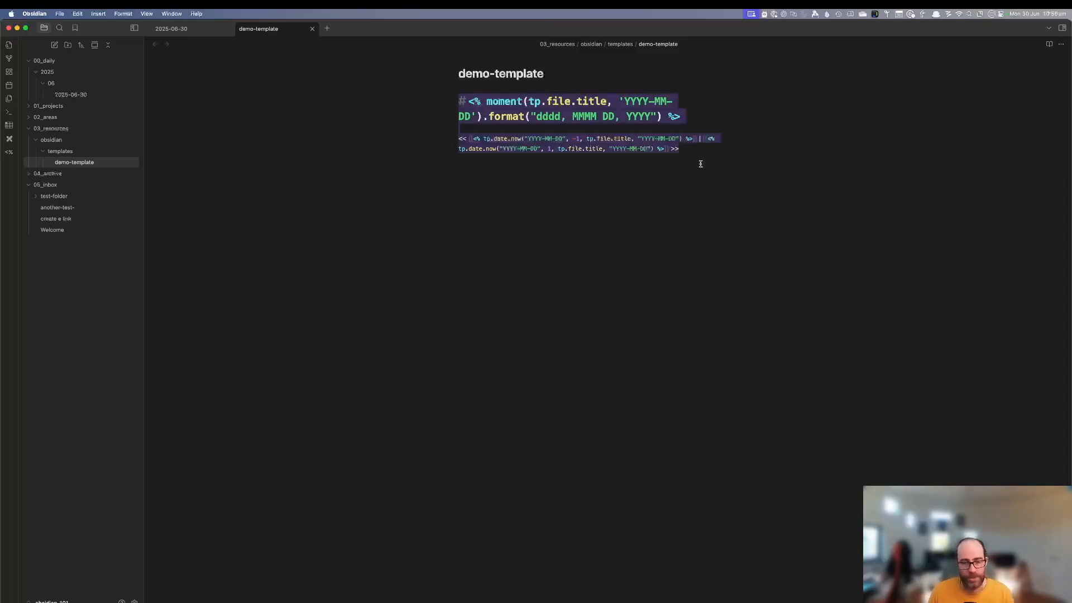
left_click(675, 174)
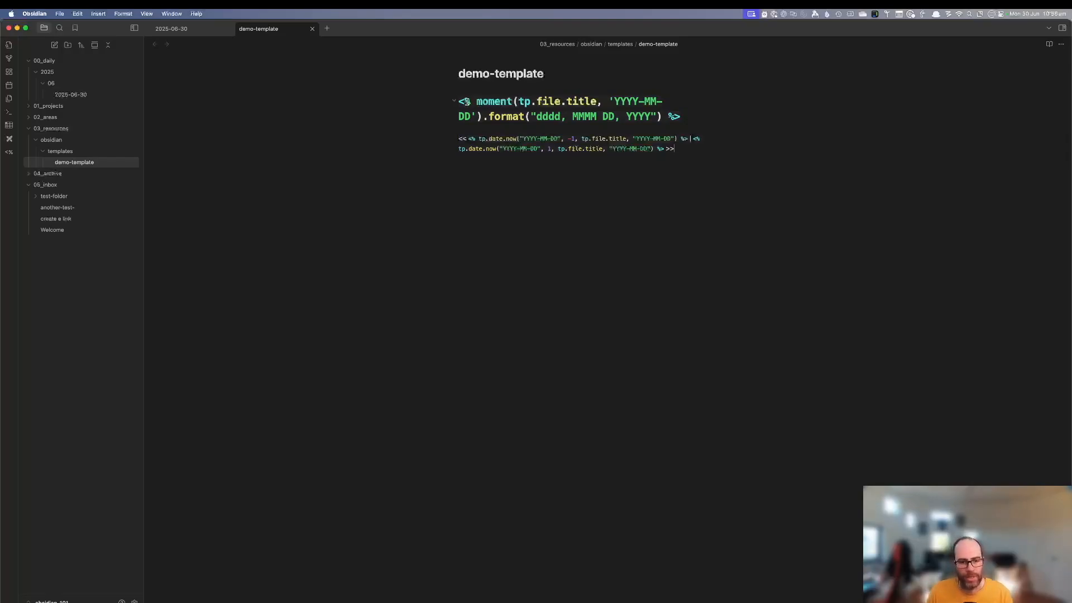
left_click_drag(478, 104, 655, 118)
left_click(630, 104)
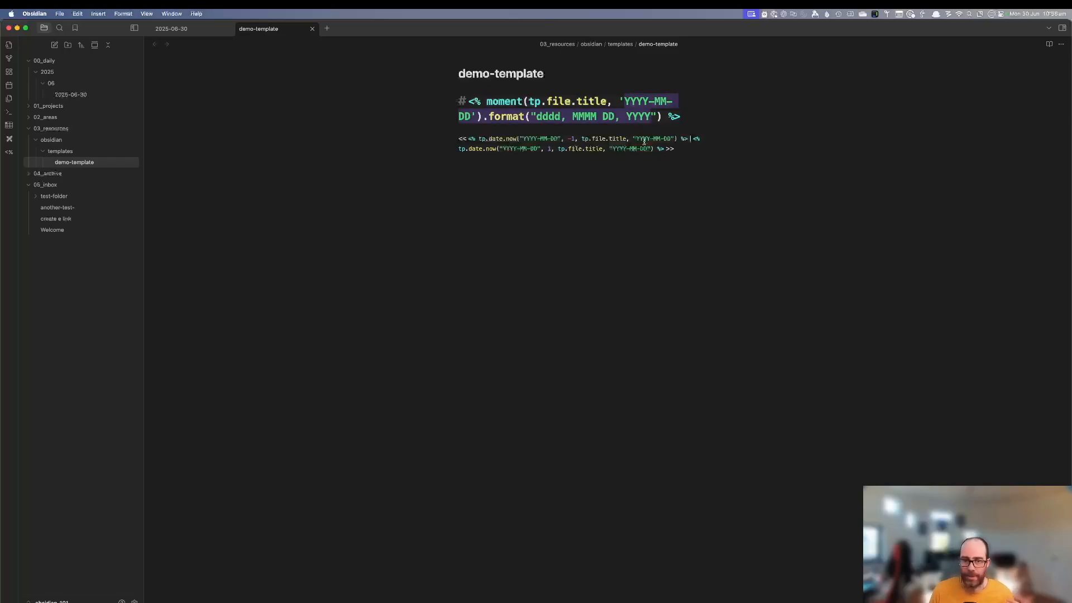
left_click(651, 159)
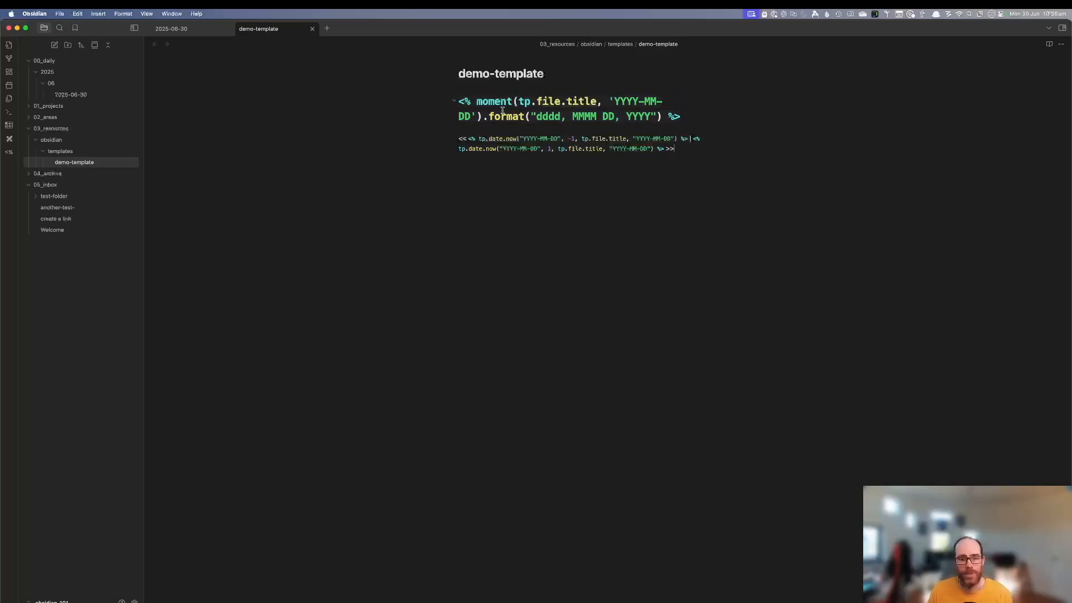
left_click(465, 101)
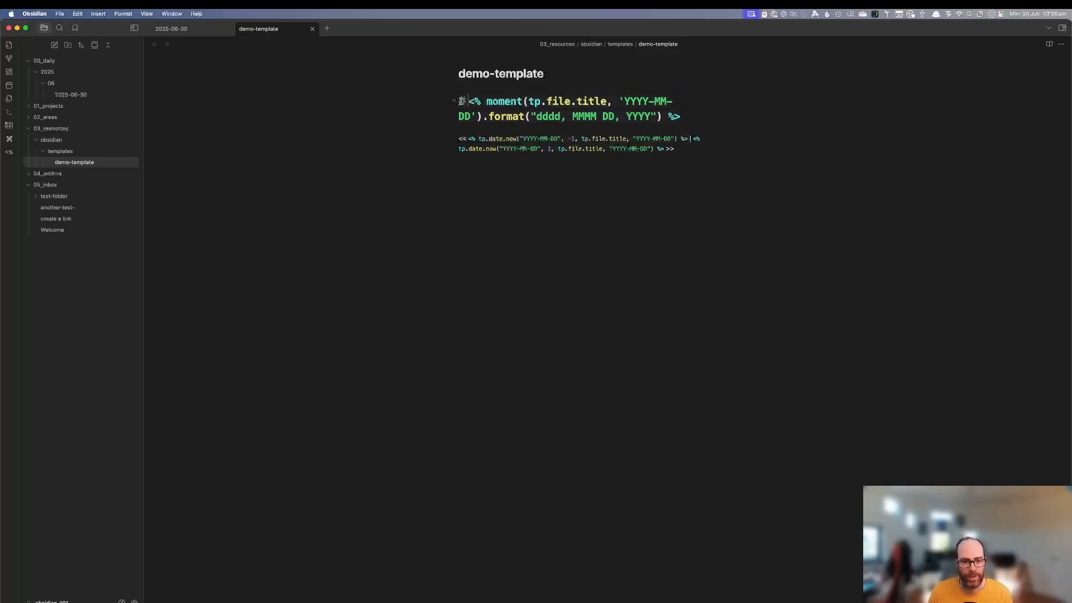
triple_click(582, 118)
left_click_drag(672, 150, 459, 139)
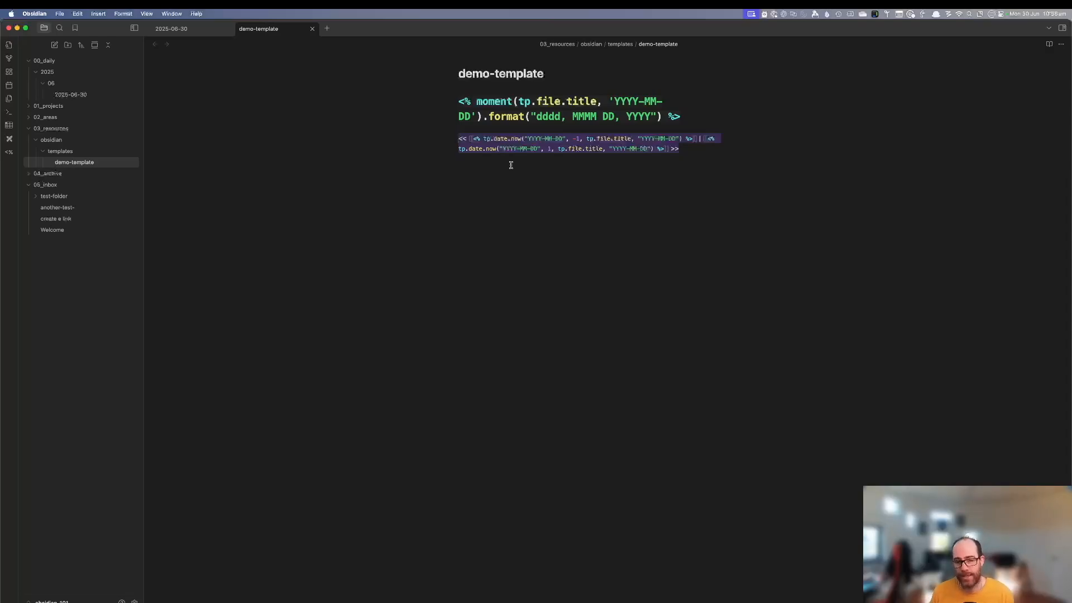
left_click(545, 170)
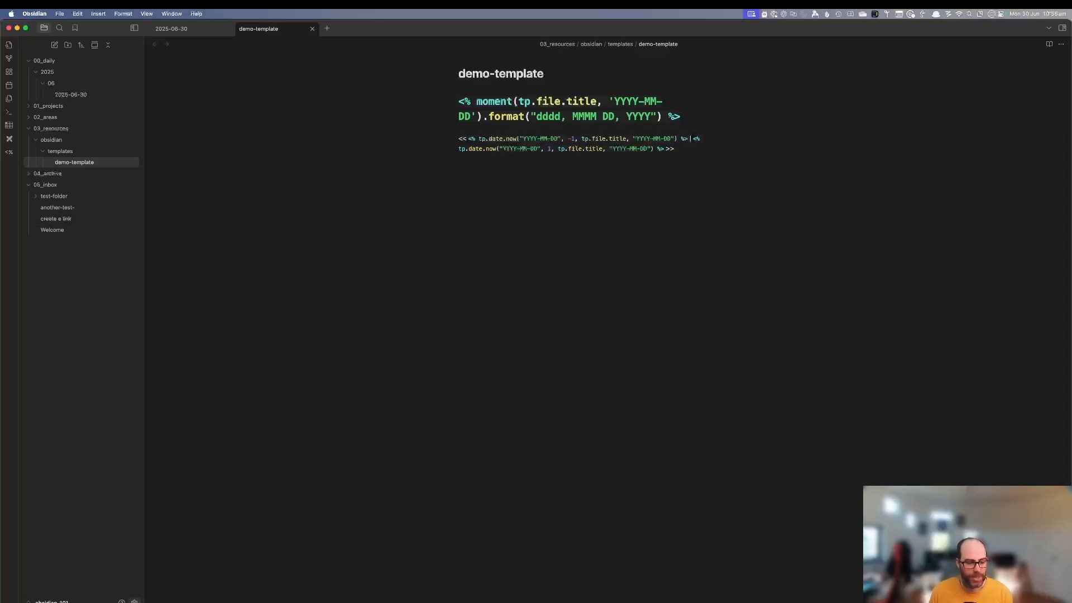
Set the Template Path of the QuickAdd Demo choice to the demo-template.md file in 03_resources/obsidian/templates.
left_click(134, 601)
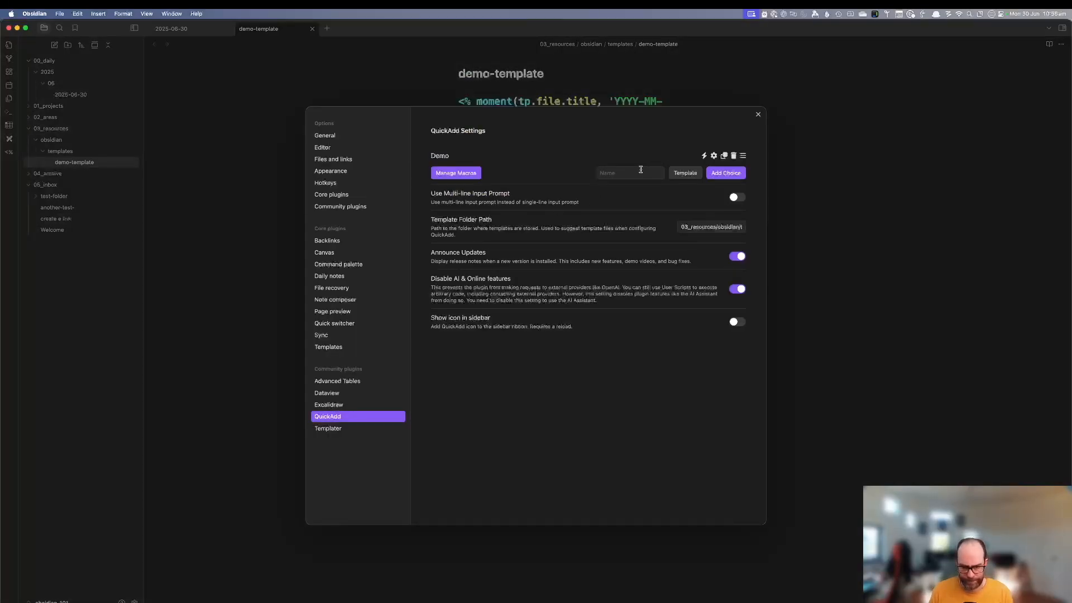
left_click(714, 155)
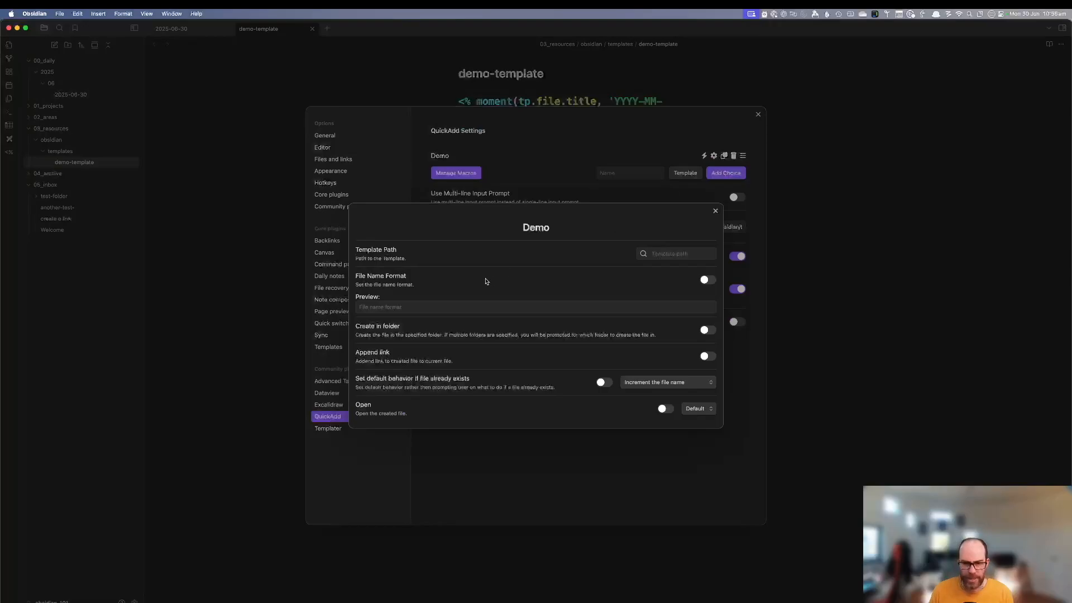
left_click(673, 253)
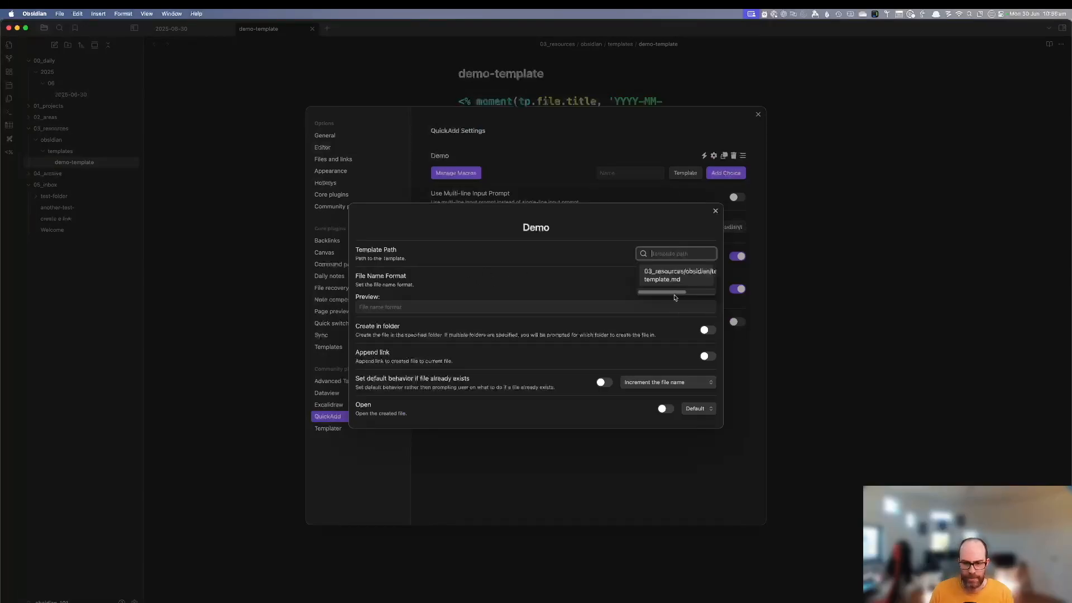
left_click(655, 278)
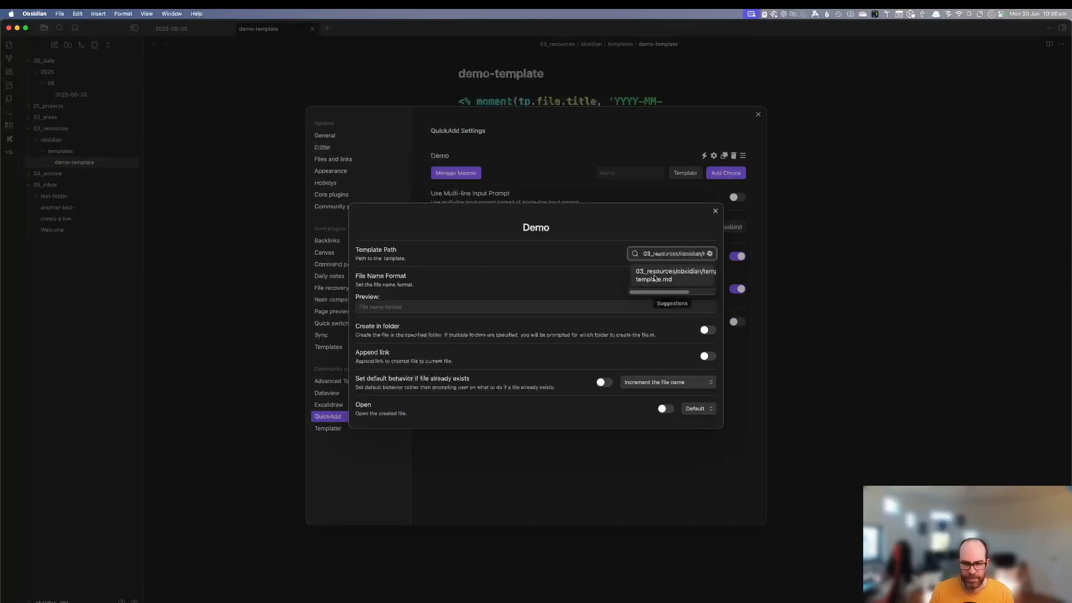
left_click(585, 259)
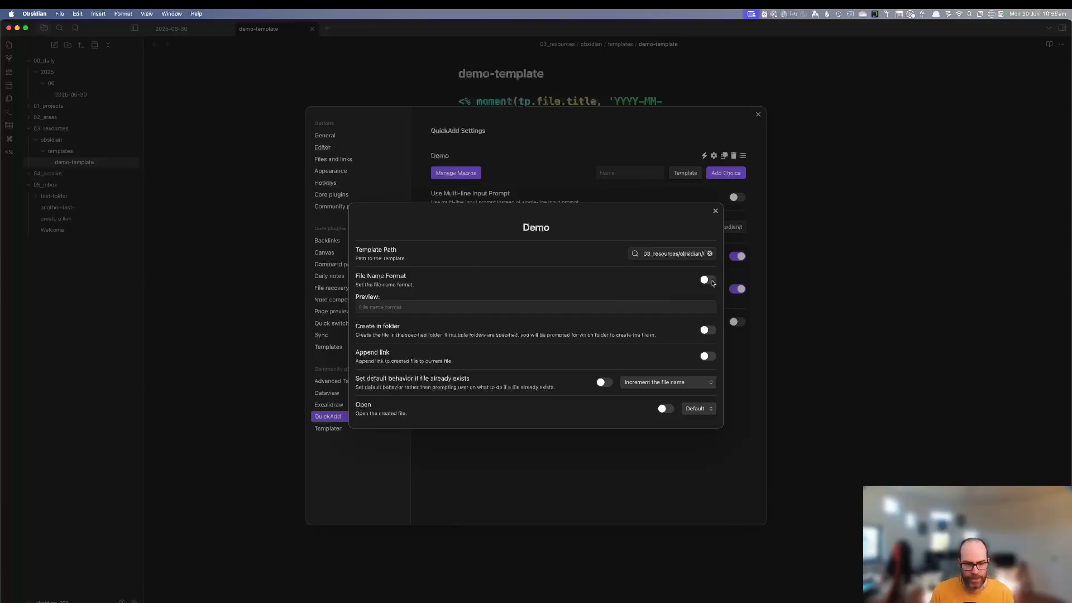
Enable Create in folder for the Demo choice and pick 05_inbox as the folder path, leaving File Name Format off.
left_click(711, 282)
left_click(712, 283)
left_click(706, 330)
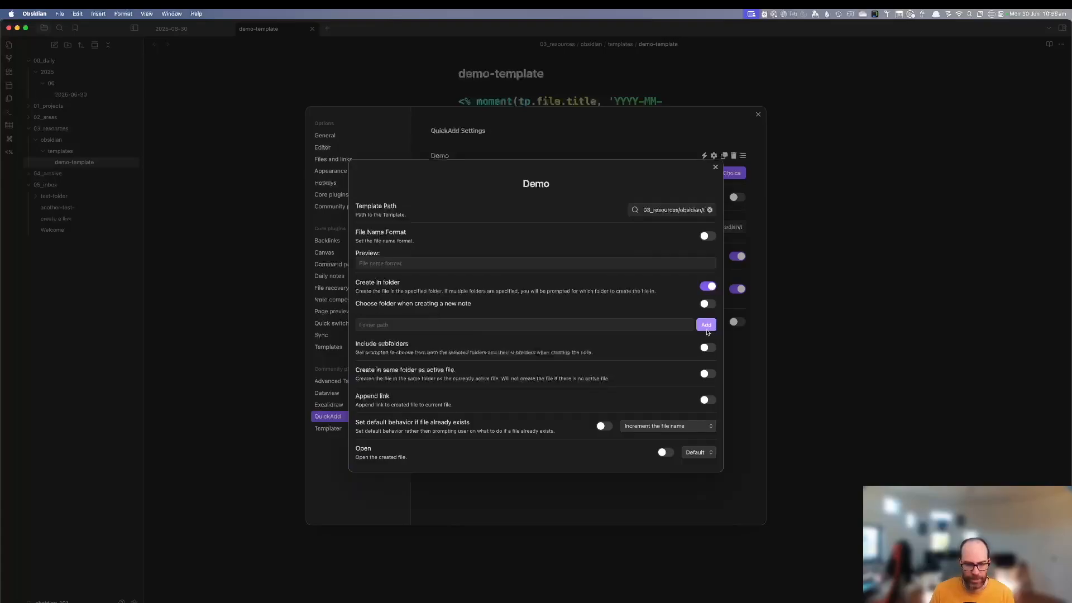
left_click(440, 325)
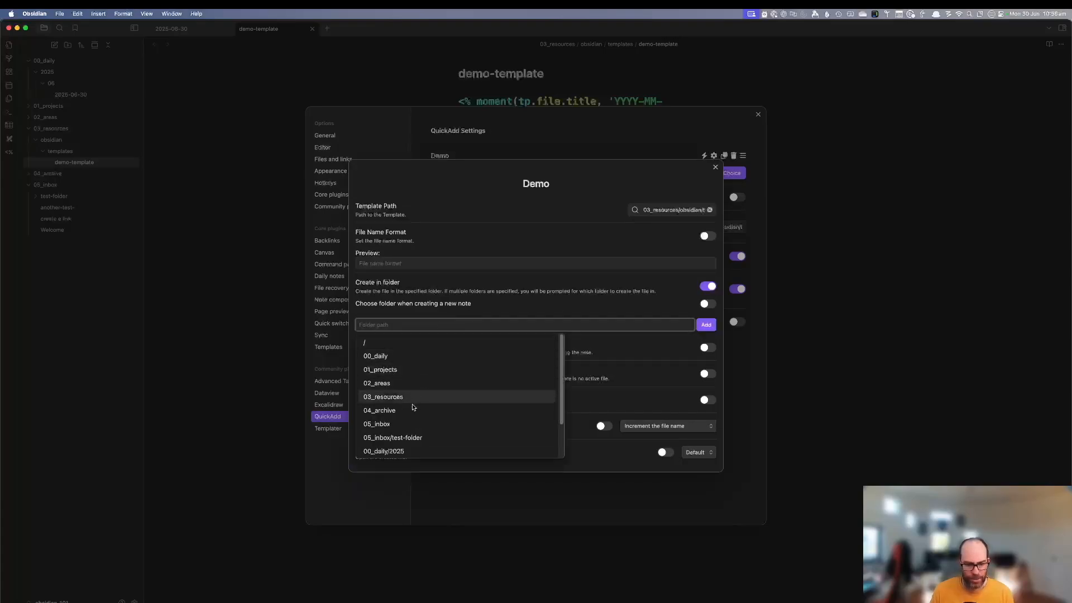
left_click(407, 424)
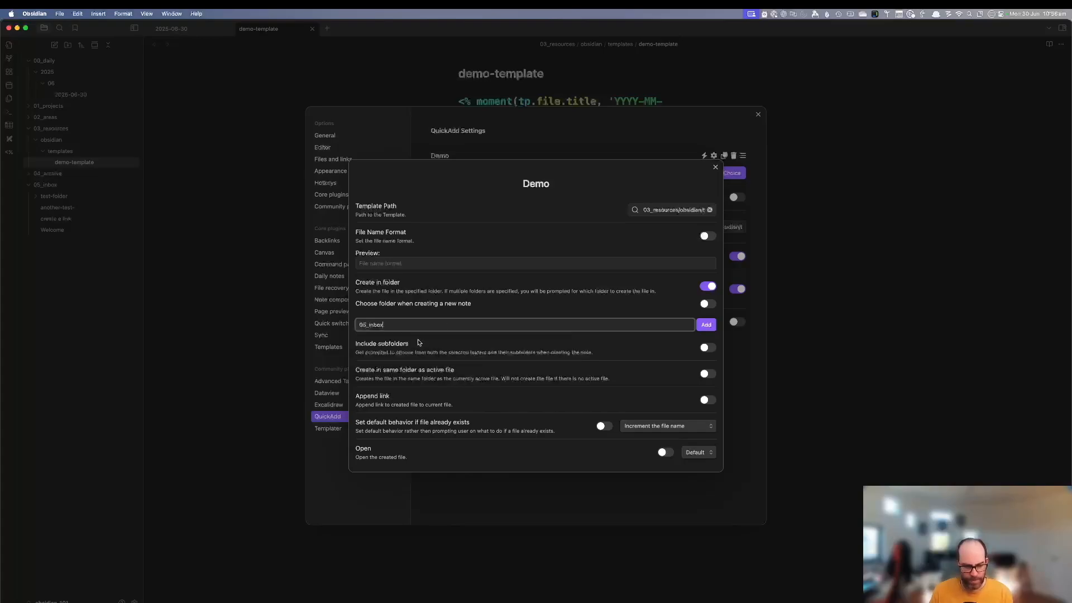
left_click(642, 356)
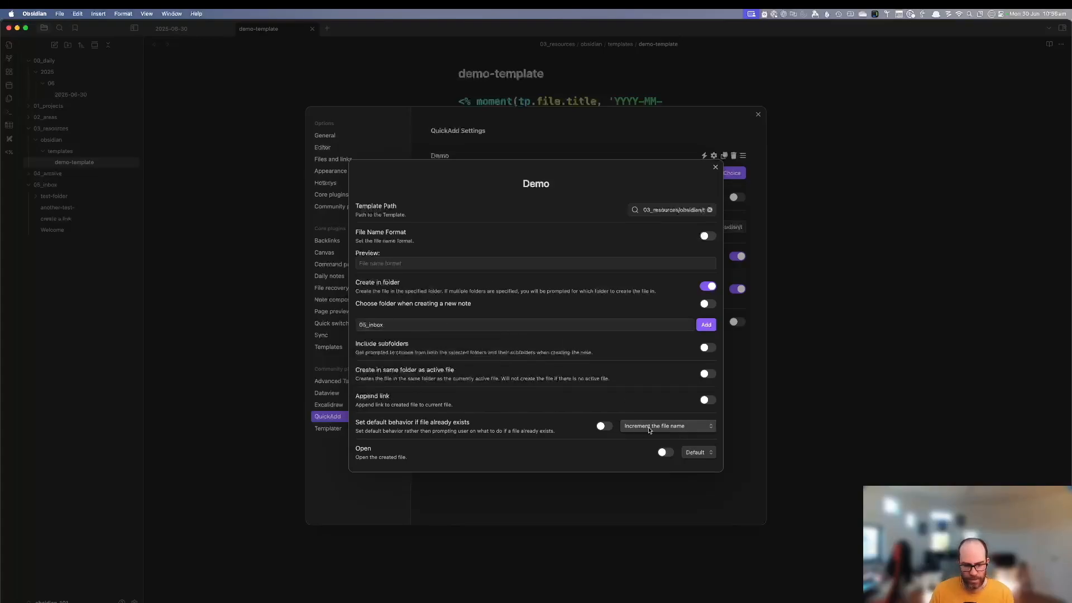
Enable Open and New split for files created by the Demo choice, then close the settings.
left_click(664, 453)
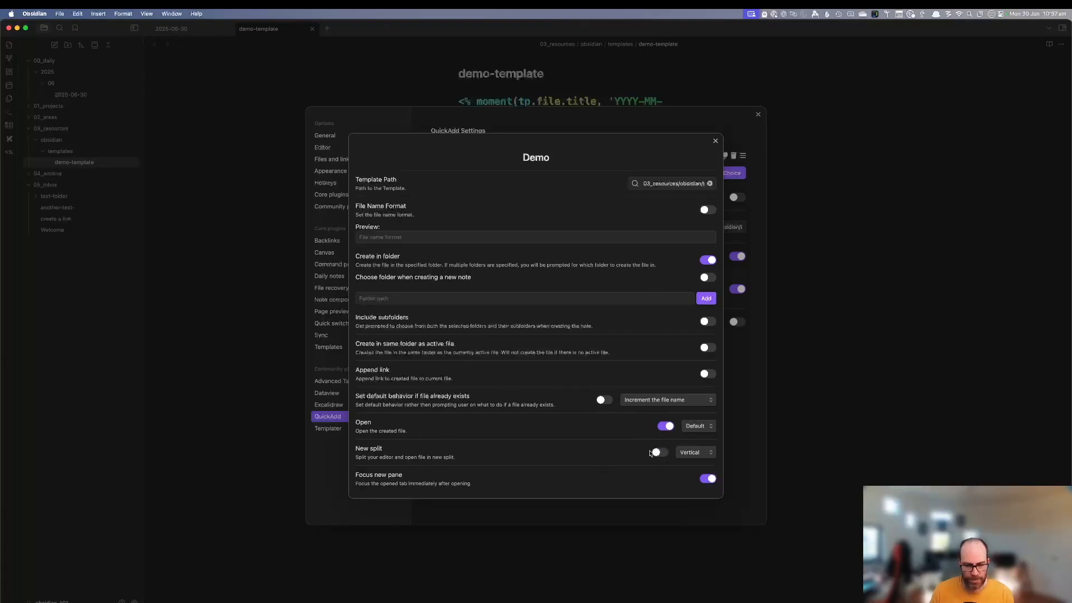
left_click(661, 452)
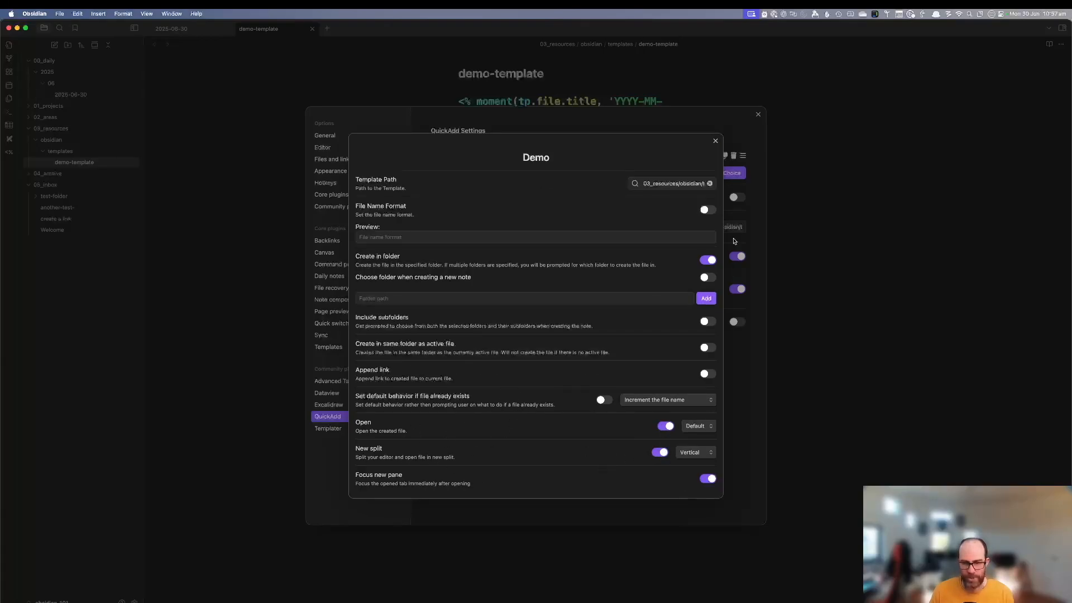
left_click(715, 141)
left_click(758, 114)
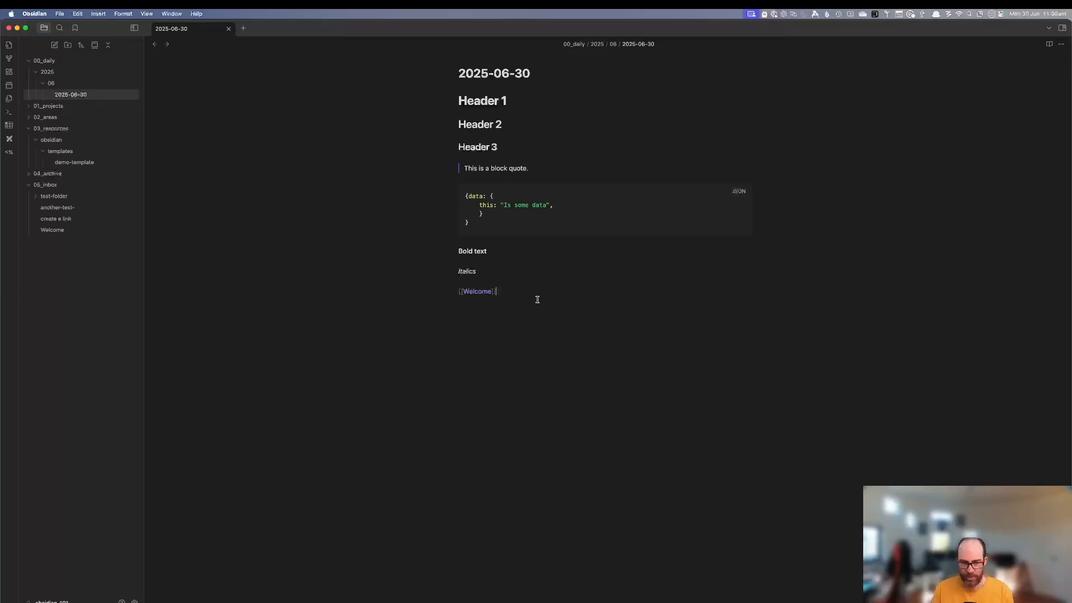
Run the QuickAdd Demo choice to create a new note named 2025-06-30.
key("super+p")
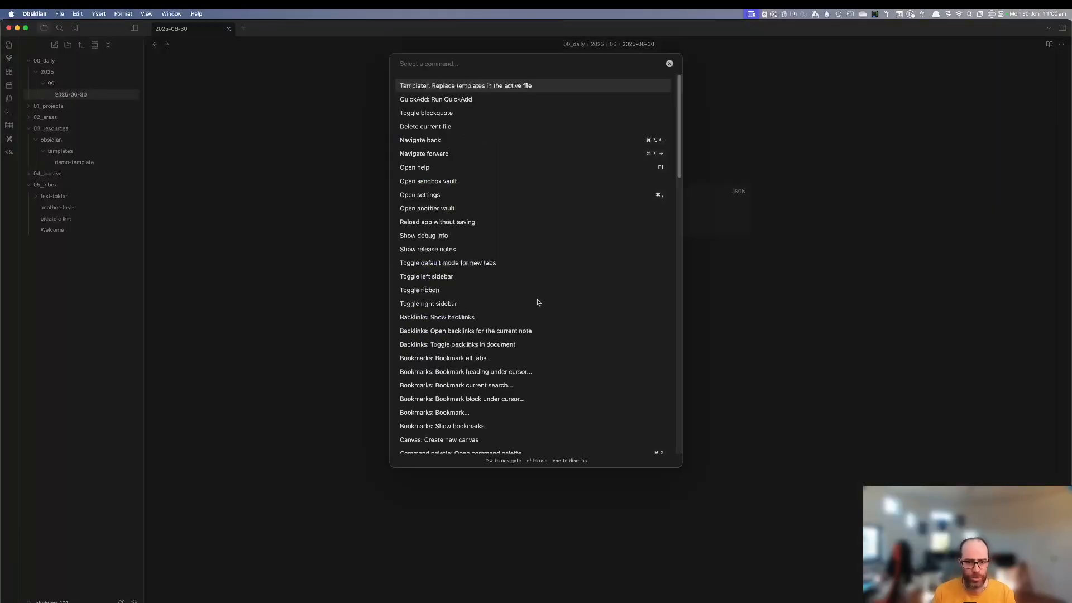
key("Down")
key("Return")
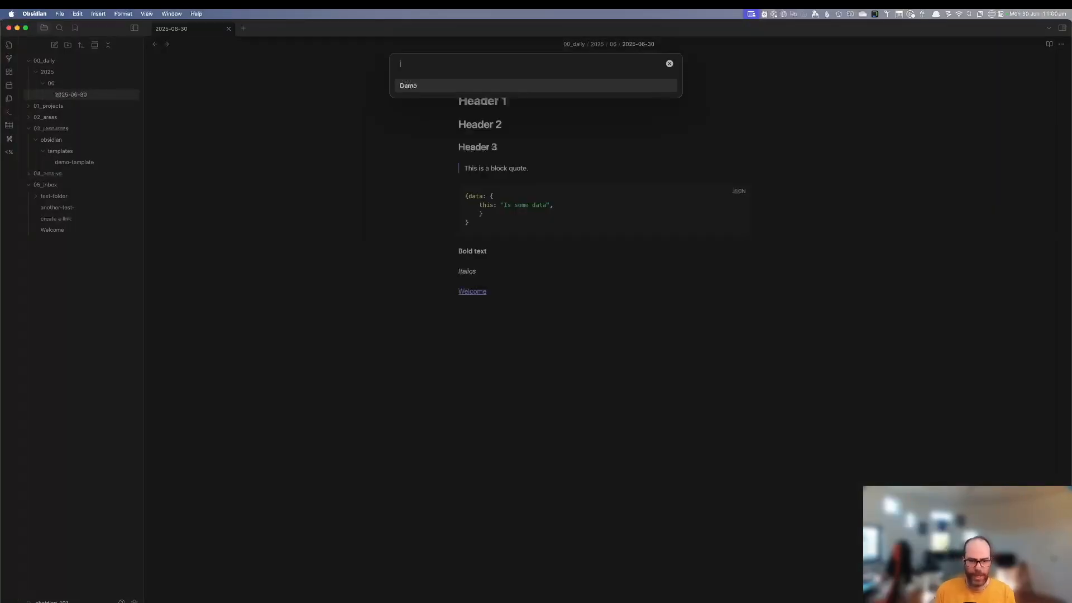
key("Return")
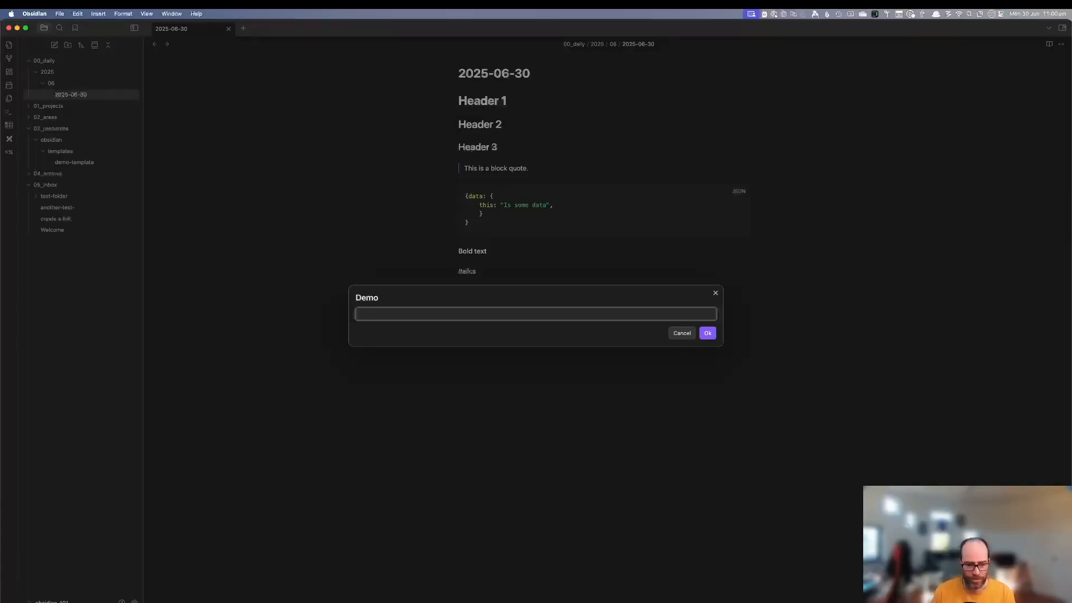
type("202")
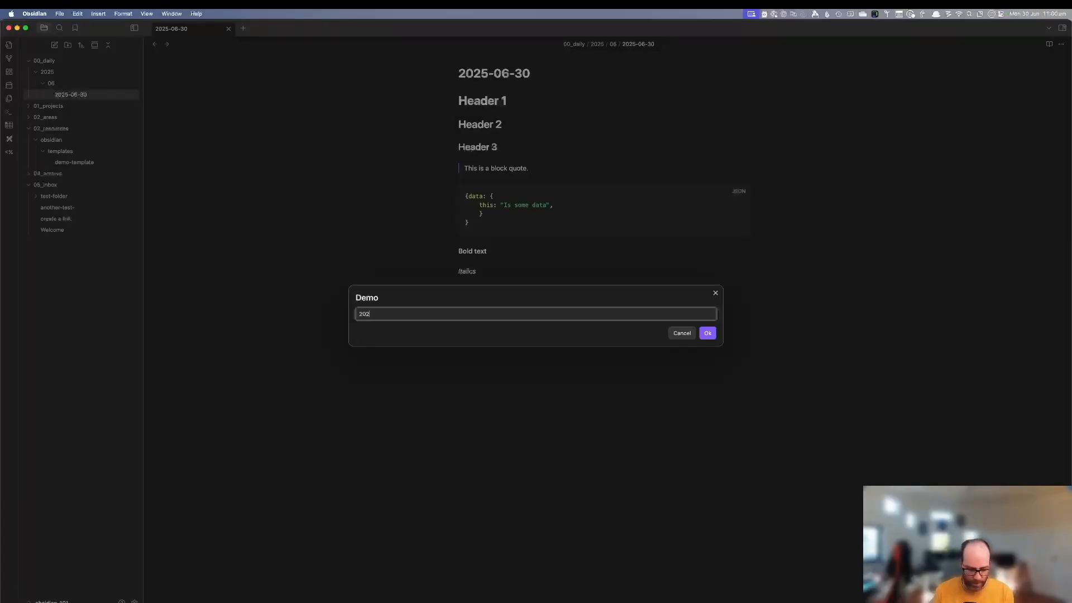
type("5-06-30")
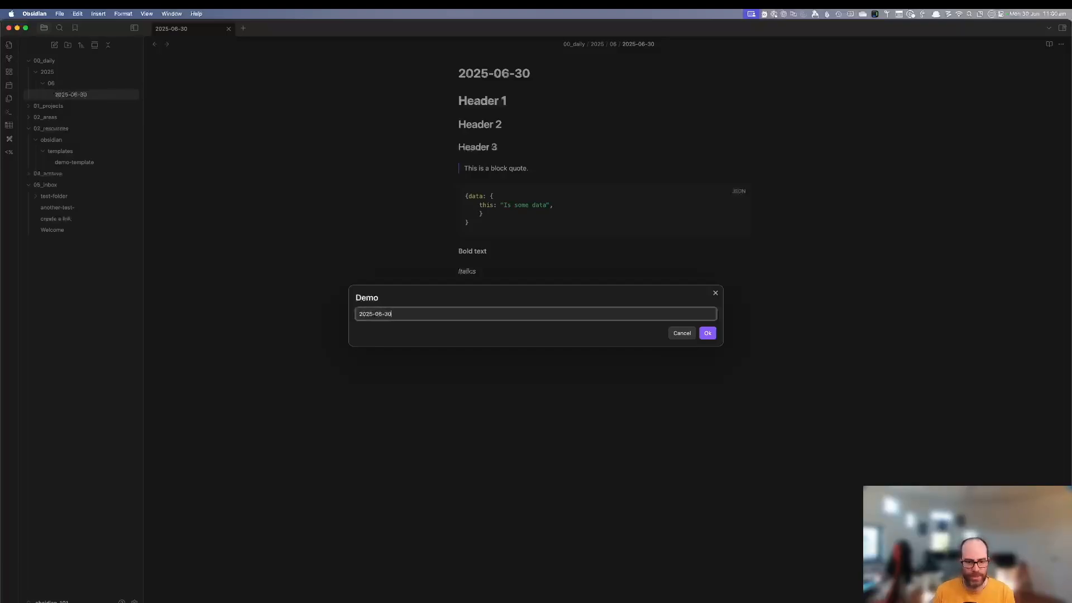
key("Return")
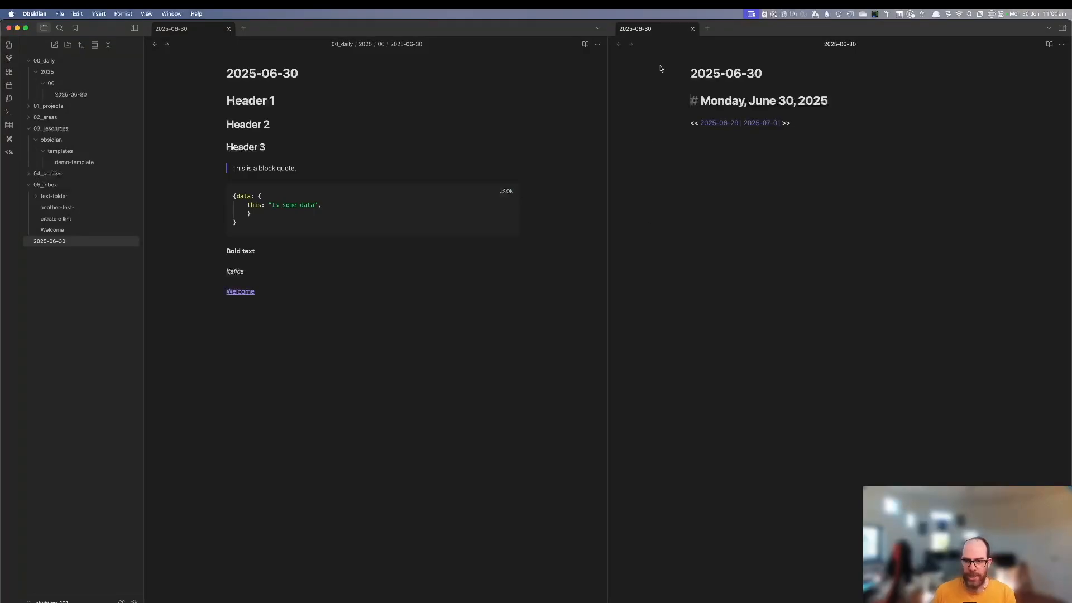
Compare the date heading and previous/next-day links in the generated 2025-06-30 note with the code in demo-template.
left_click(819, 123)
left_click_drag(801, 119, 691, 73)
left_click(859, 149)
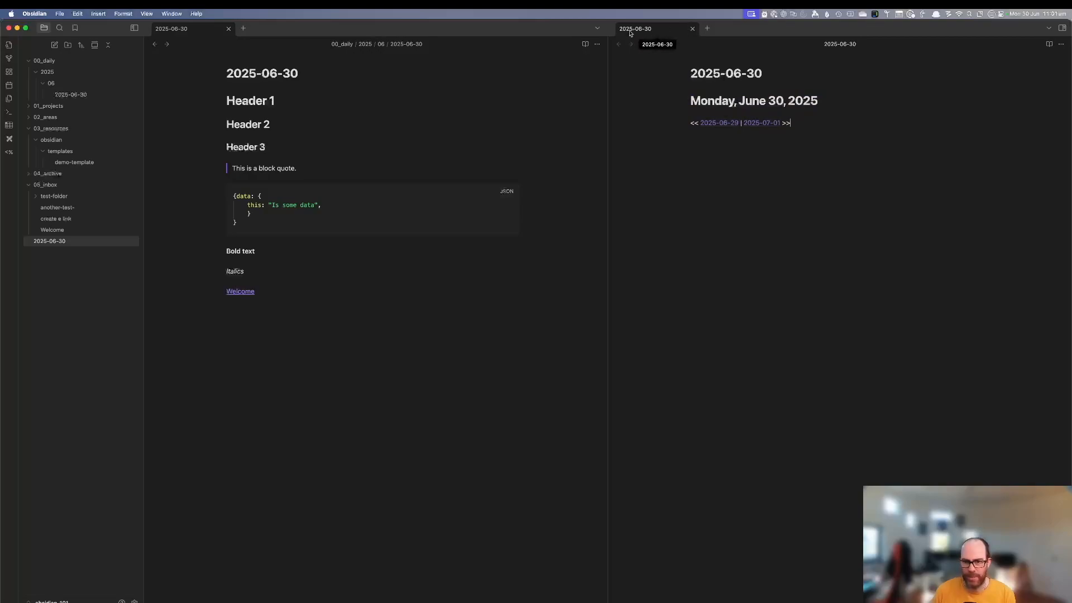
left_click(718, 100)
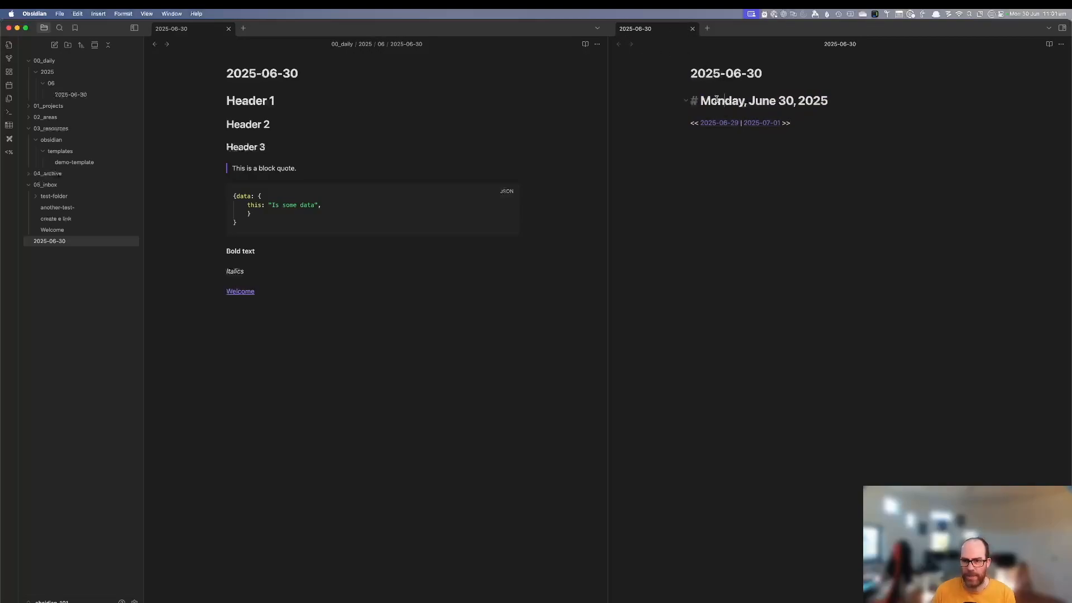
left_click_drag(841, 130, 691, 100)
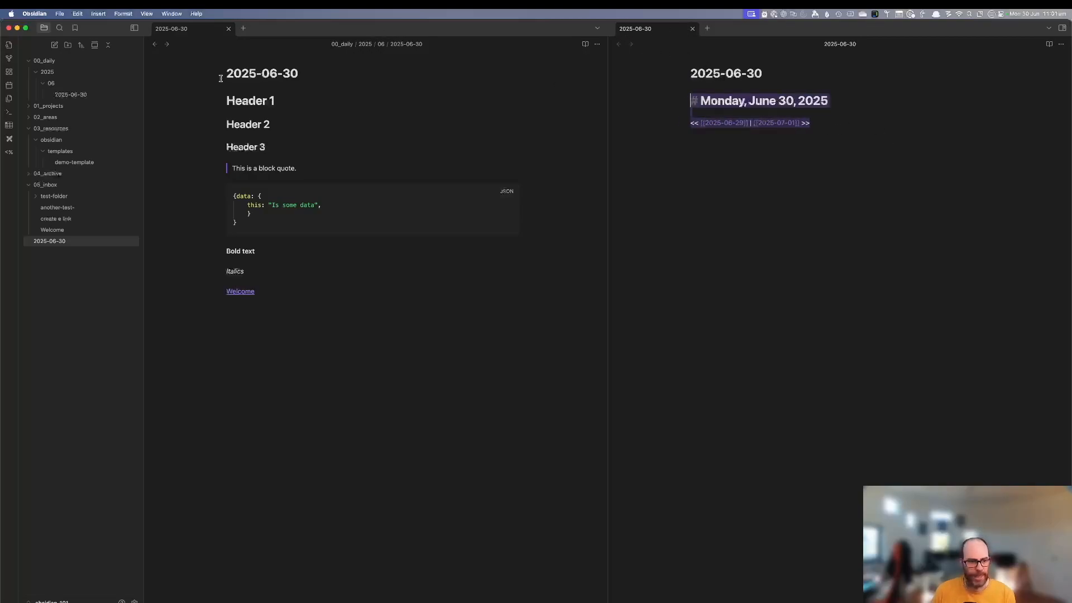
left_click(67, 162)
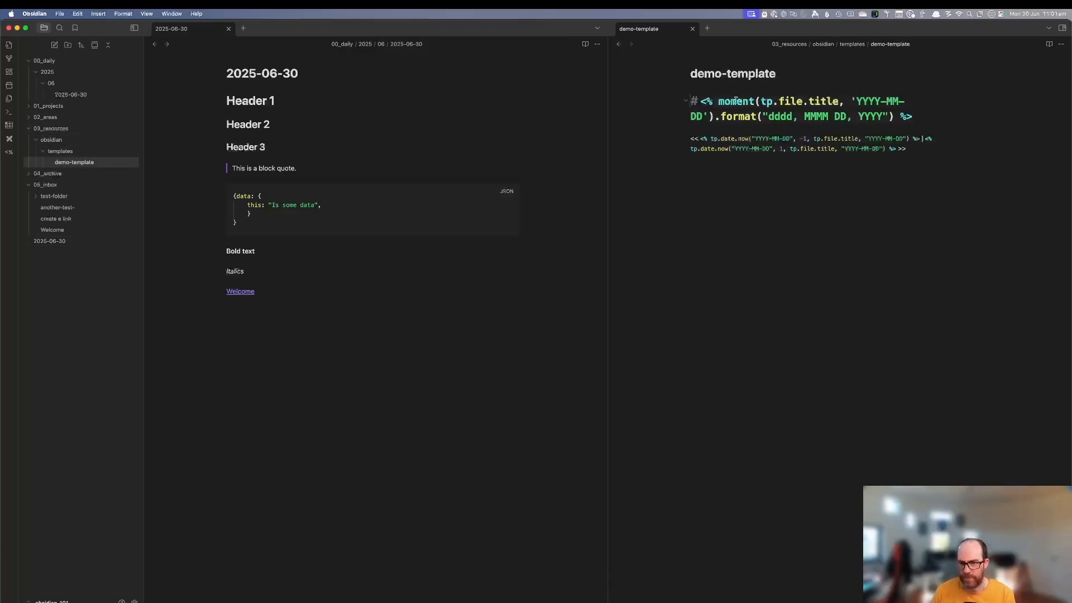
left_click_drag(941, 154, 694, 96)
left_click(745, 228)
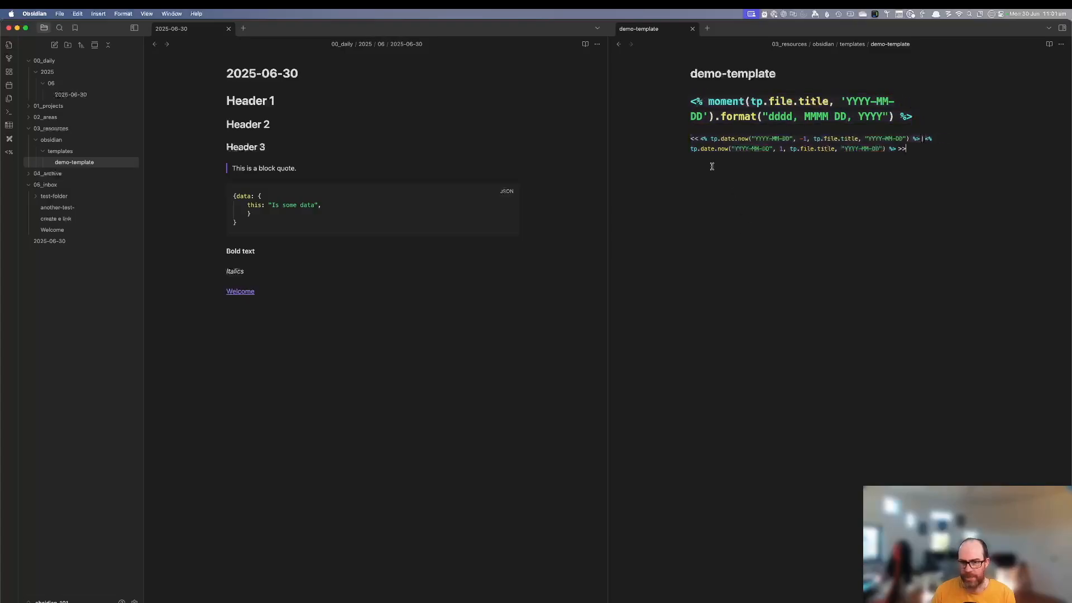
left_click(619, 44)
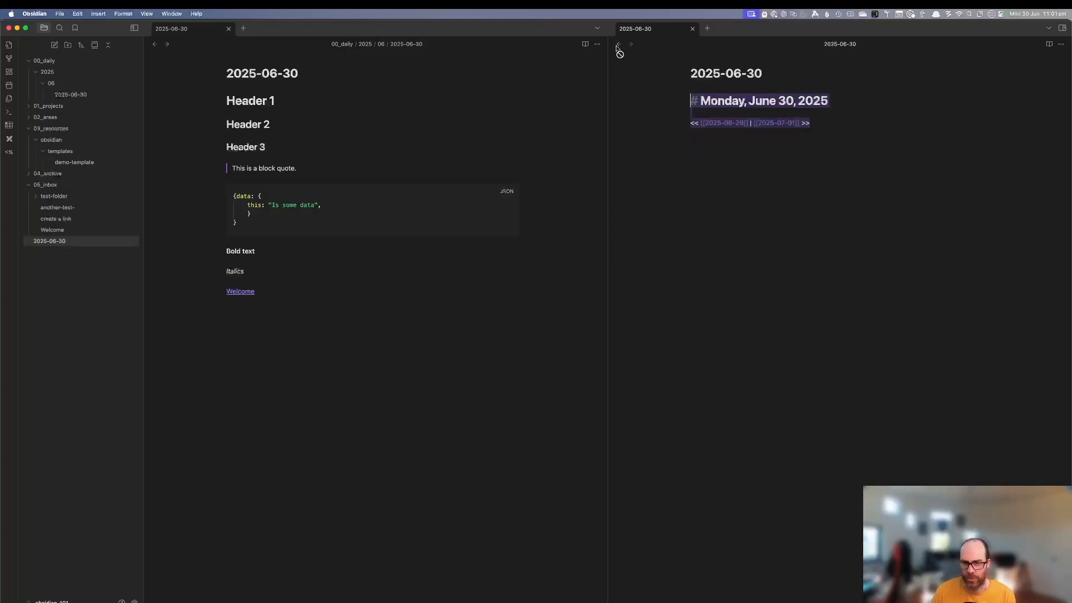
left_click(867, 135)
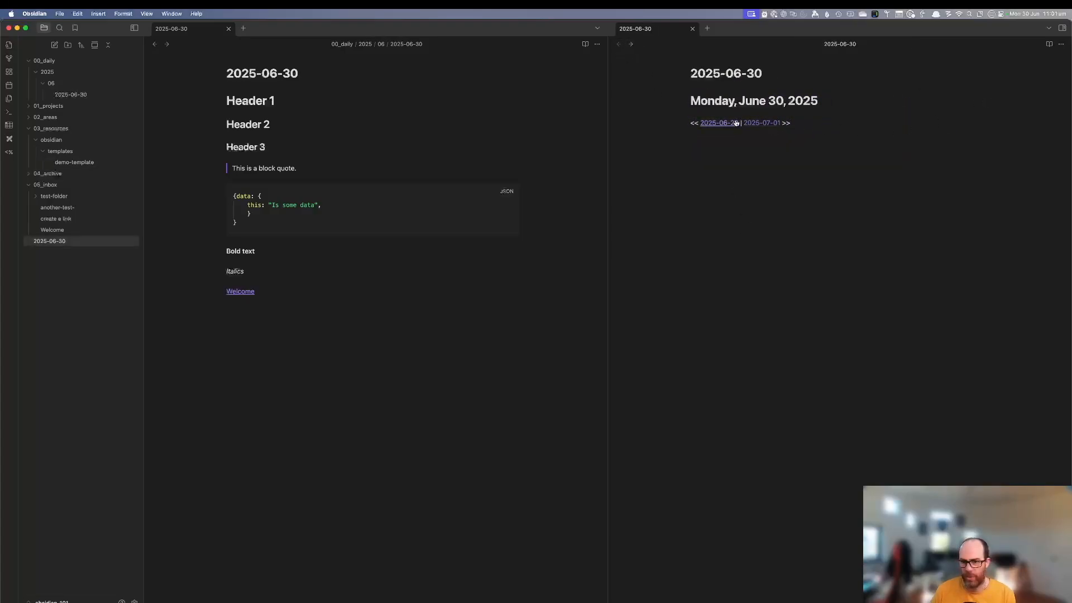
left_click_drag(838, 122, 668, 105)
left_click(883, 179)
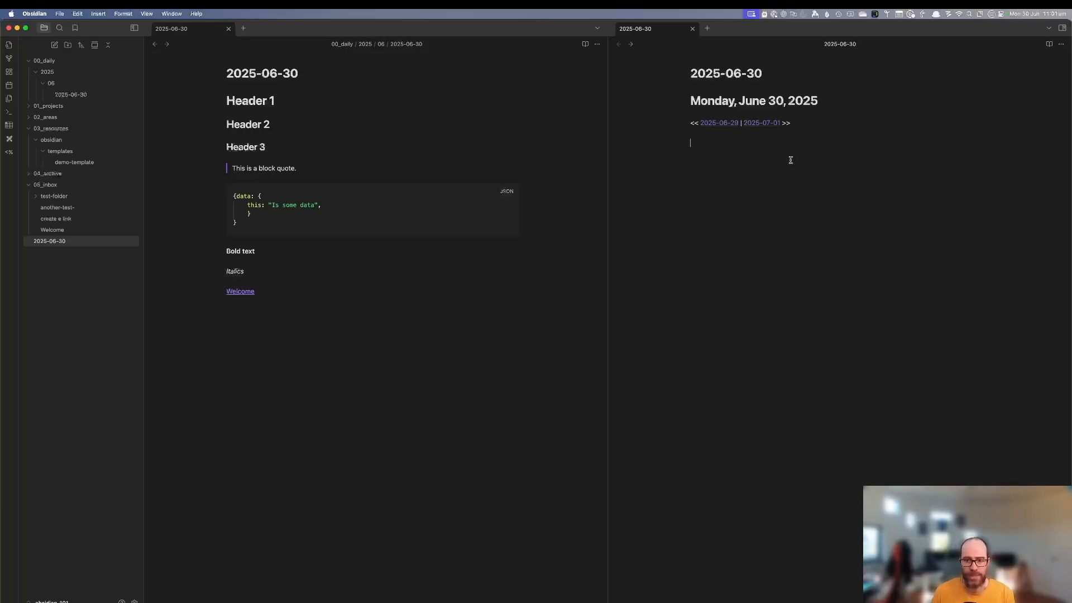
Insert a table on the empty line below the previous/next-day links in the new note.
left_click(692, 149)
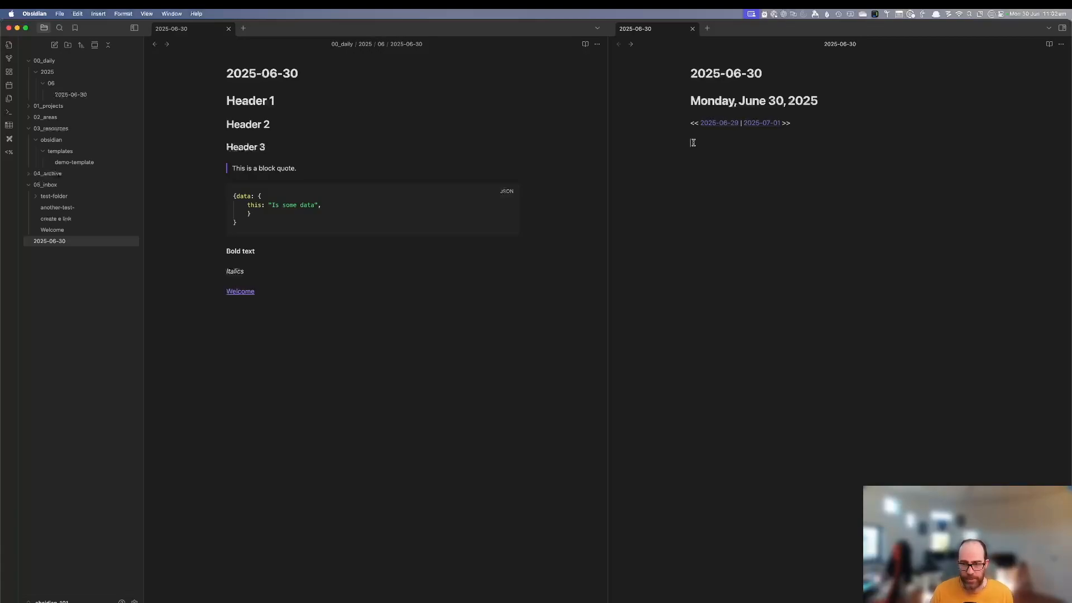
right_click(692, 143)
mouse_move(713, 188)
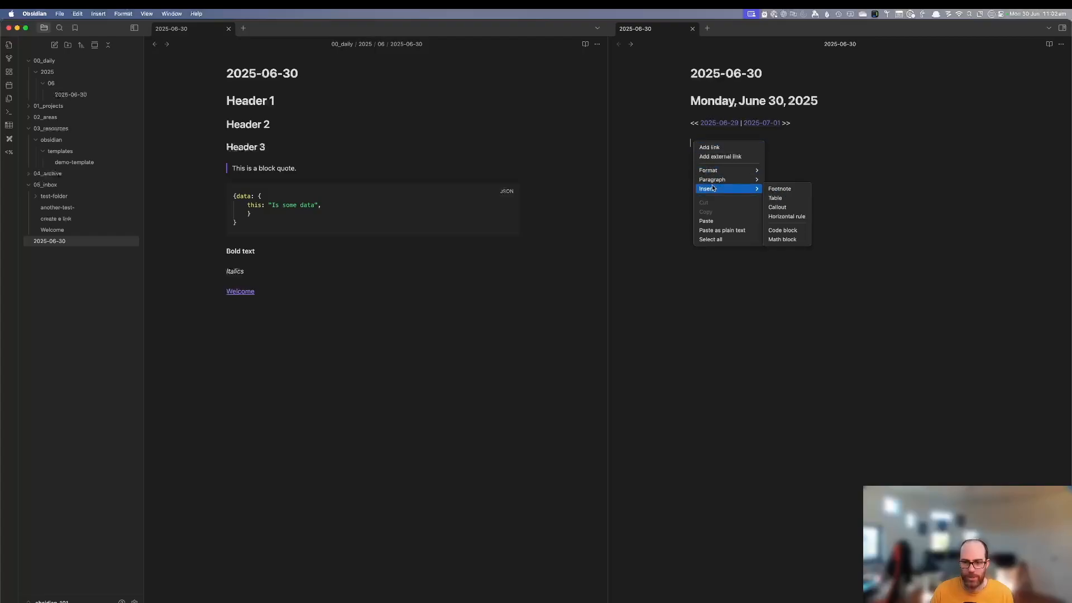
left_click(774, 198)
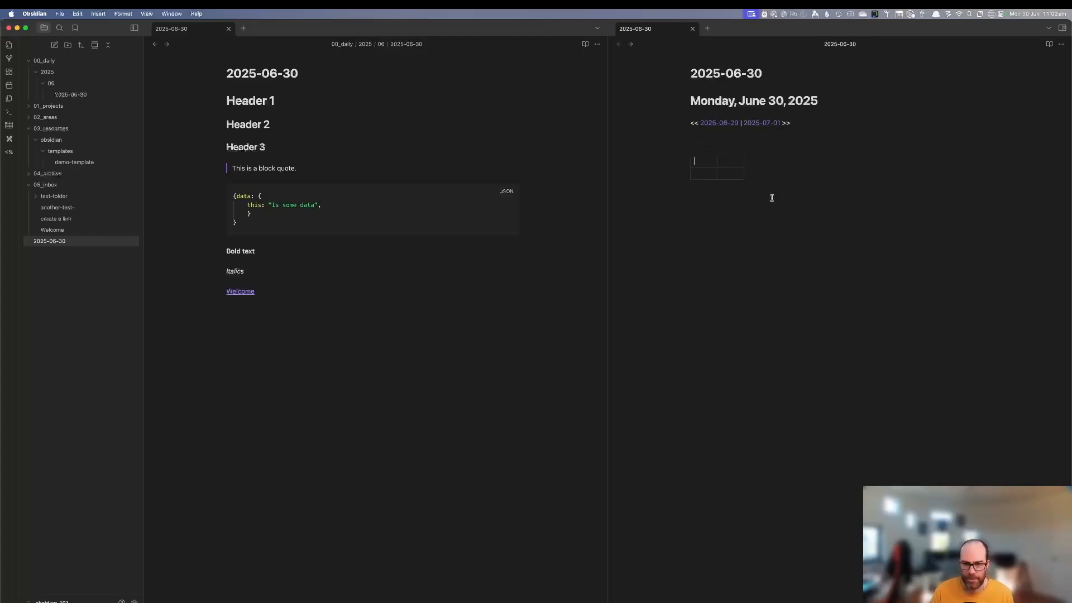
Label the table's header cells "This is header row" and "Header row", and extend the table by one row and one column.
type("This ")
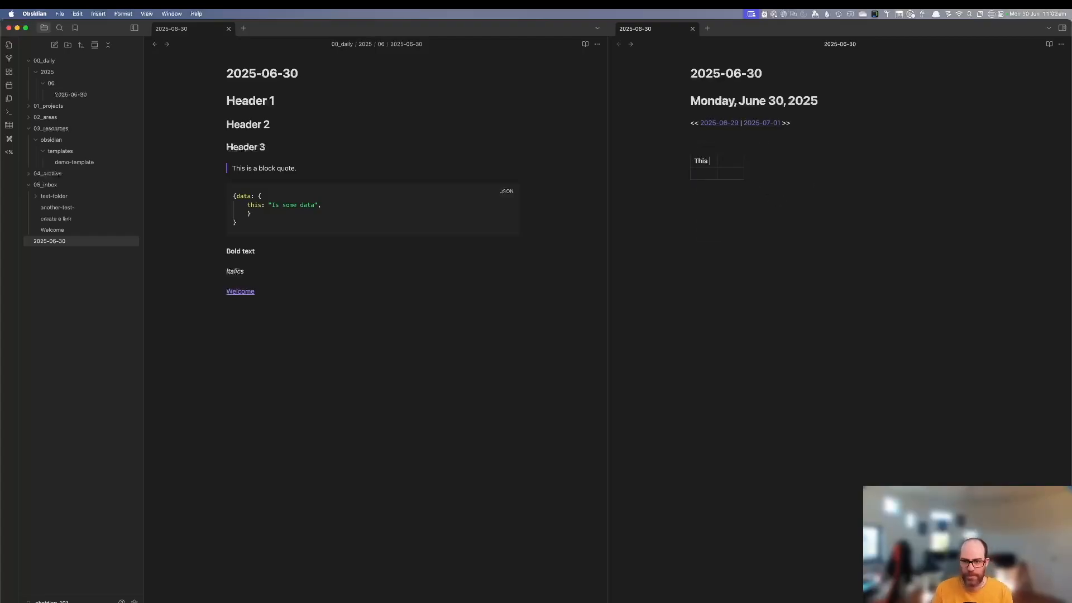
type("is header row")
key("BackSpace")
key("BackSpace")
type("owH")
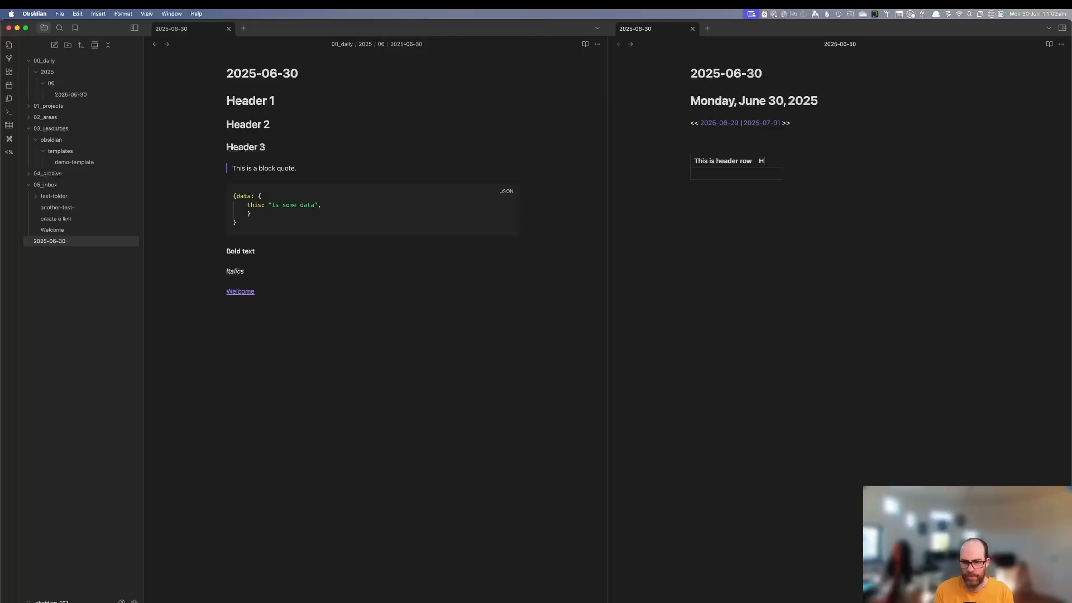
type("eader row")
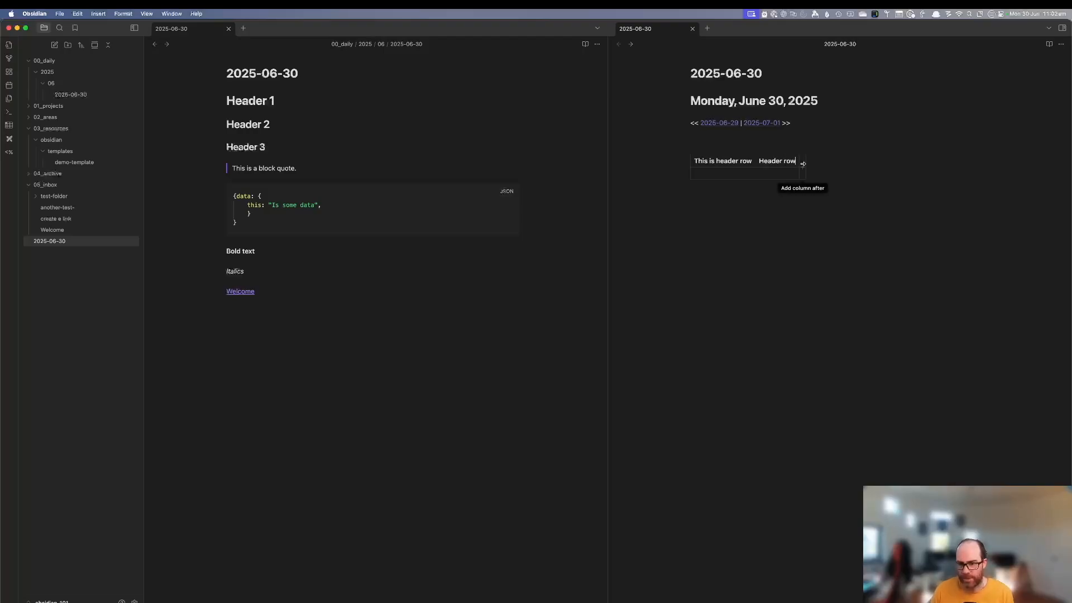
left_click(779, 183)
left_click(799, 172)
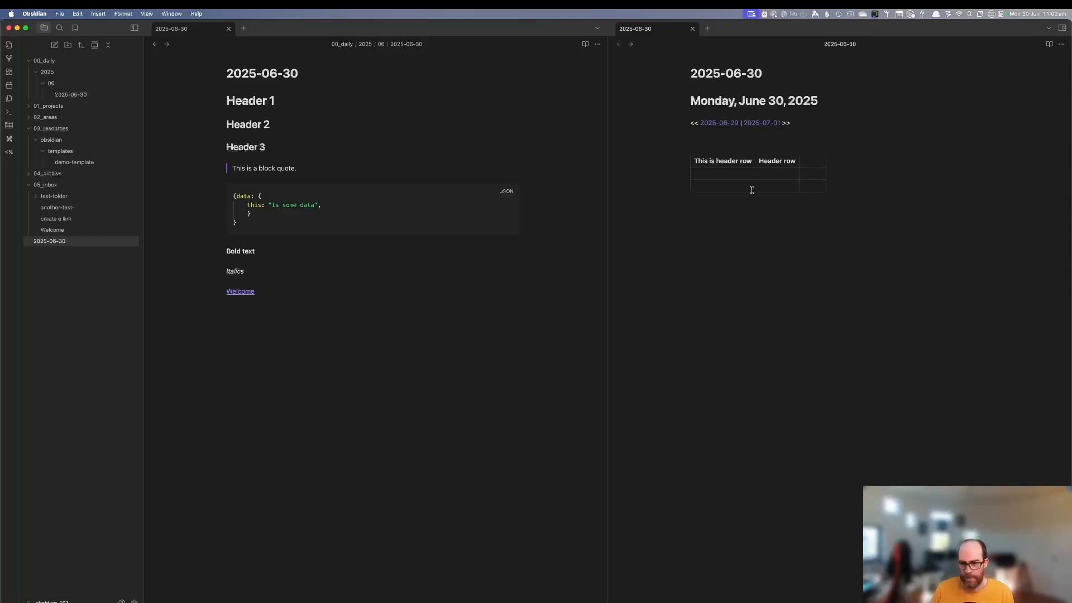
Sort the table by its first column, and by its second column from A to Z.
left_click(722, 174)
right_click(736, 177)
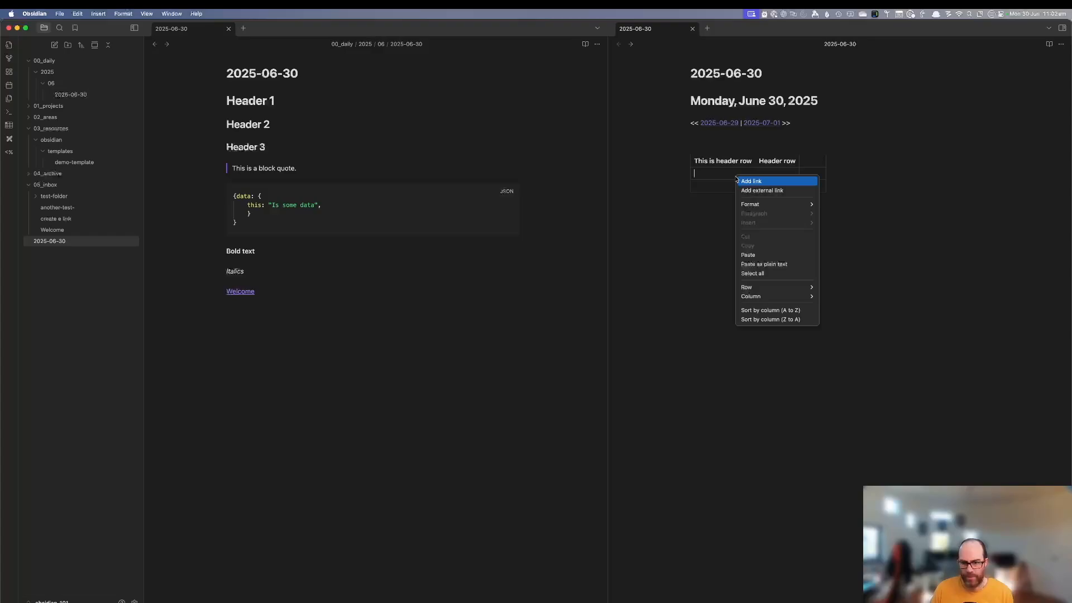
left_click(780, 314)
left_click(759, 174)
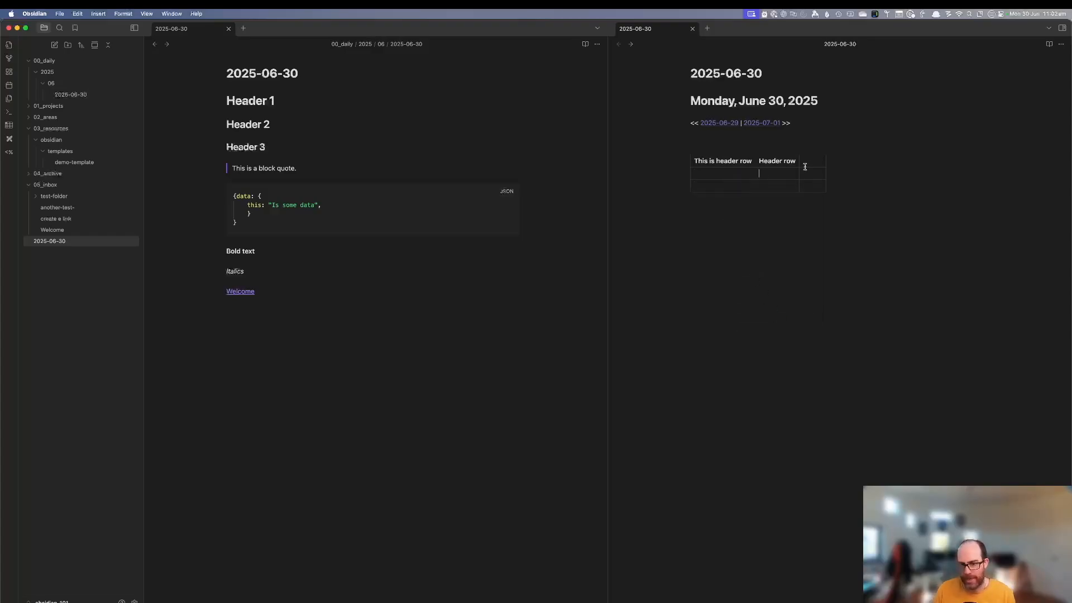
right_click(800, 169)
left_click(793, 172)
right_click(793, 172)
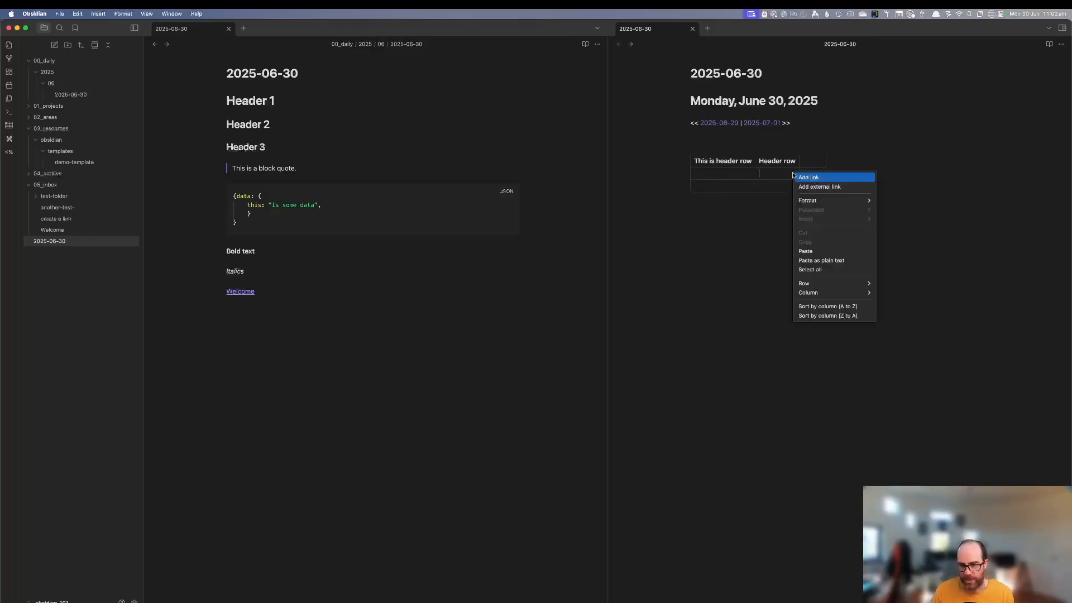
left_click(810, 308)
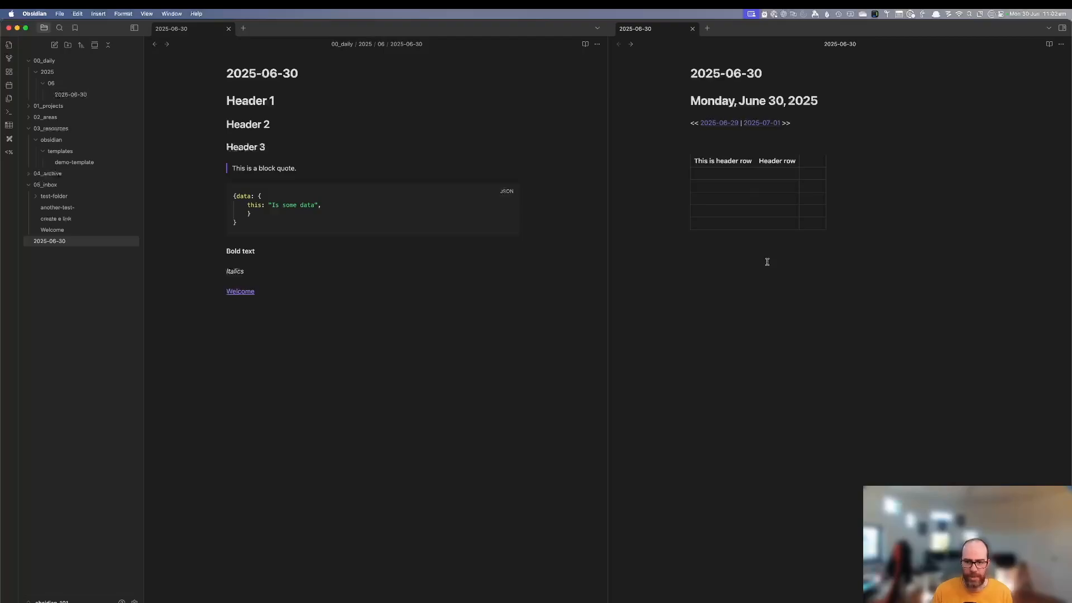
Create a new Excalidraw drawing in a new tab and embed it into the note below the table.
left_click(714, 247)
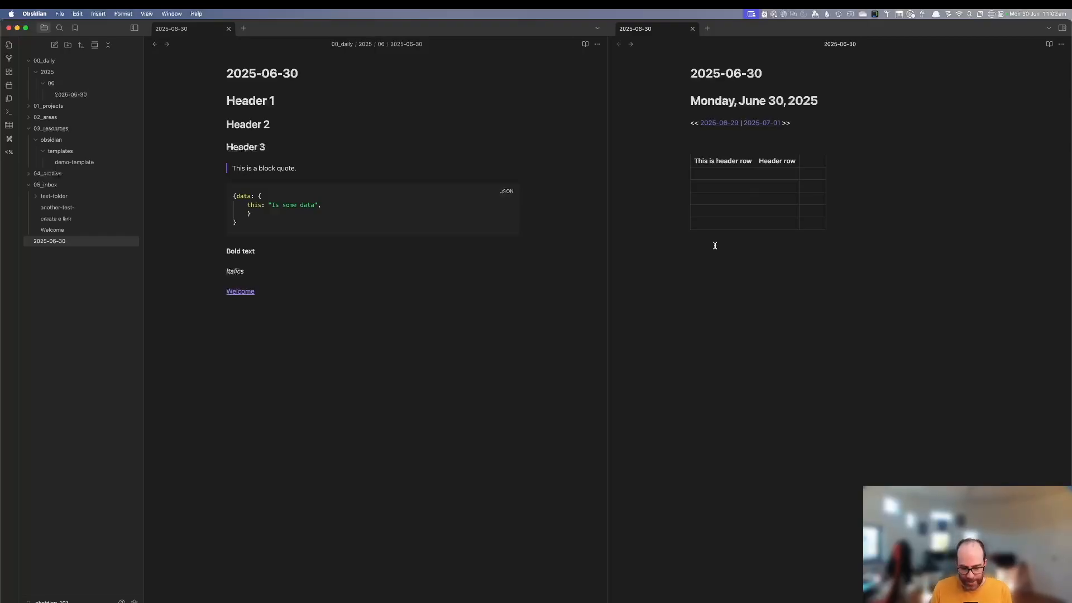
key("cmd+p")
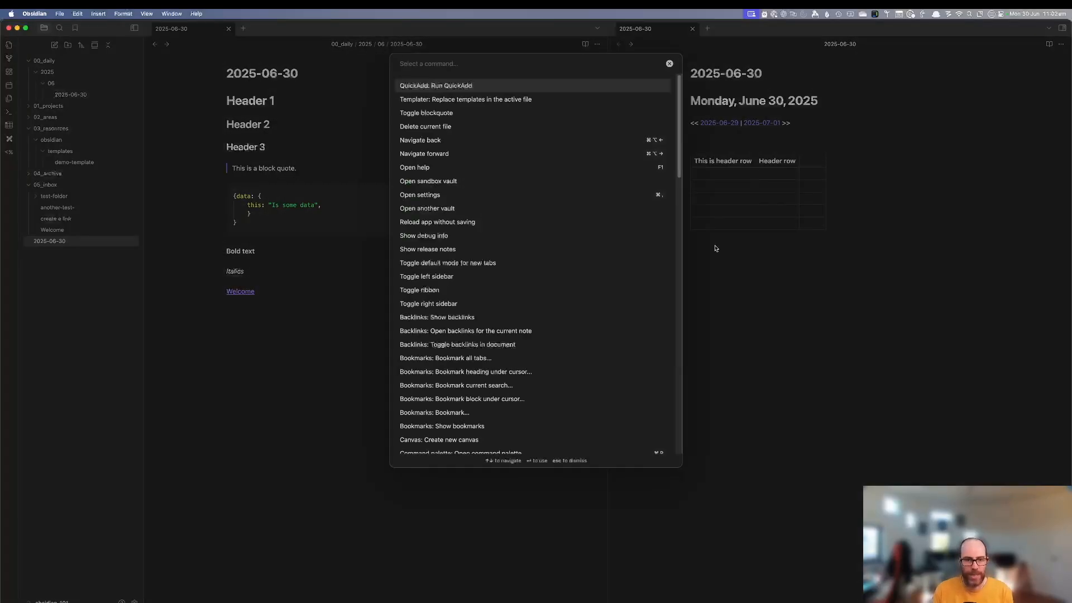
type("excla")
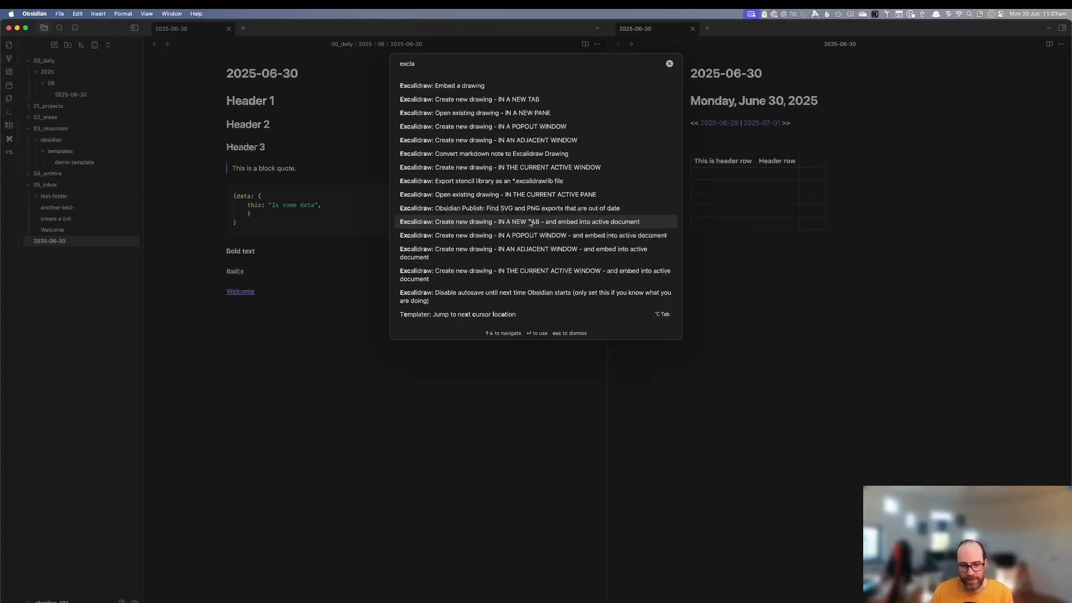
left_click(500, 221)
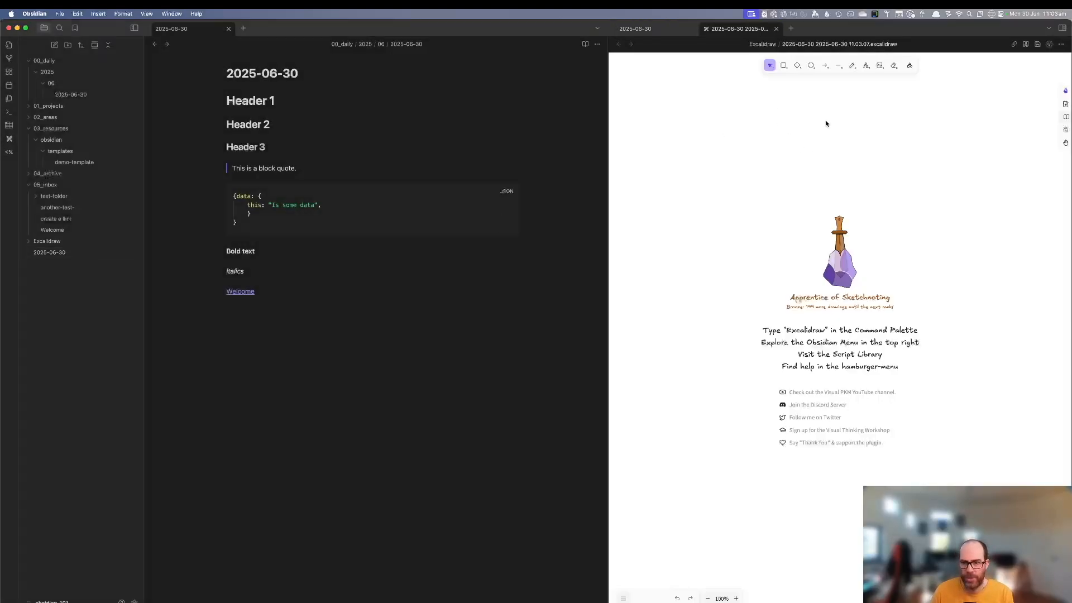
Draw three separate rectangles on the Excalidraw canvas: one near the top, one lower to its right, and one below the first.
left_click(783, 66)
left_click_drag(726, 121, 791, 163)
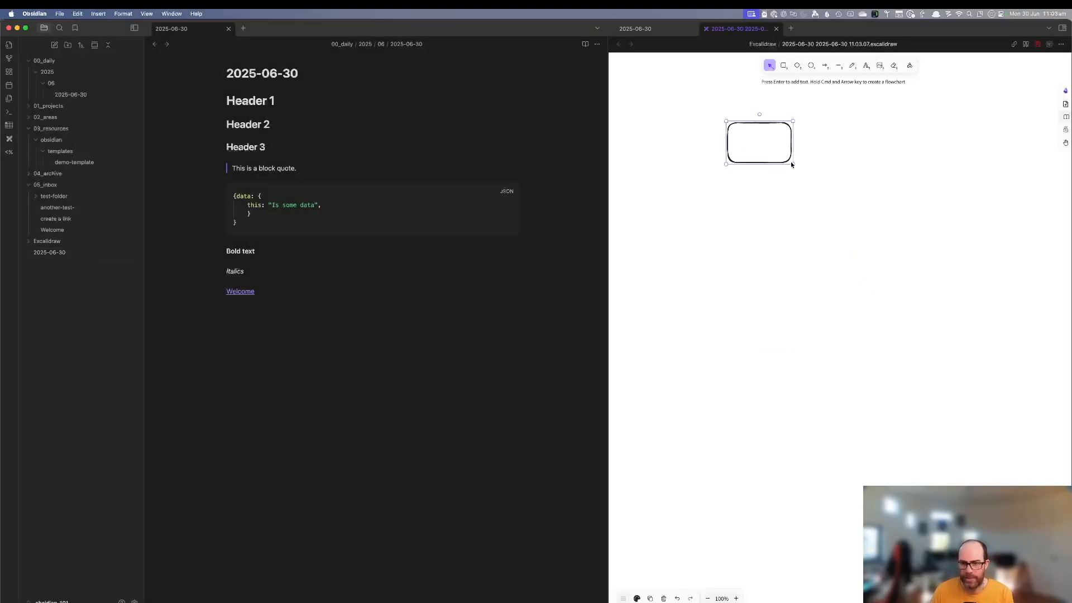
key("r")
left_click_drag(834, 221, 913, 268)
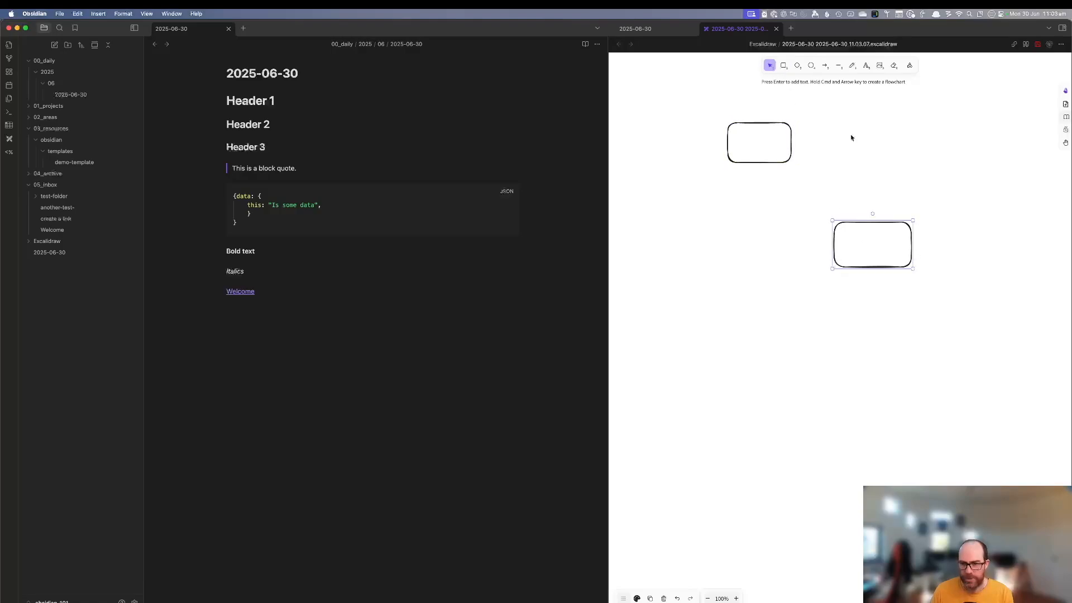
left_click(783, 66)
left_click_drag(731, 263, 805, 316)
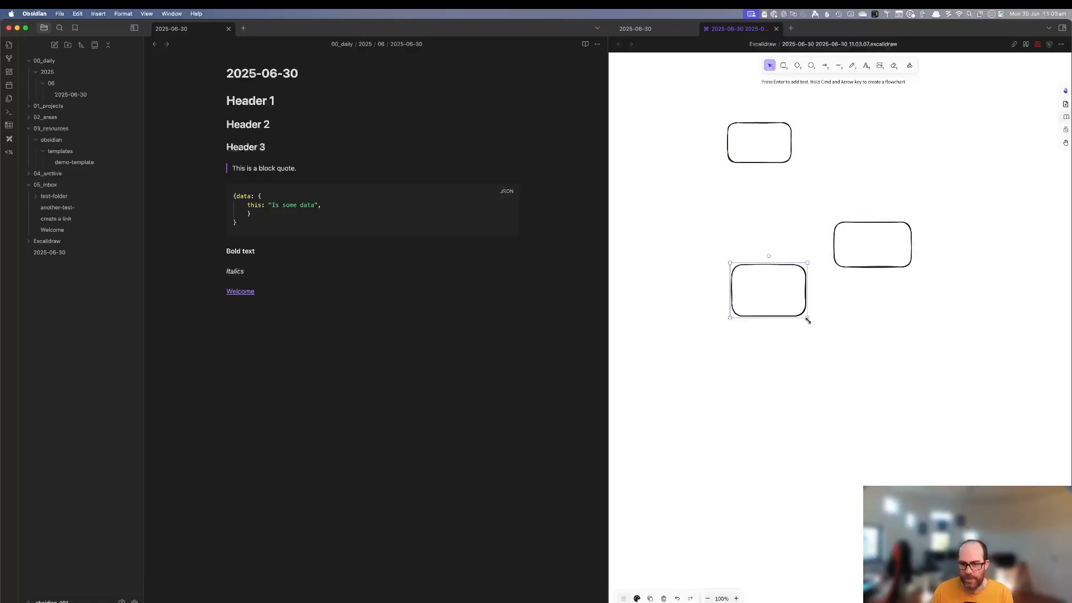
Connect the upper rectangle to each of the other two rectangles with a straight line on the Excalidraw canvas.
left_click(837, 66)
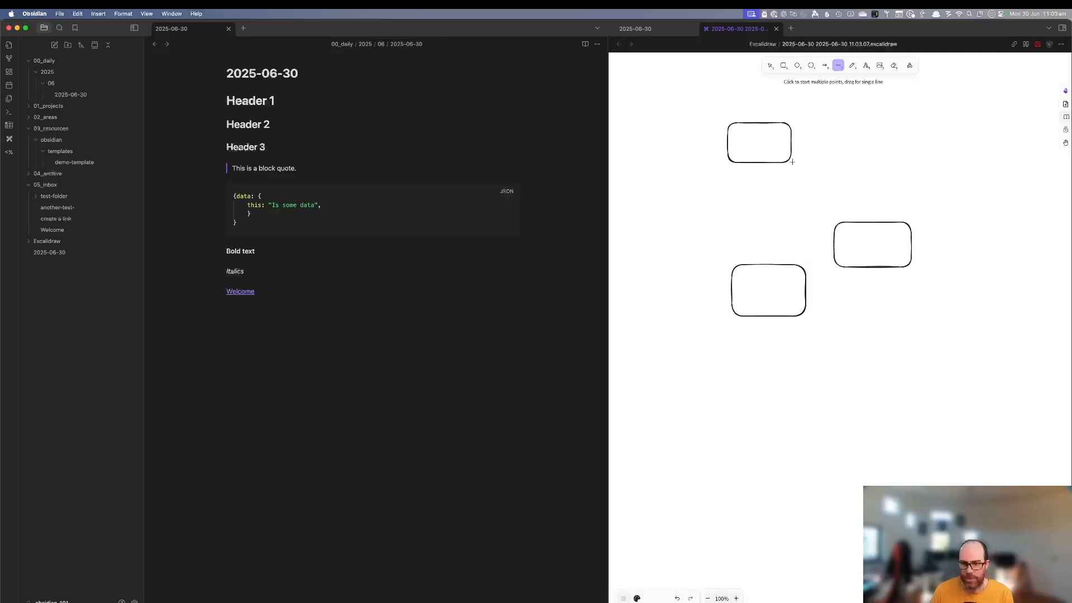
left_click_drag(794, 160, 840, 222)
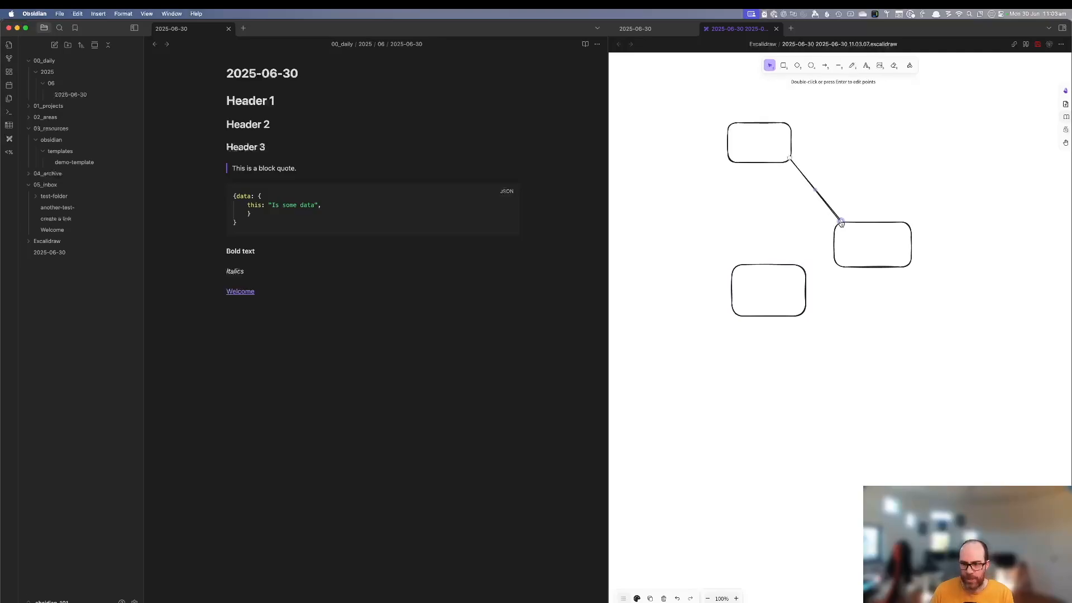
left_click(838, 67)
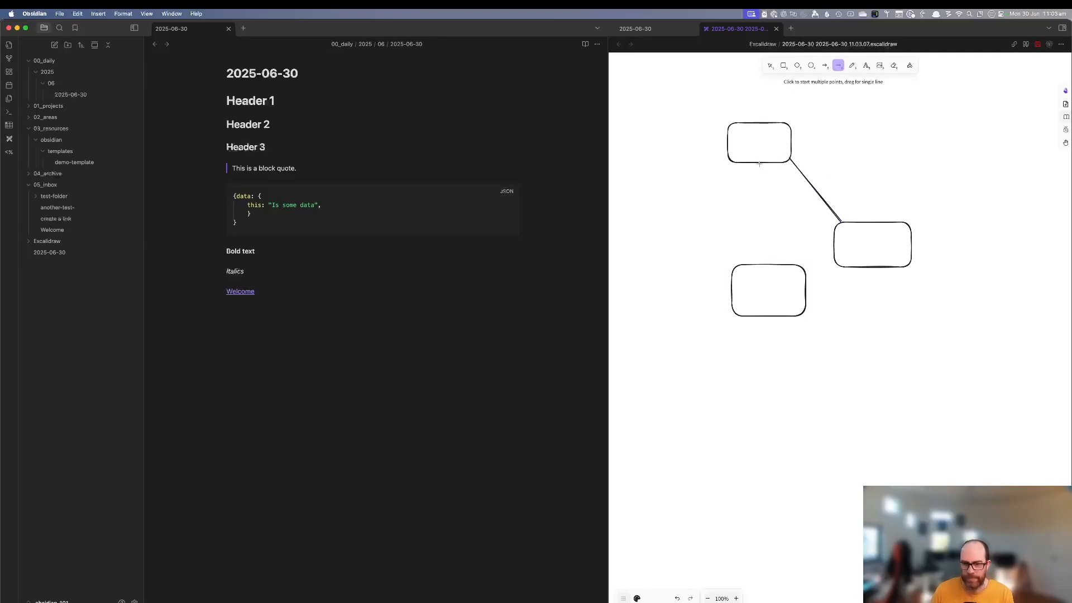
left_click_drag(759, 164, 762, 264)
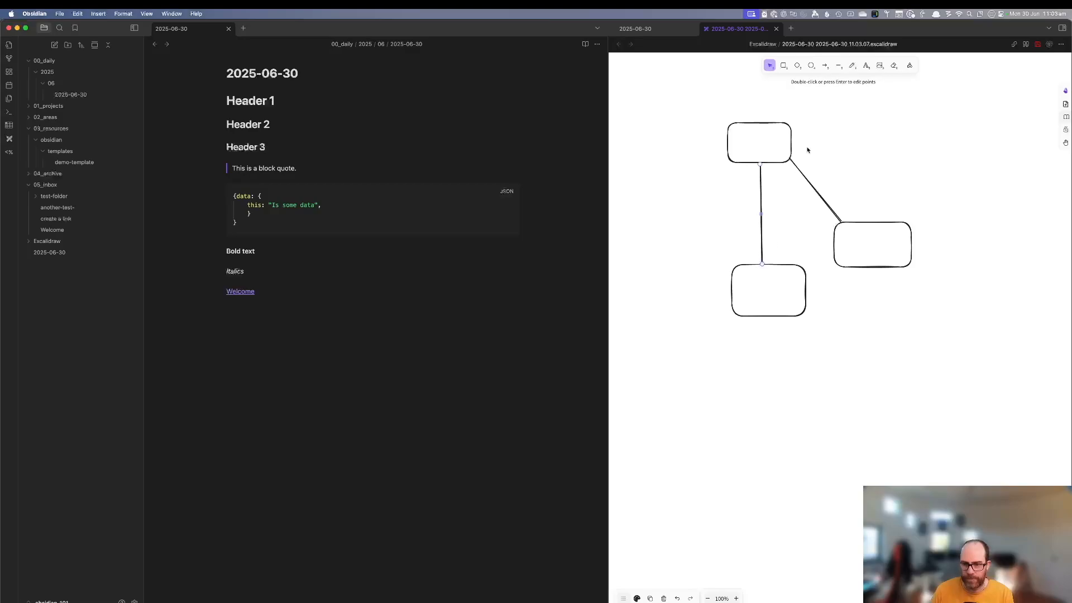
Draw a wide fourth rectangle at the lower right of the diagram and connect it by a line to the rectangle below the first.
left_click(779, 67)
left_click_drag(820, 362, 970, 424)
left_click_drag(933, 408, 948, 456)
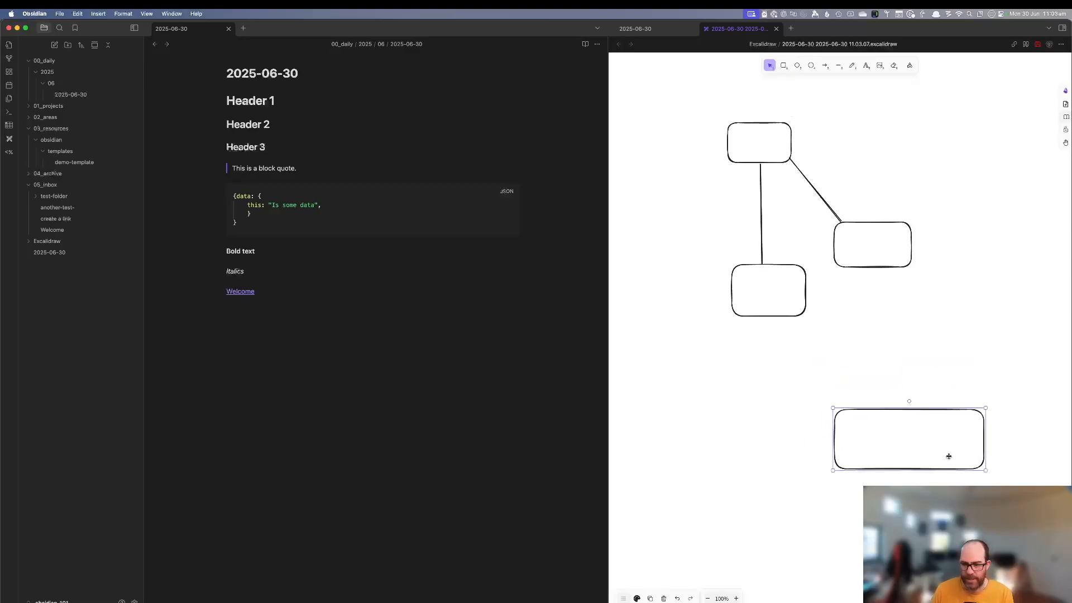
left_click(838, 65)
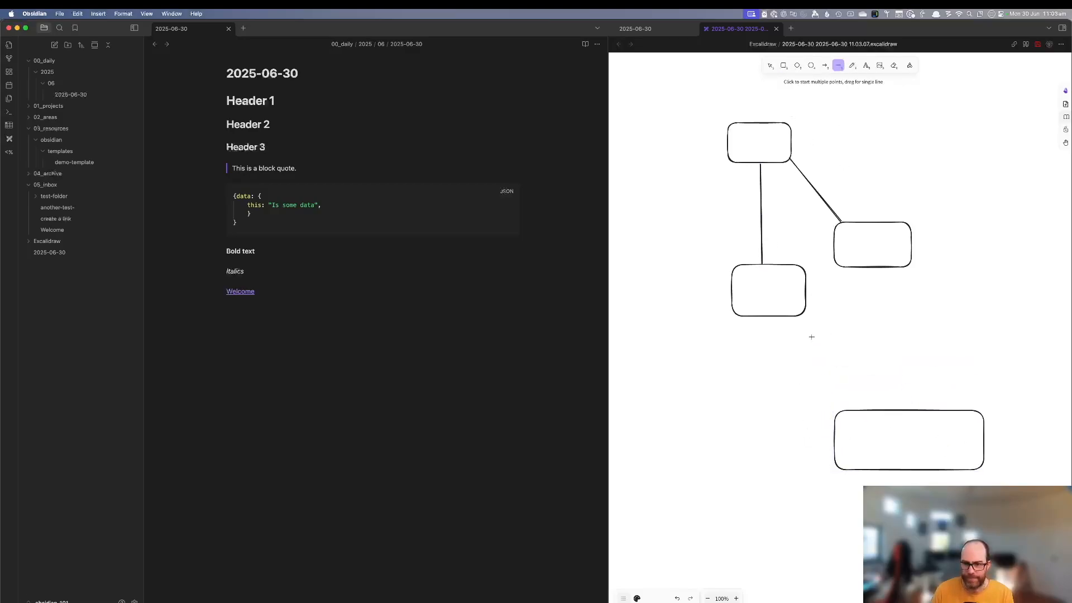
left_click_drag(806, 317, 863, 403)
left_click(895, 209)
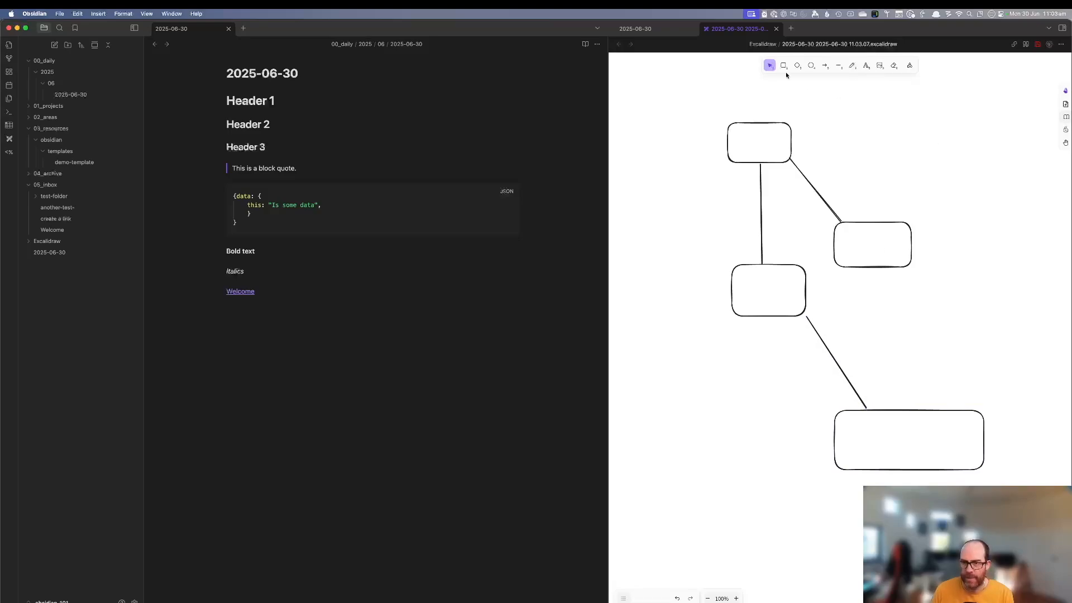
Close the Excalidraw drawing and start a new line below its embed in the 2025-06-30 note.
left_click(776, 28)
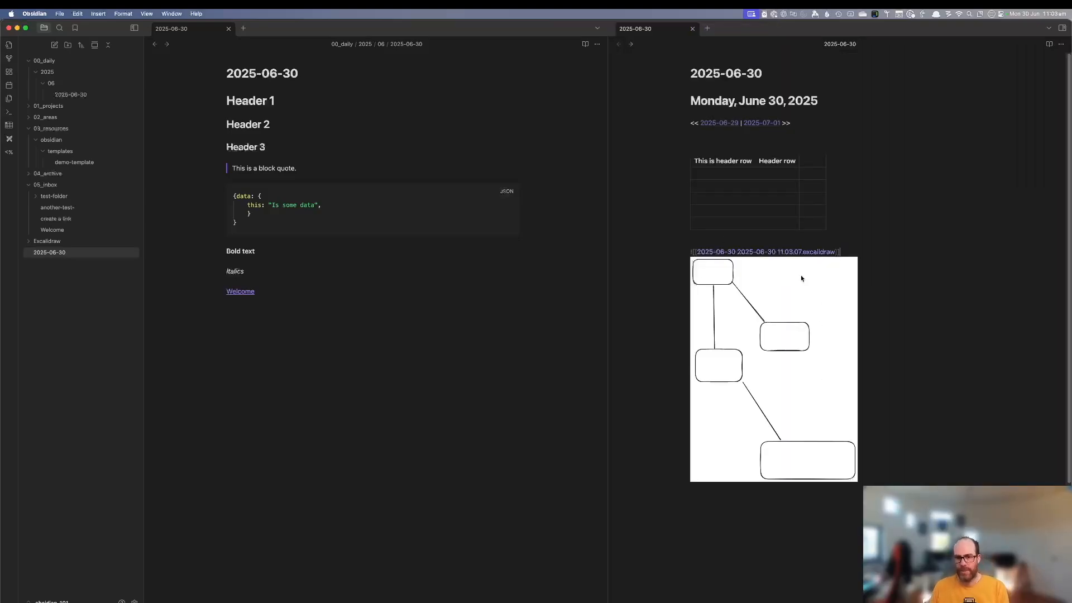
key("Left")
key("Left")
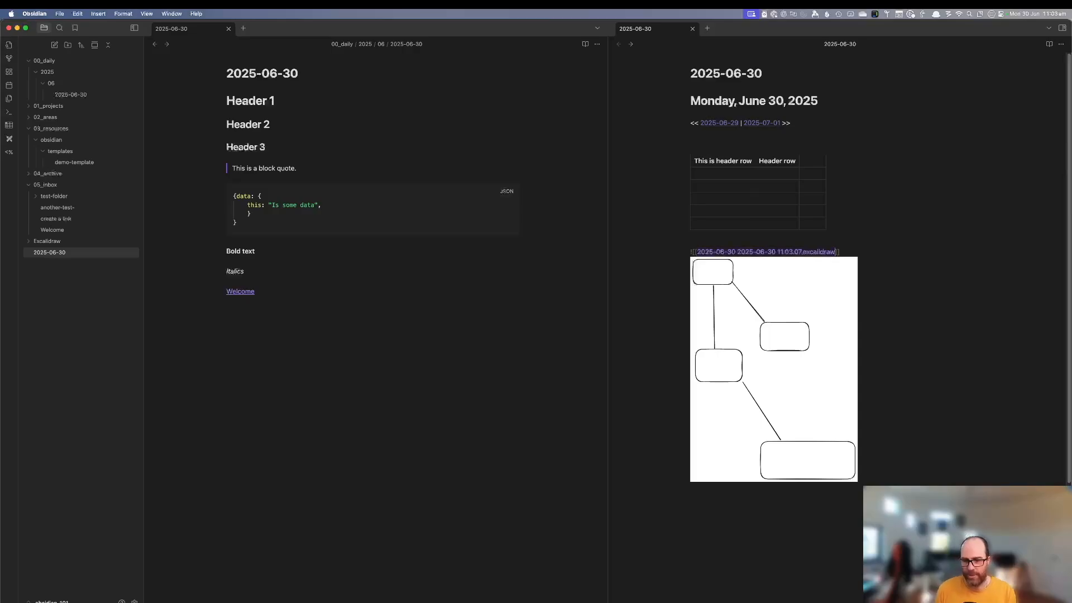
key("Return")
key("Return")
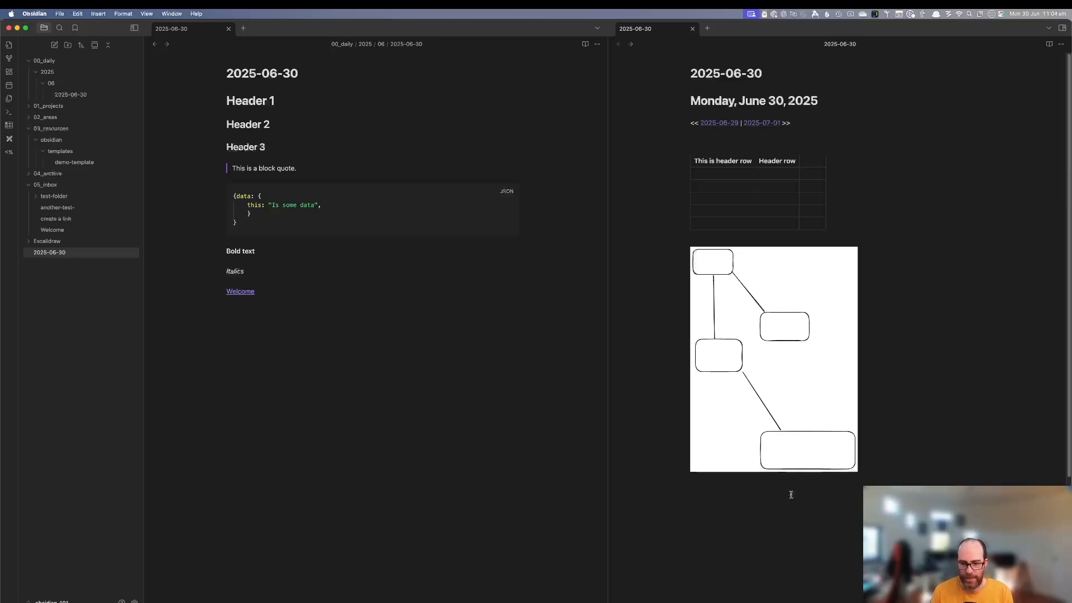
Add a dataview code block containing a LIST query below the embedded drawing and render it.
scroll(790, 495, "down", 2)
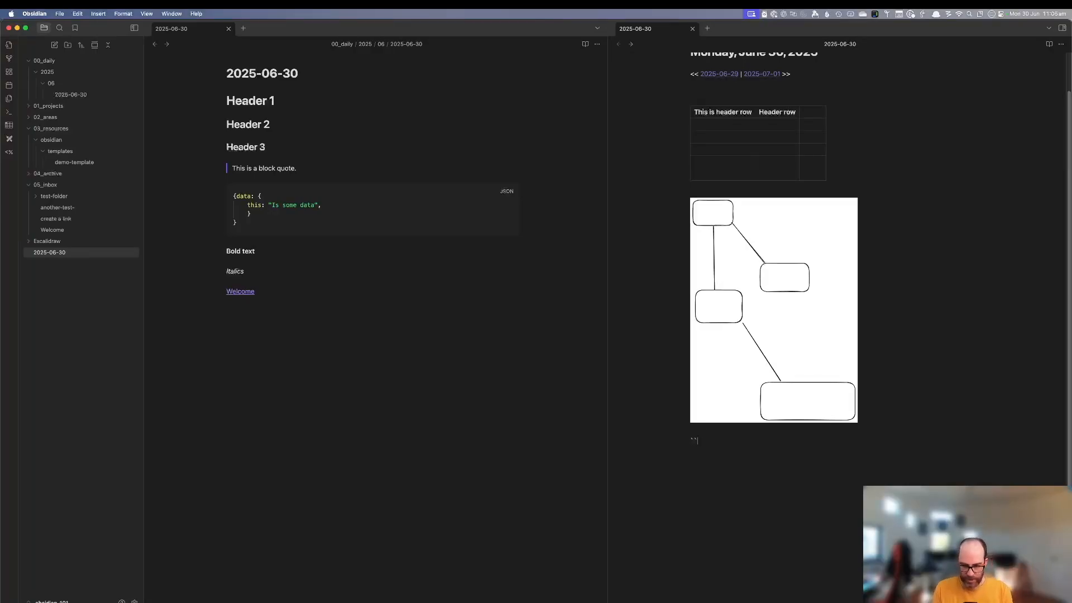
type("```dataview")
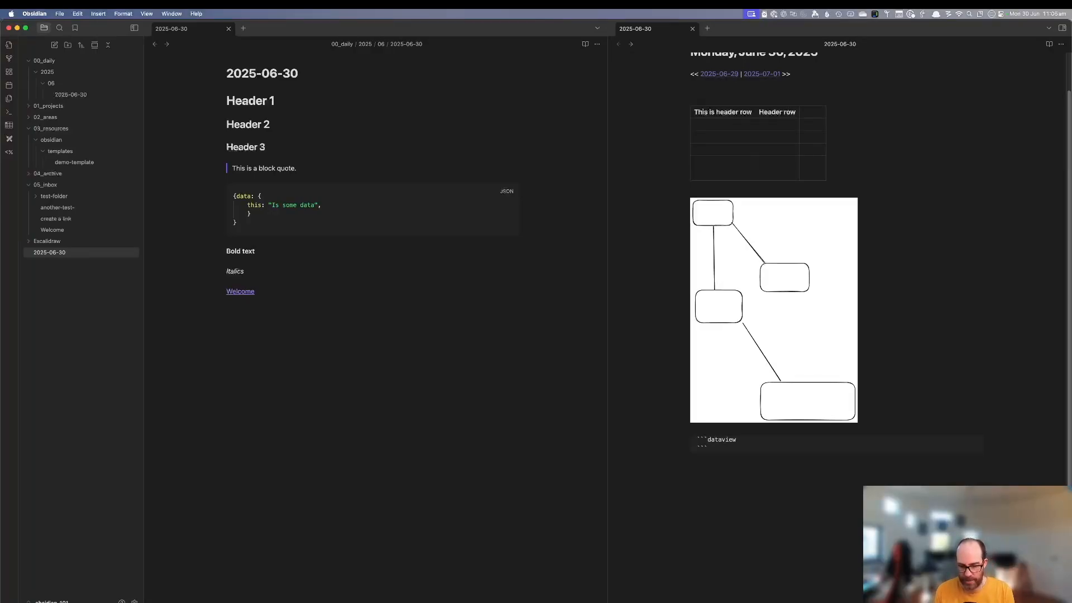
key("Return")
type("LIST")
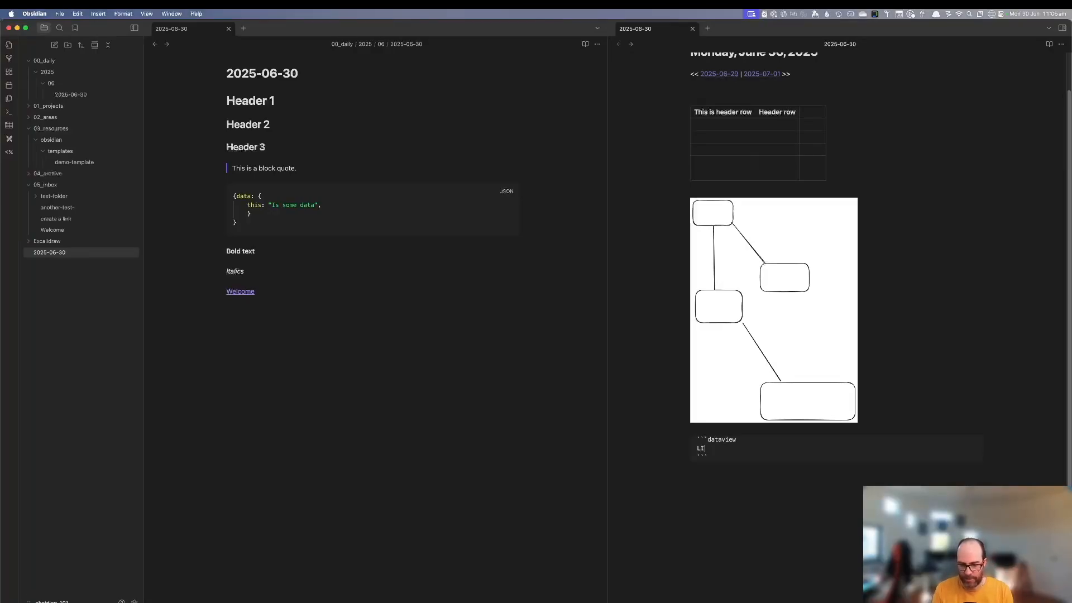
left_click(958, 337)
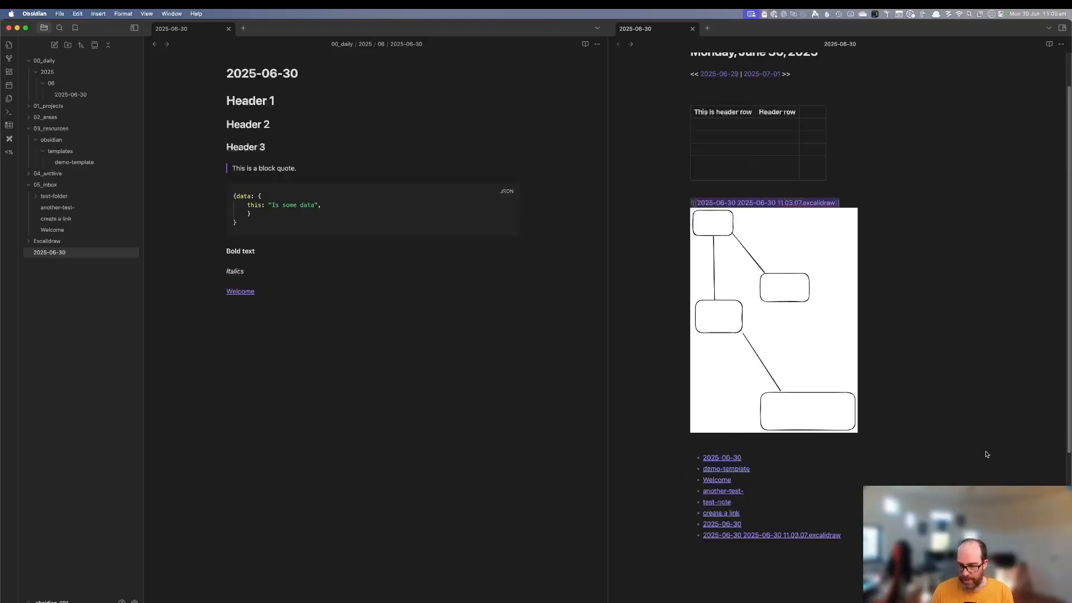
Restrict the Dataview query to the daily folder with FROM "00_daily", render it and preview the listed note.
left_click(975, 453)
double_click(705, 447)
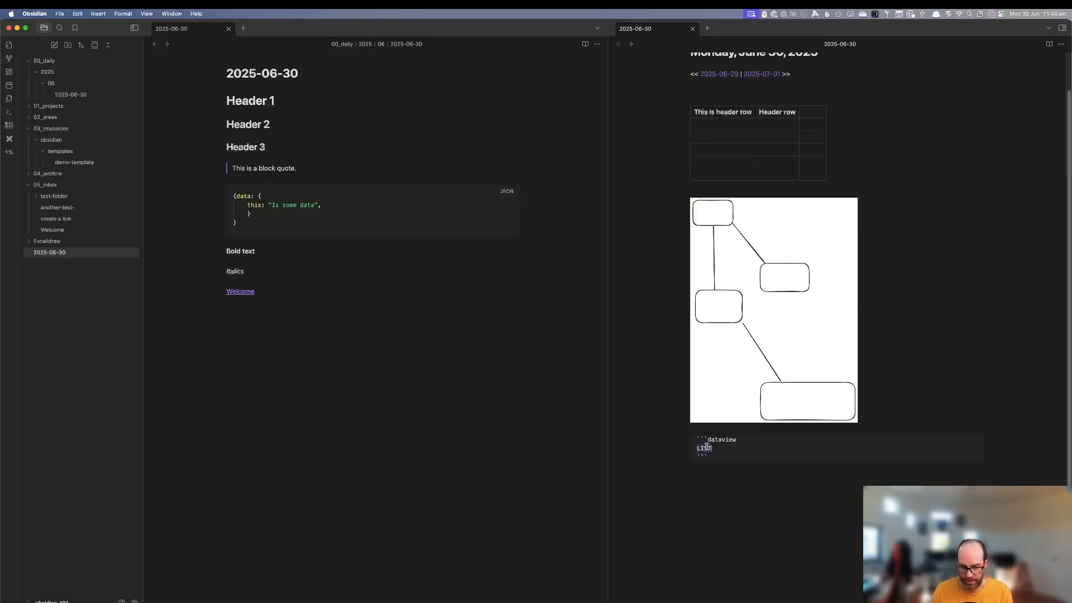
key("Right")
key("Return")
type("F")
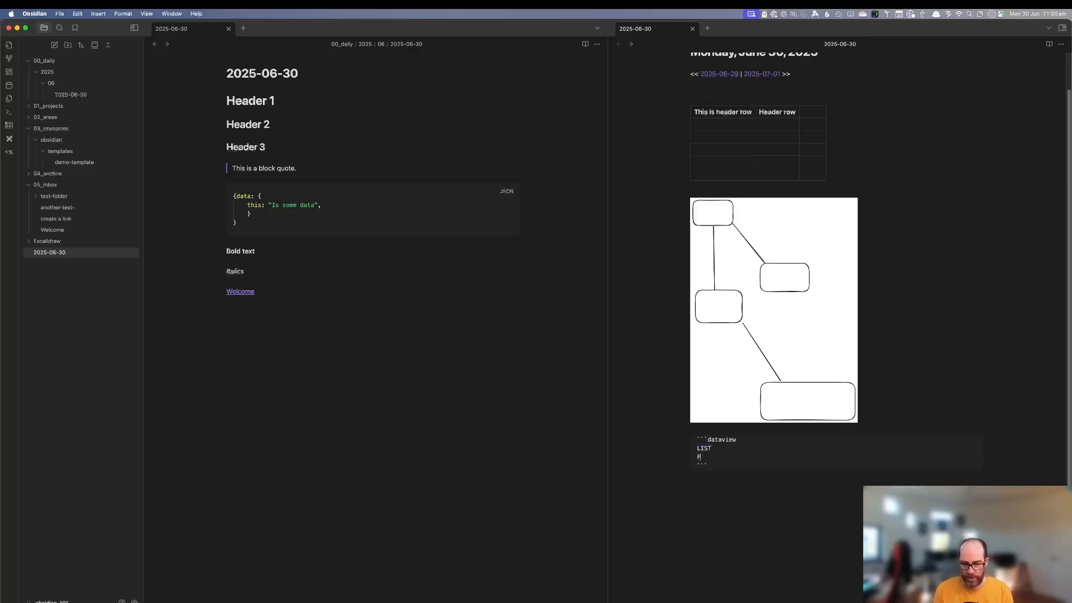
type("ROM \"")
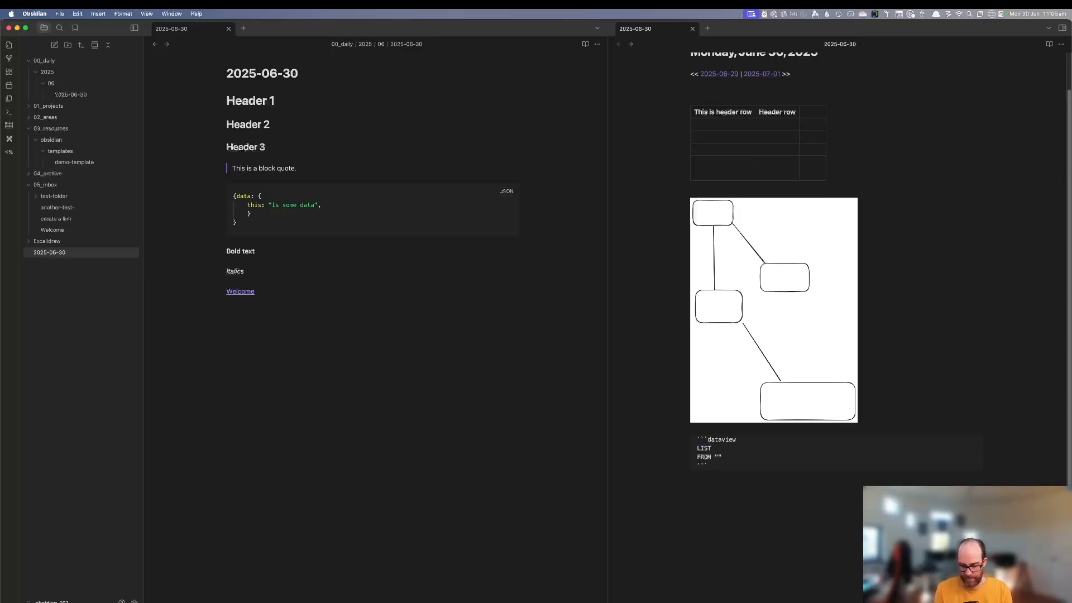
type("00_daily")
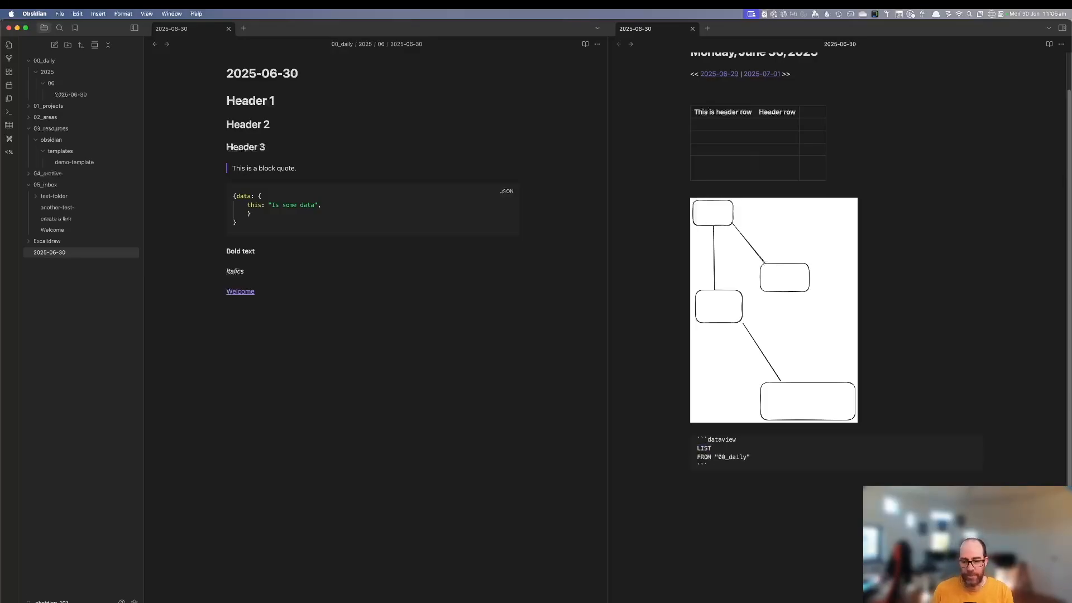
left_click(923, 373)
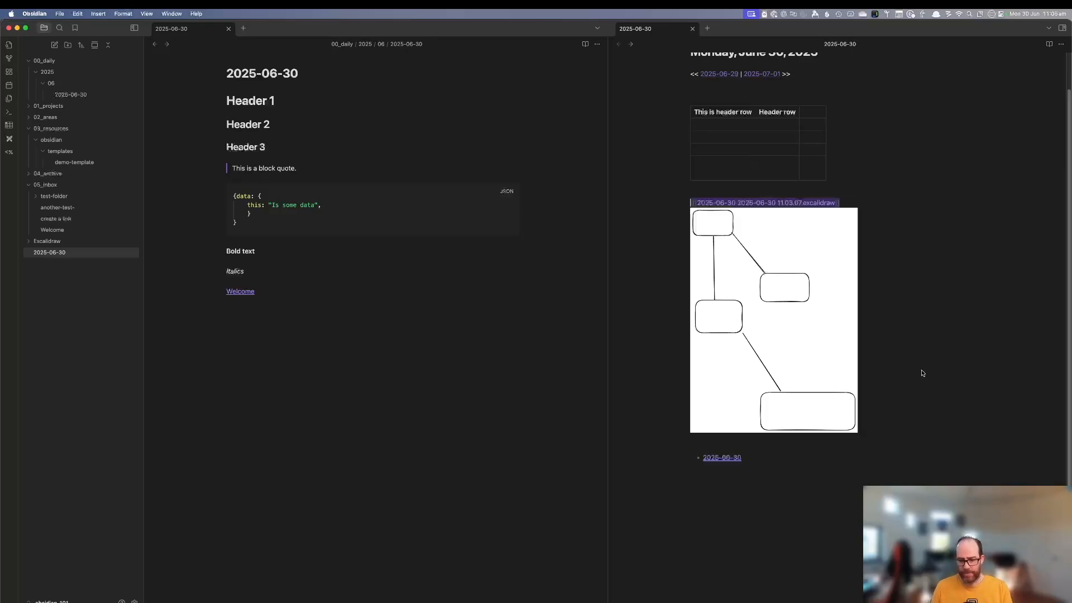
mouse_move(728, 459)
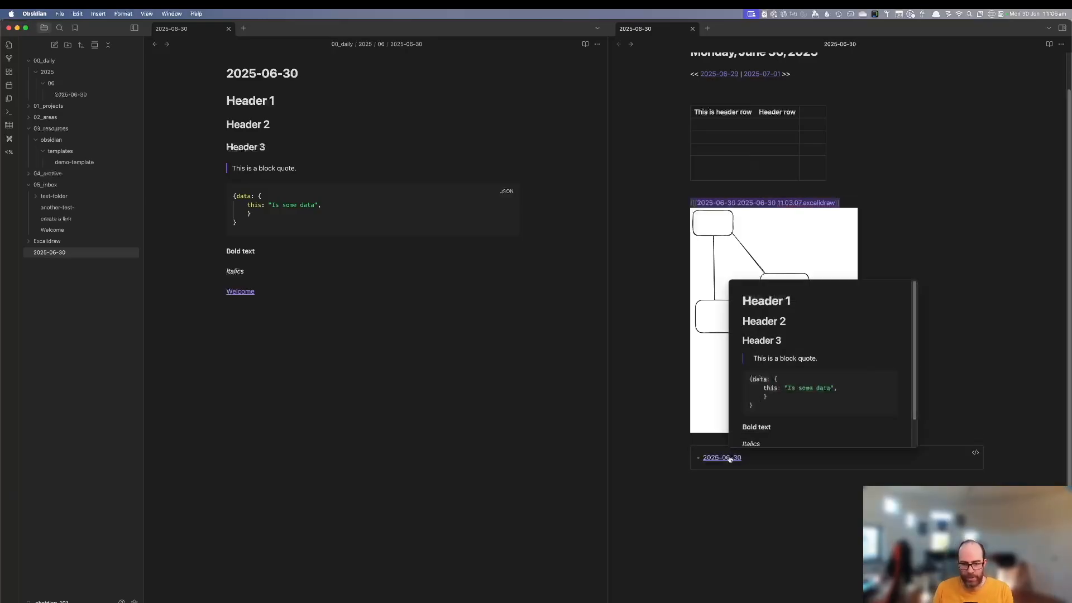
Change the Dataview query's source folder to "03_resources/obsidian/templates", render it and preview the listed template.
left_click(909, 449)
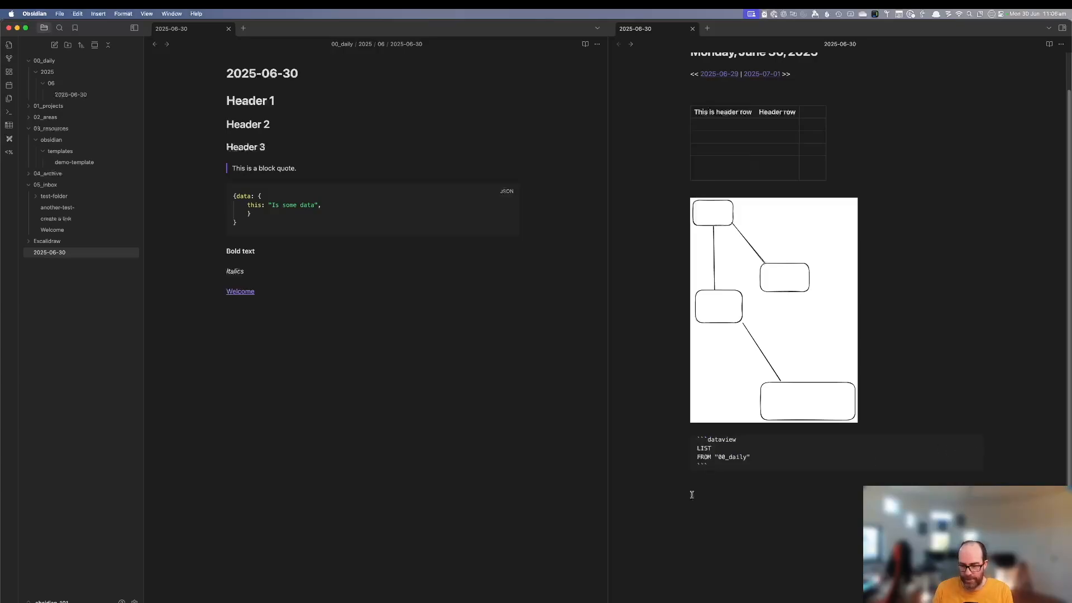
double_click(731, 458)
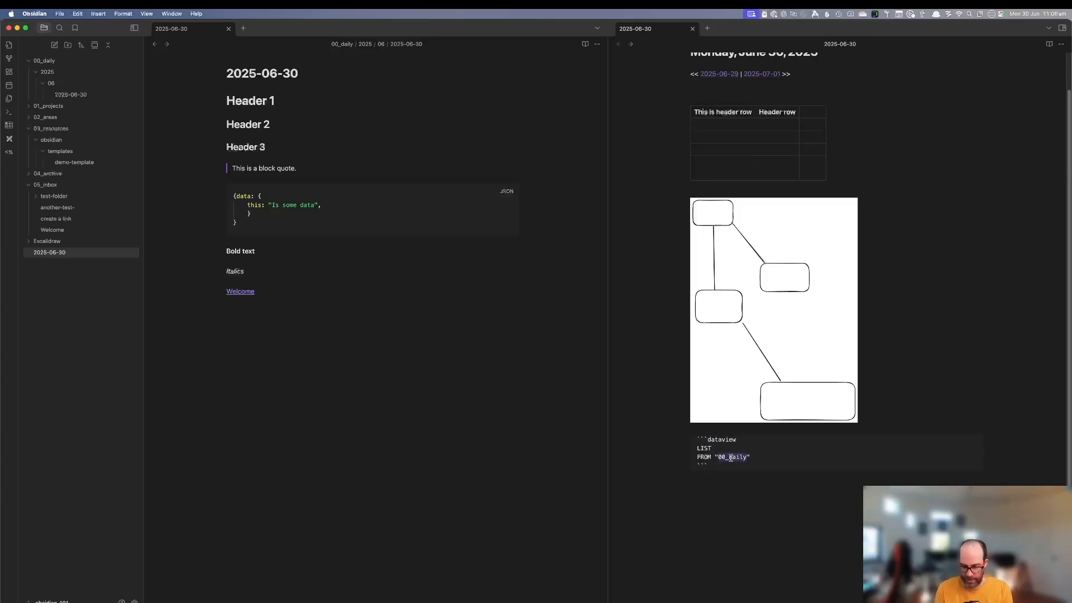
type("03_resour")
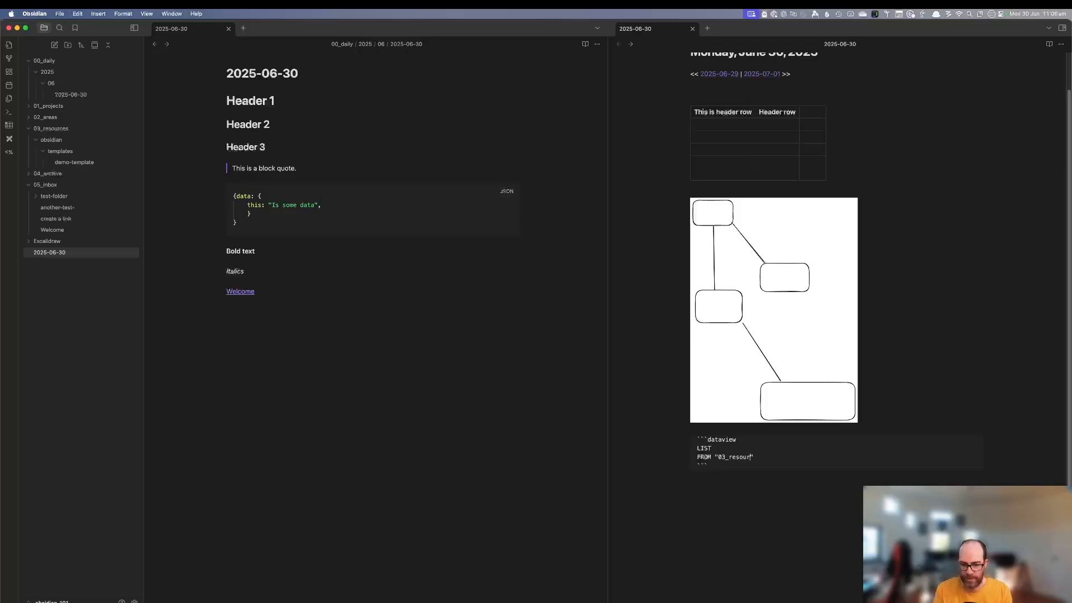
key("BackSpace")
type("rces/obsidian")
type("/tempalte")
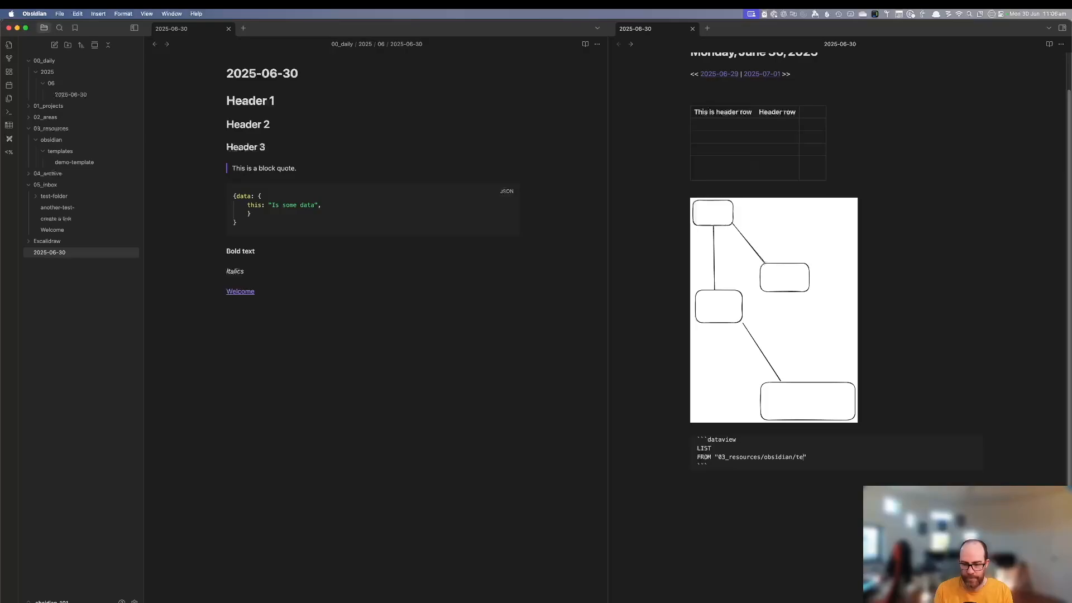
key("BackSpace")
key("BackSpace")
key("BackSpace")
key("BackSpace")
type("lates")
left_click(724, 519)
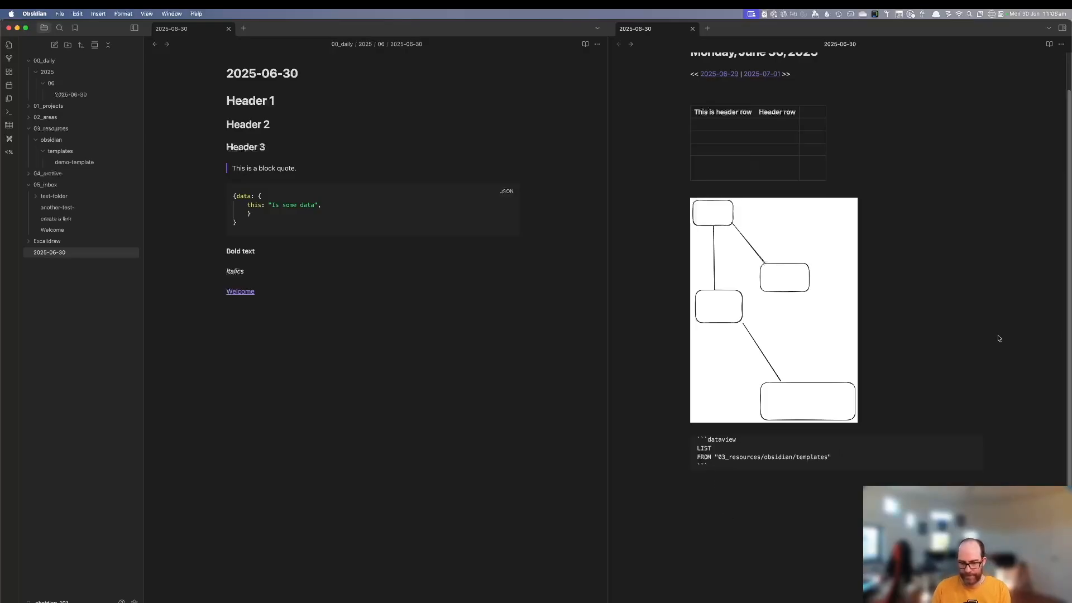
left_click(980, 349)
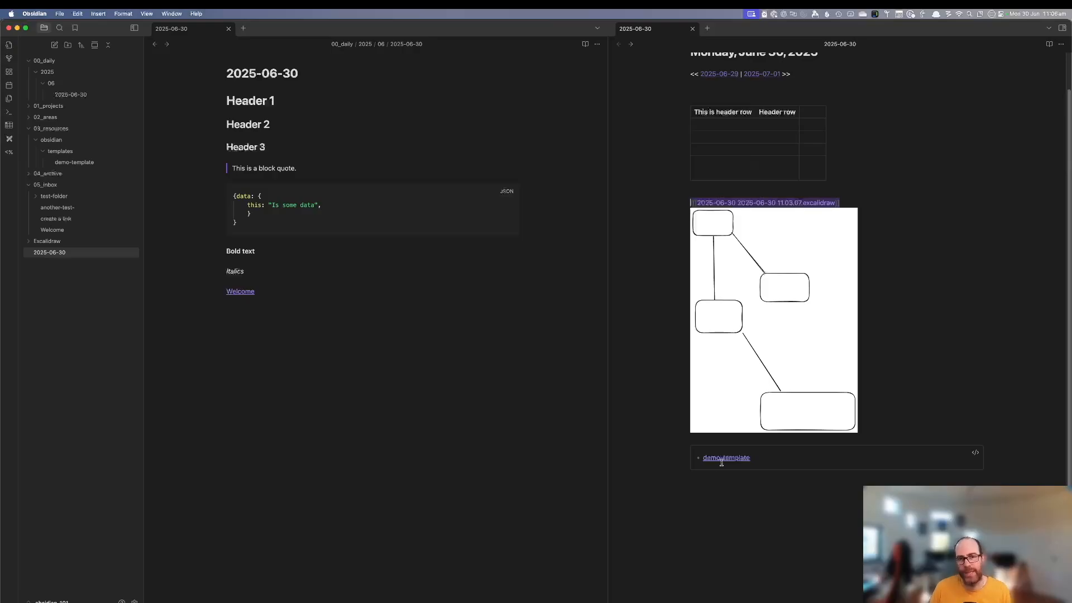
mouse_move(728, 459)
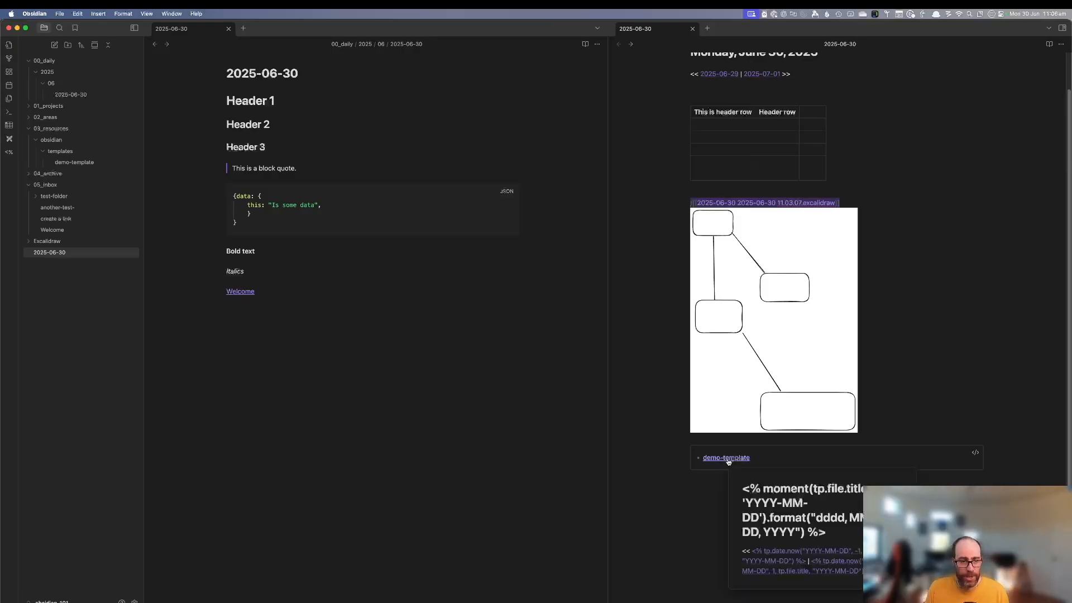